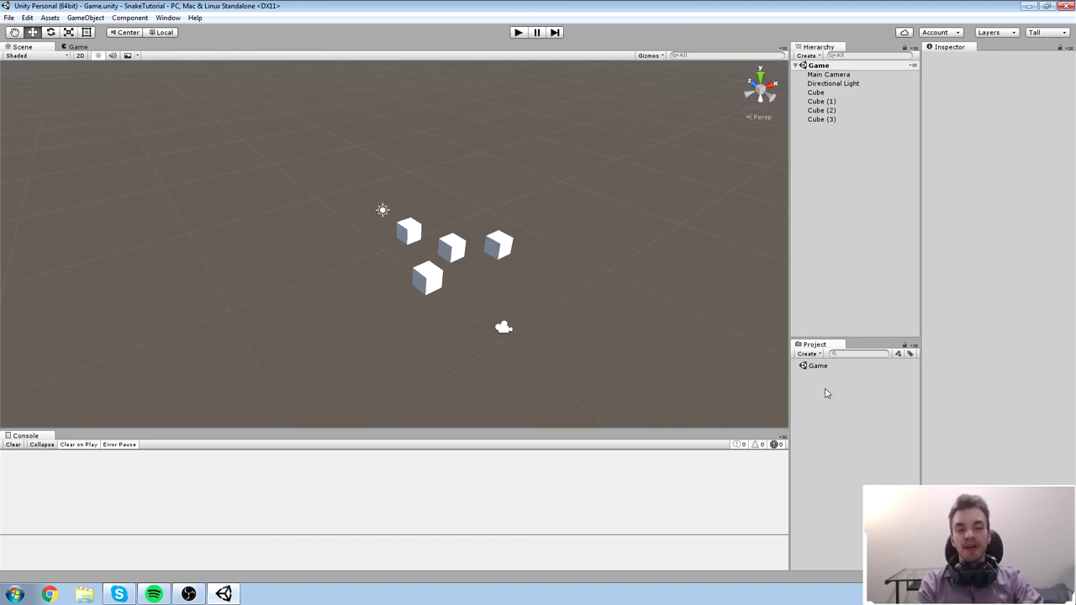
Show the project in Windows Explorer and examine the SnakeTutorial folder's location and its subfolders.
{"action": "right_click", "coordinate": [843, 424]}
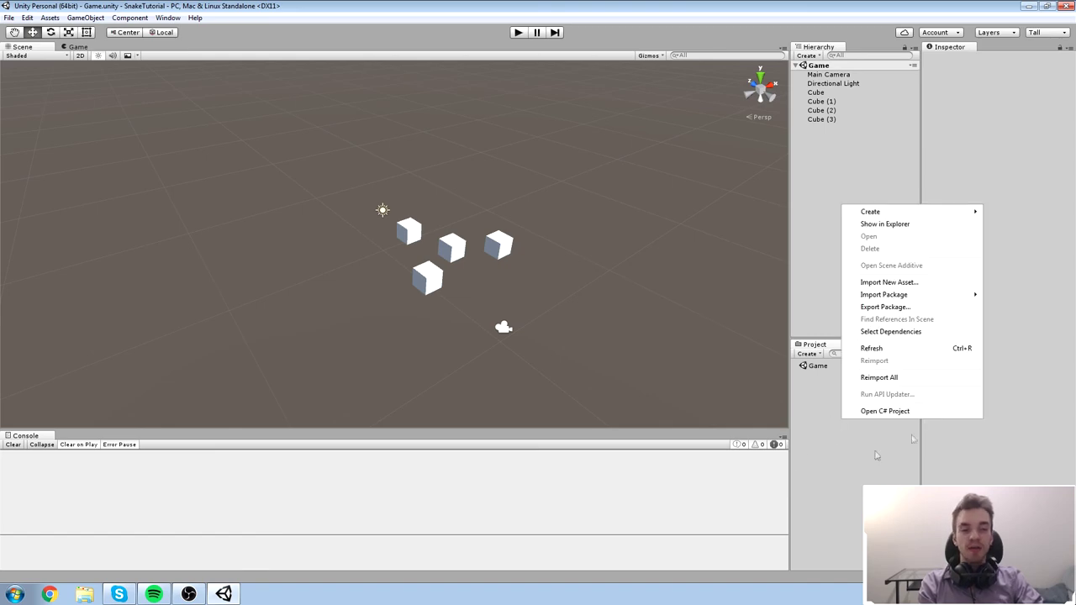
{"action": "key", "text": "Escape"}
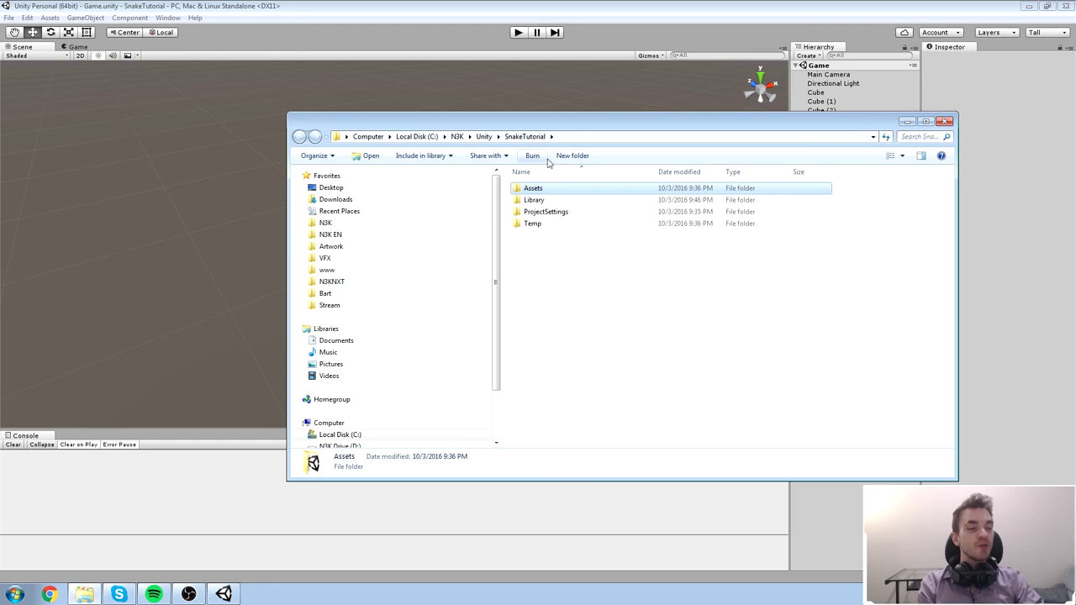
{"action": "left_click", "coordinate": [484, 136]}
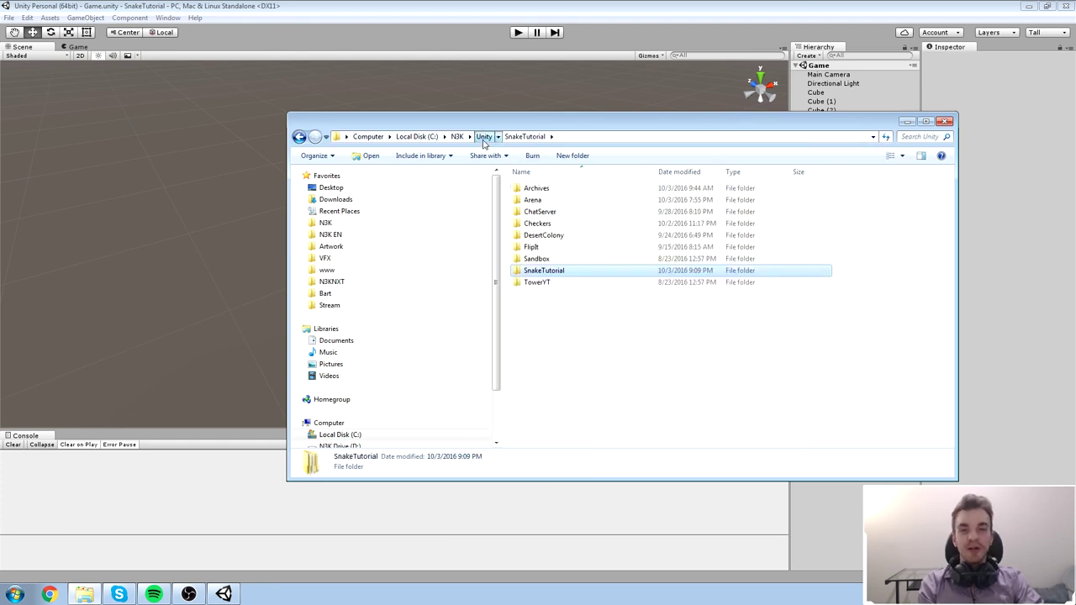
{"action": "left_click", "coordinate": [579, 273]}
{"action": "left_click", "coordinate": [582, 307]}
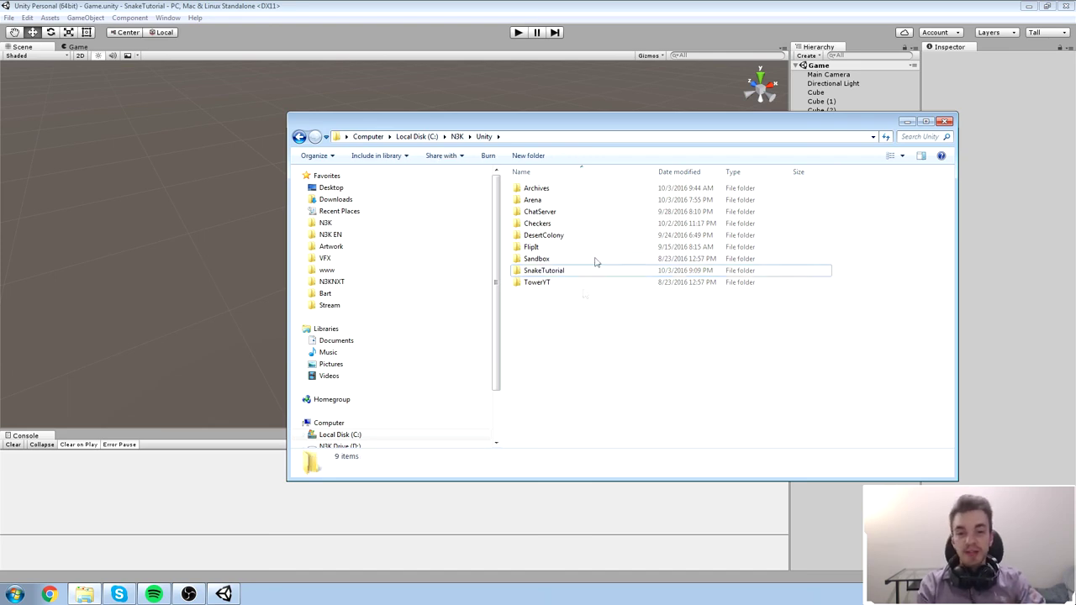
{"action": "left_click", "coordinate": [561, 272]}
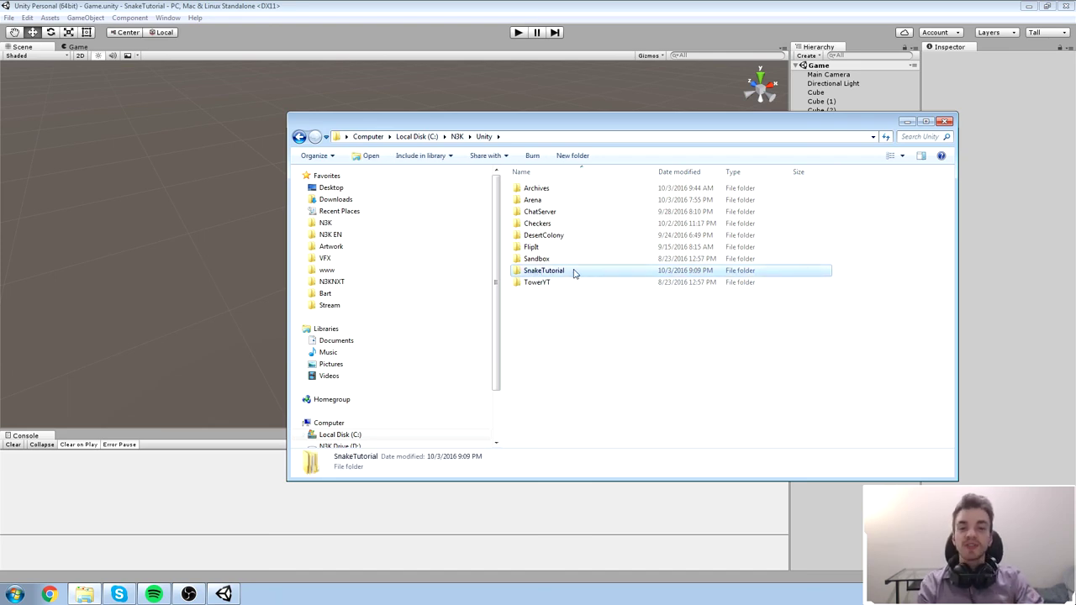
{"action": "double_click", "coordinate": [574, 273]}
{"action": "left_click_drag", "start_coordinate": [593, 294], "coordinate": [506, 153]}
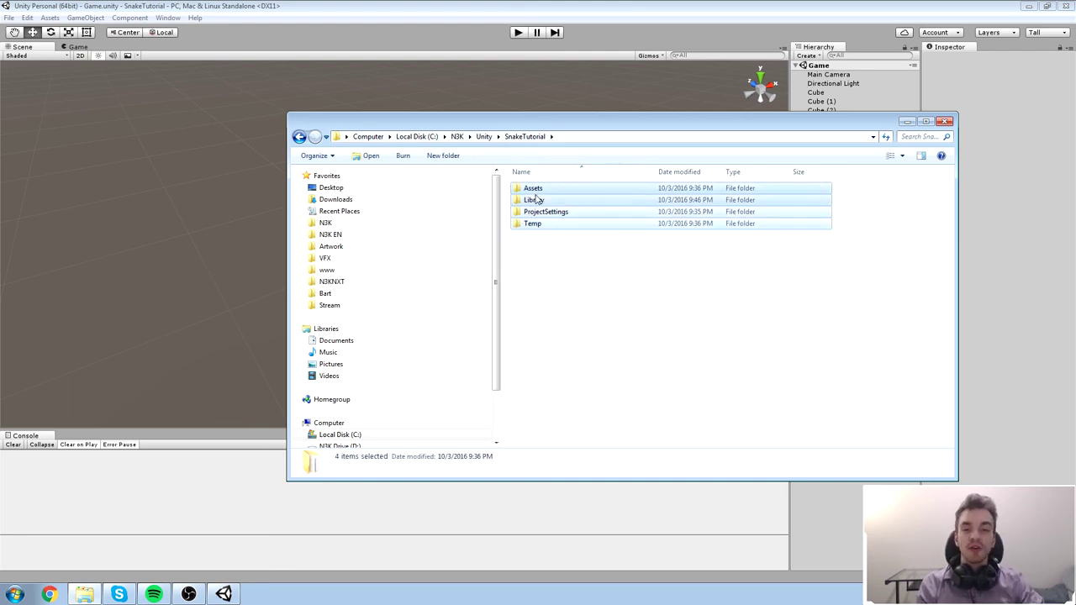
{"action": "left_click", "coordinate": [541, 225]}
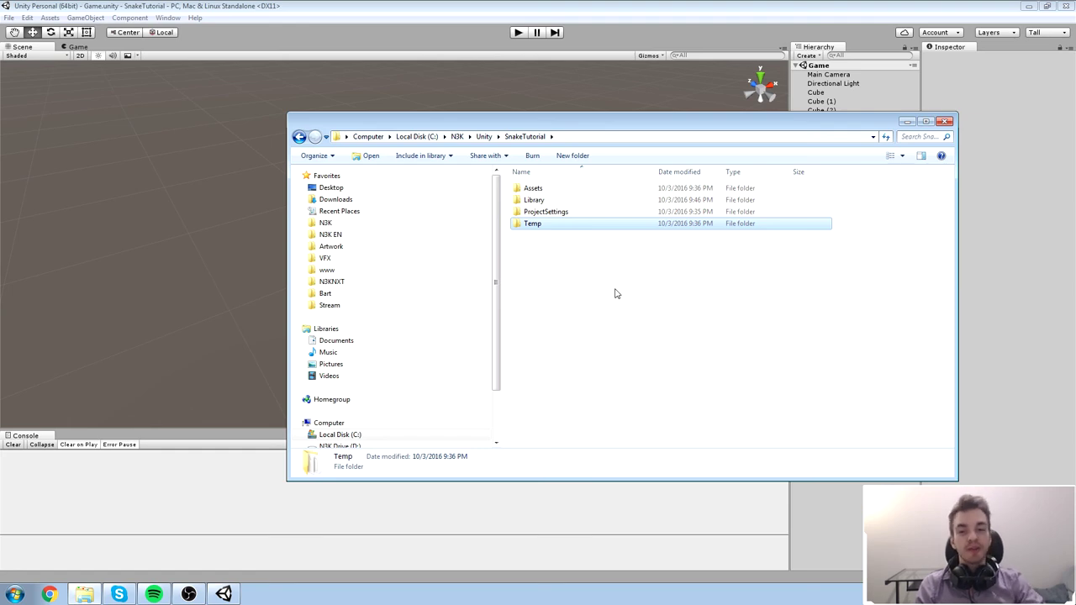
{"action": "left_click", "coordinate": [677, 234]}
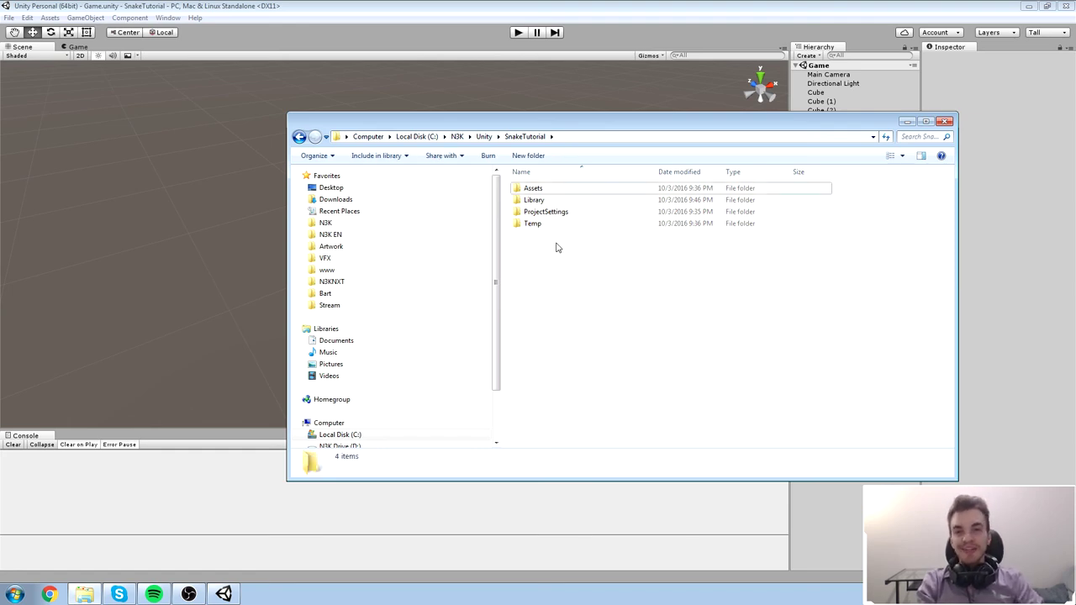
Create a text document named Dave inside the project's Assets folder in Windows Explorer.
{"action": "double_click", "coordinate": [560, 193]}
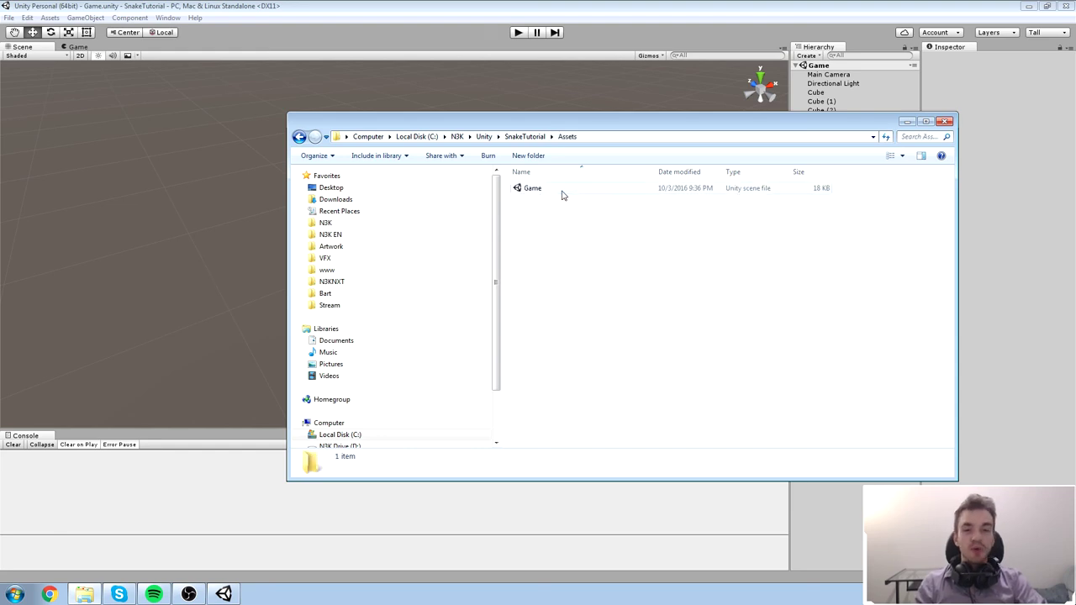
{"action": "key", "text": "super+Left"}
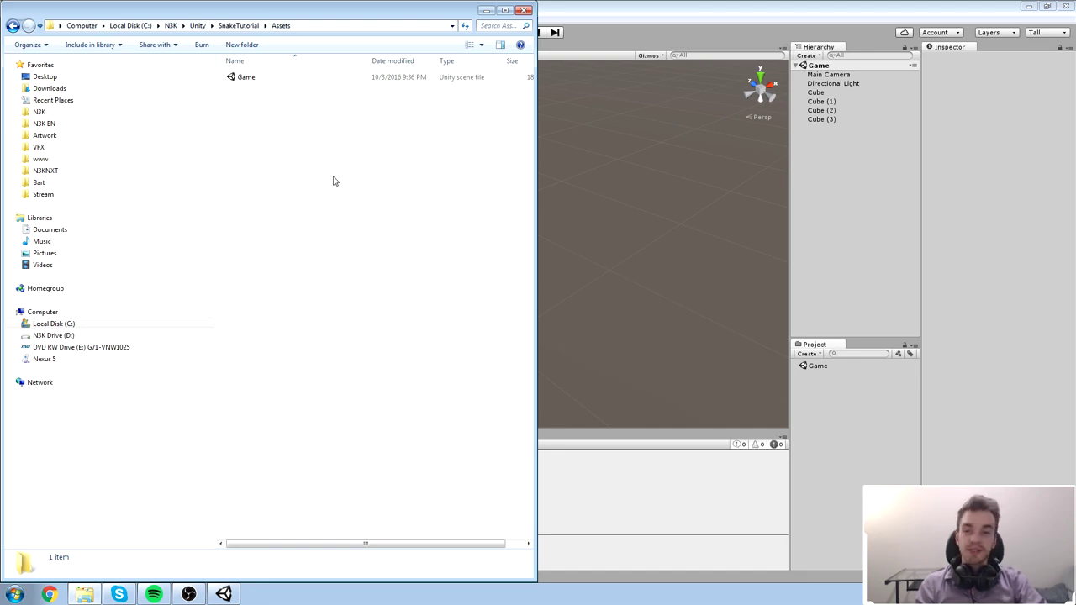
{"action": "right_click", "coordinate": [316, 148]}
{"action": "mouse_move", "coordinate": [361, 285]}
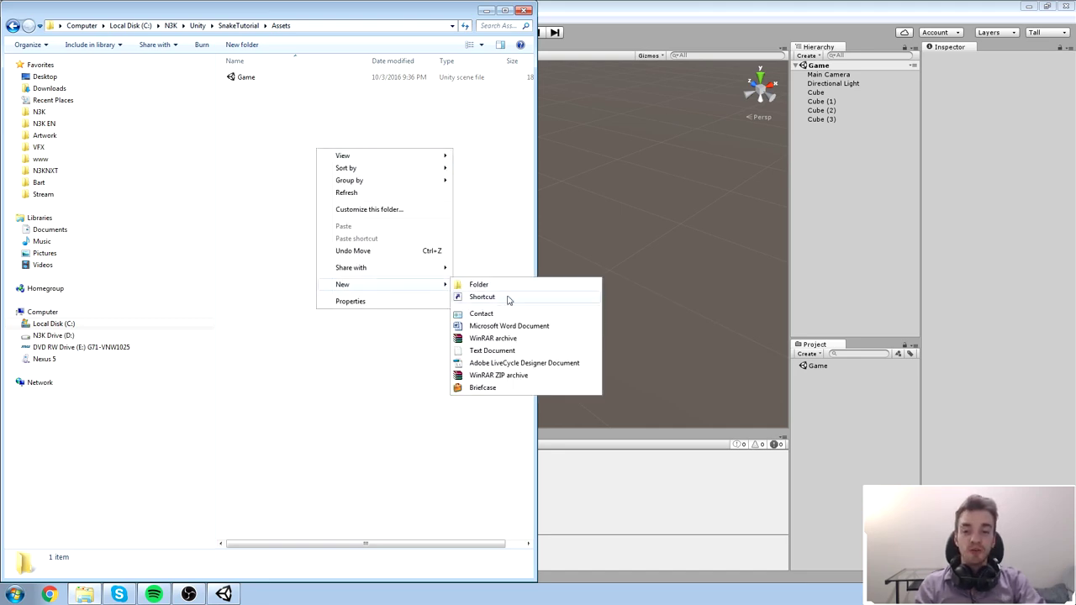
{"action": "left_click", "coordinate": [491, 352]}
{"action": "type", "text": "Dave"}
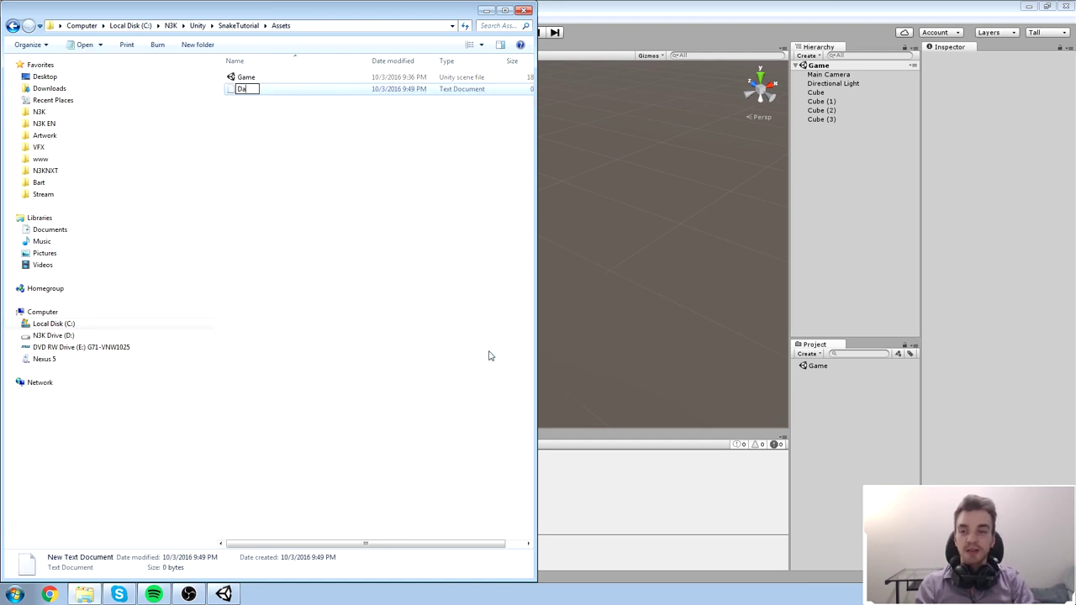
{"action": "key", "text": "Return"}
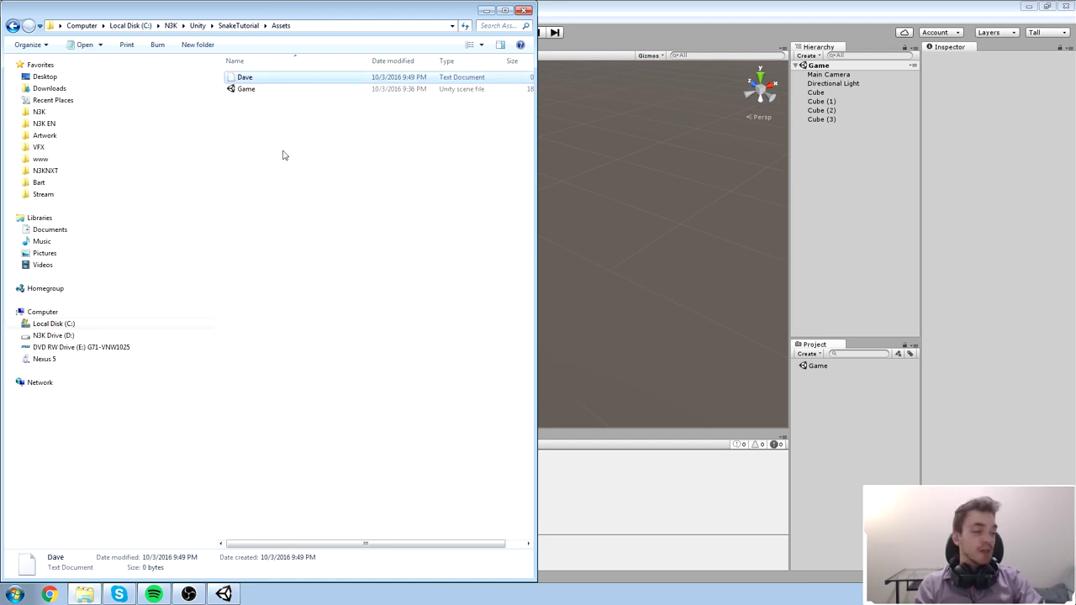
Switch to Unity and inspect the Dave and Game assets in the project.
{"action": "left_click", "coordinate": [671, 295]}
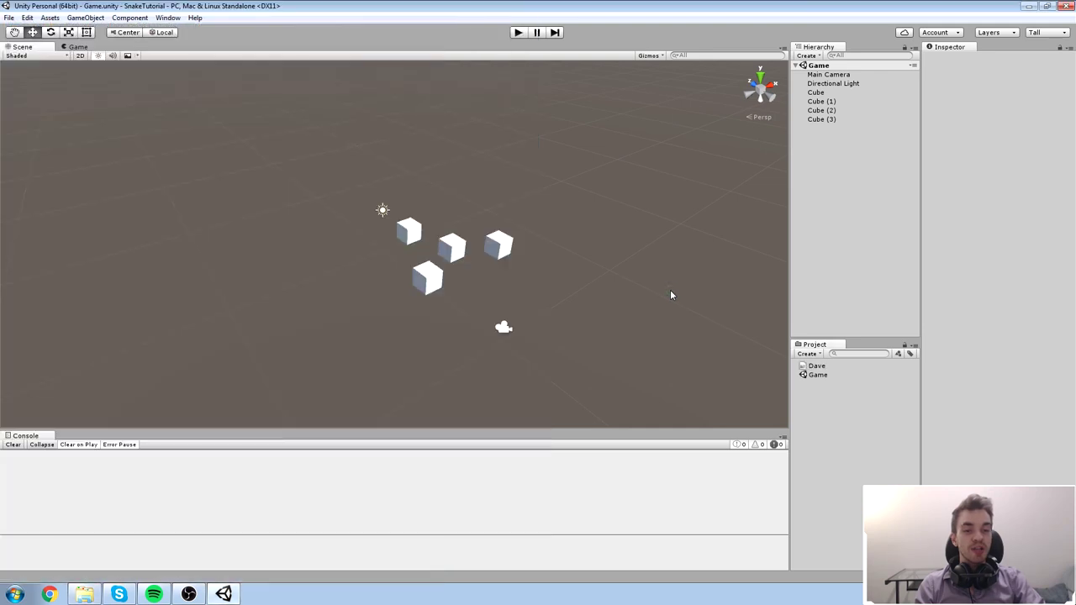
{"action": "left_click", "coordinate": [817, 368]}
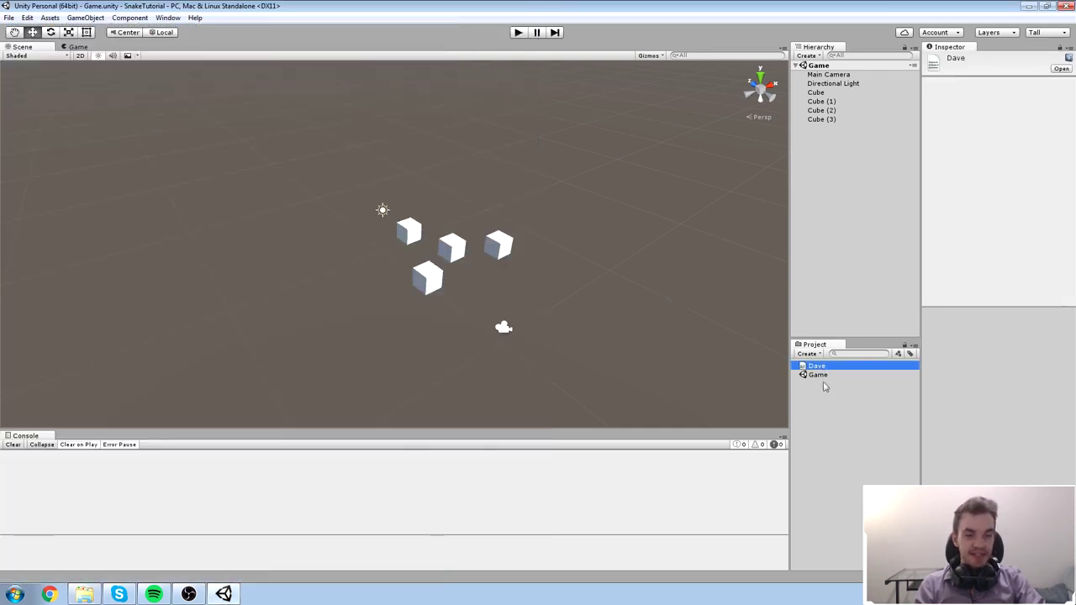
{"action": "left_click", "coordinate": [811, 376]}
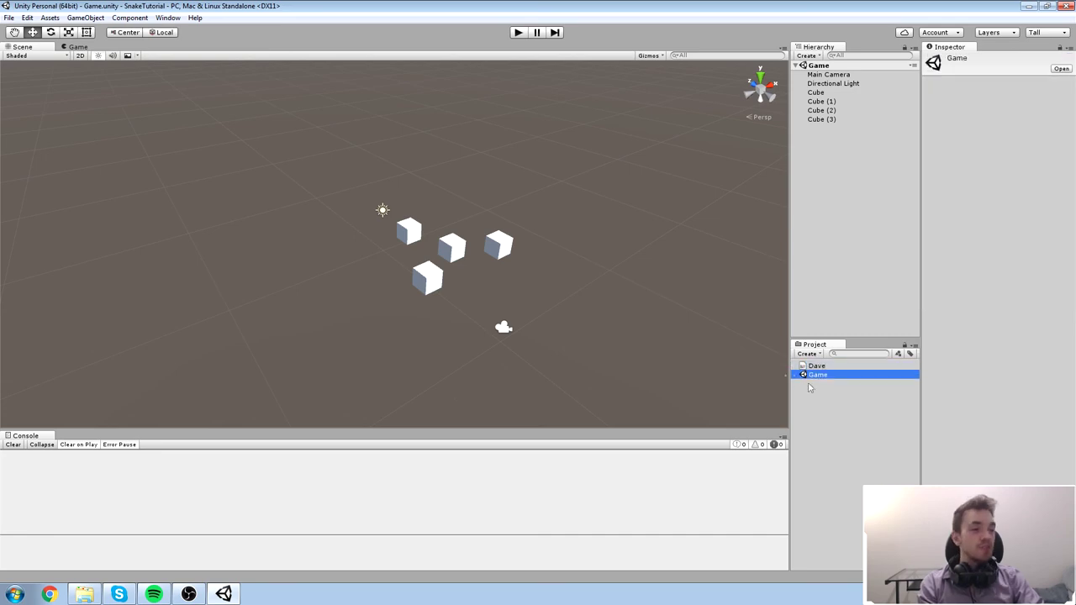
{"action": "left_click", "coordinate": [820, 367]}
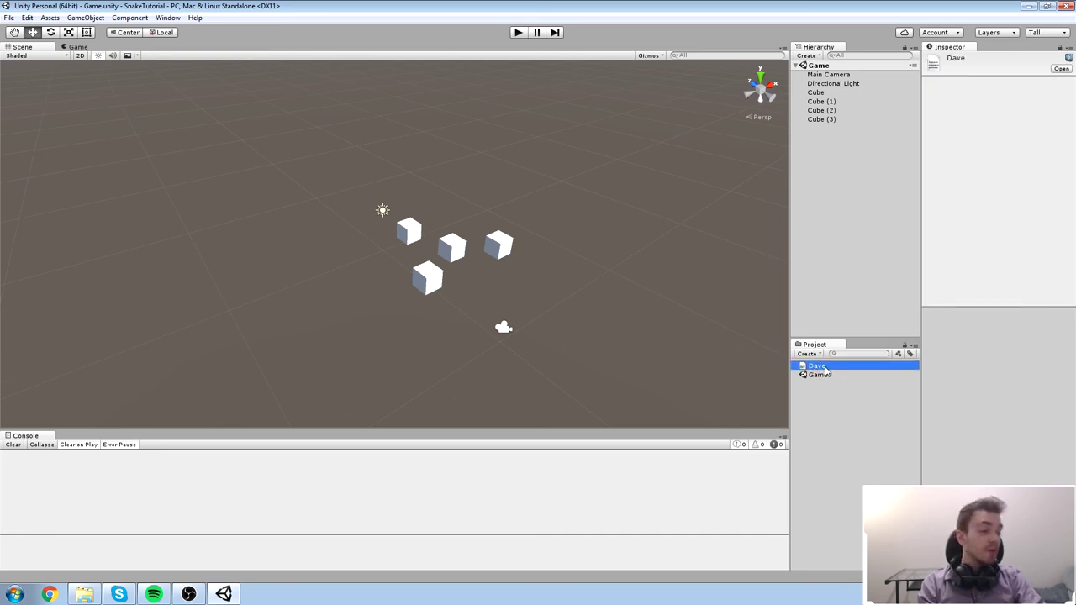
Open the Dave text asset in Visual Studio, write "Hello world", save and close it, and view its content in Unity.
{"action": "double_click", "coordinate": [824, 367]}
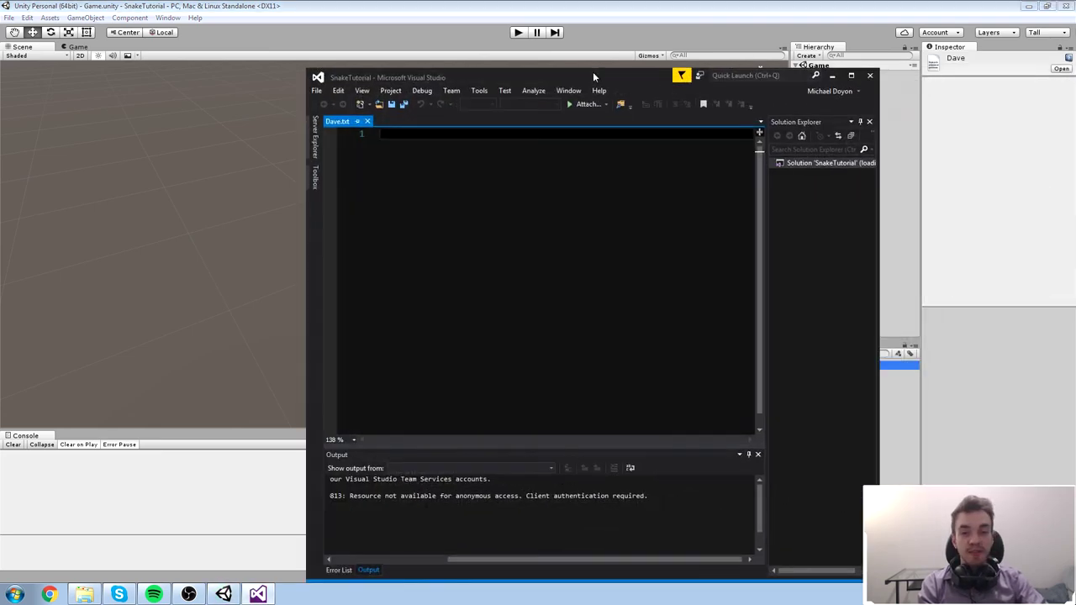
{"action": "double_click", "coordinate": [584, 76]}
{"action": "type", "text": "Hello world"}
{"action": "key", "text": "ctrl+s"}
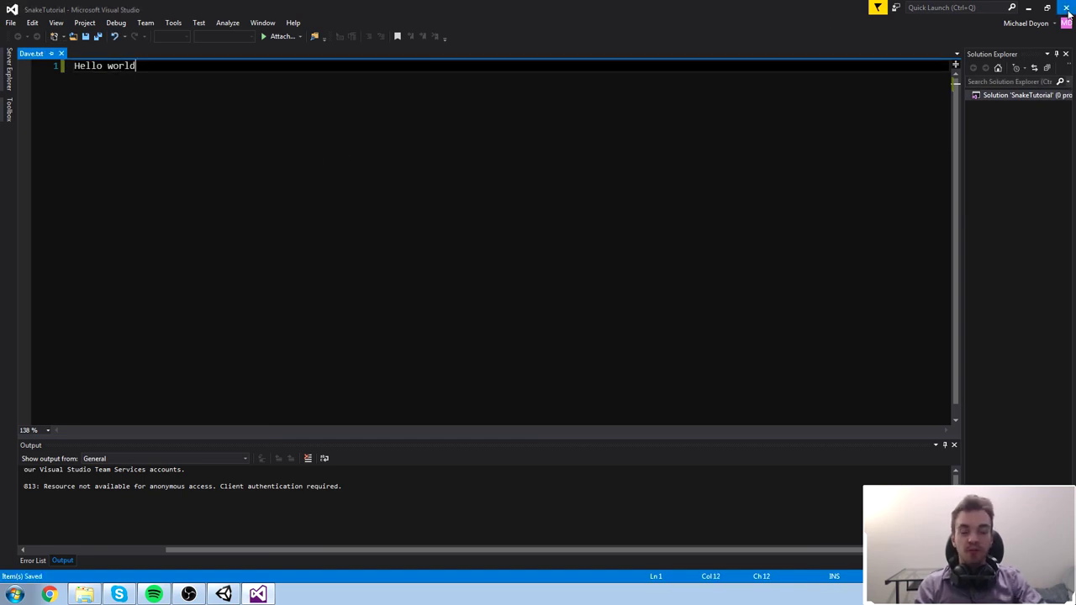
{"action": "left_click", "coordinate": [1066, 6]}
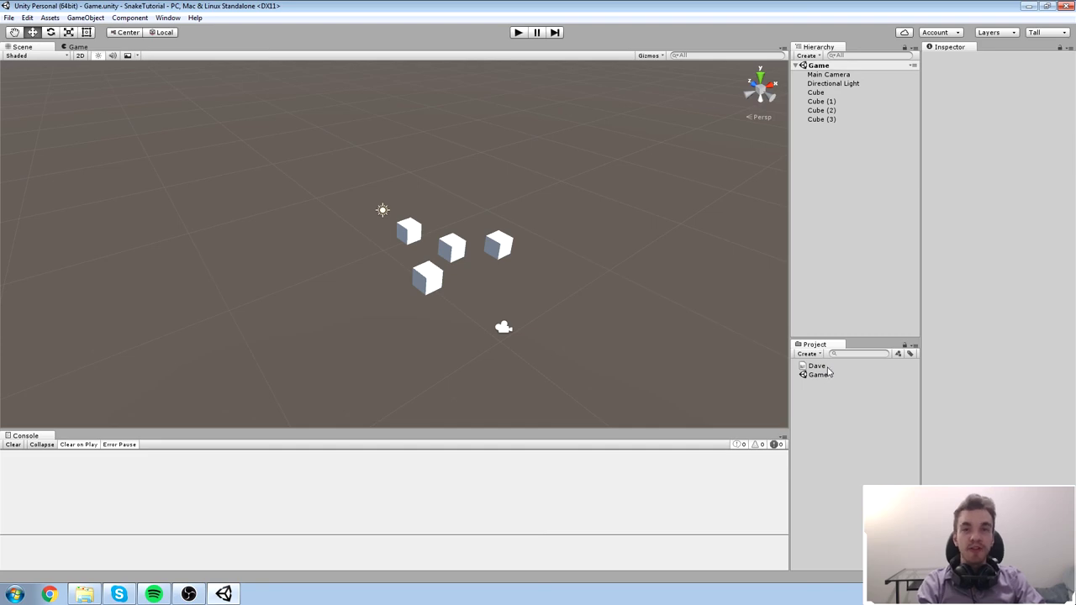
{"action": "left_click", "coordinate": [827, 367]}
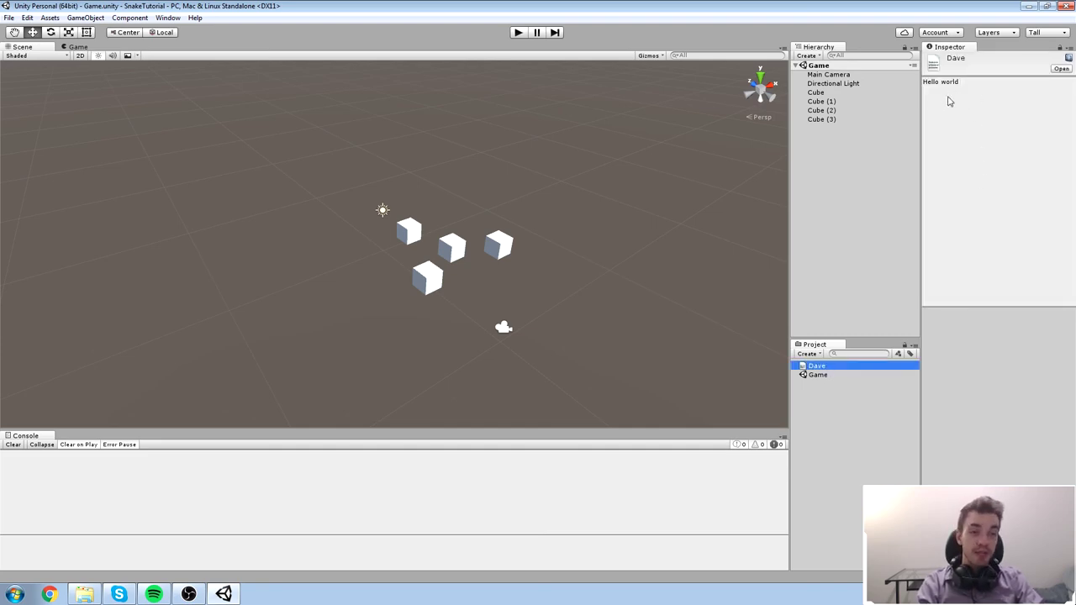
Open the Dave file from Windows Explorer in Notepad, add a second line "Hi!", save it, and view the asset in Unity.
{"action": "left_click", "coordinate": [96, 588]}
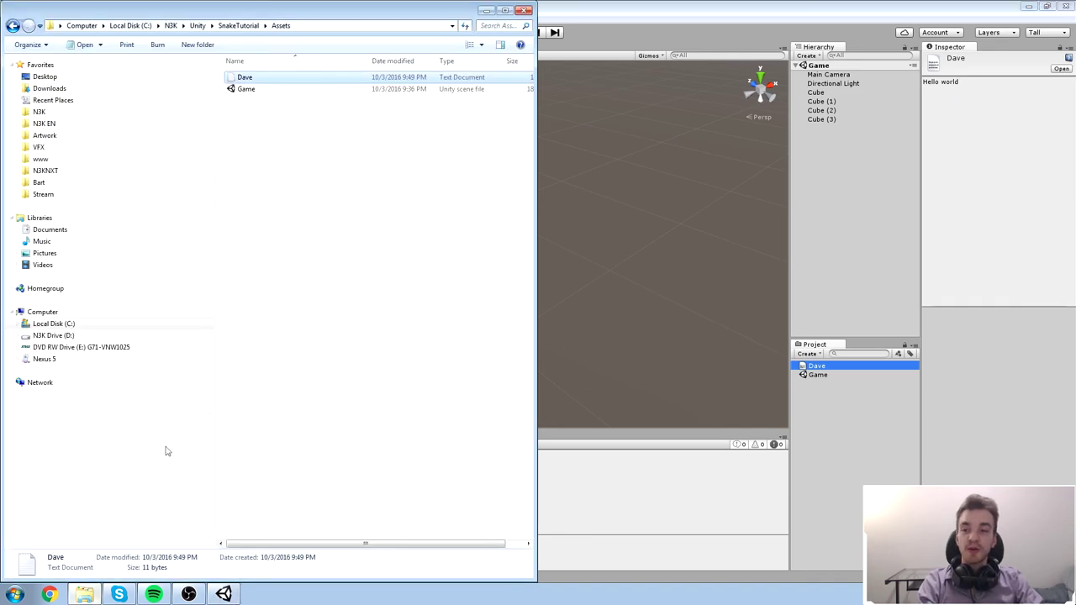
{"action": "double_click", "coordinate": [256, 77]}
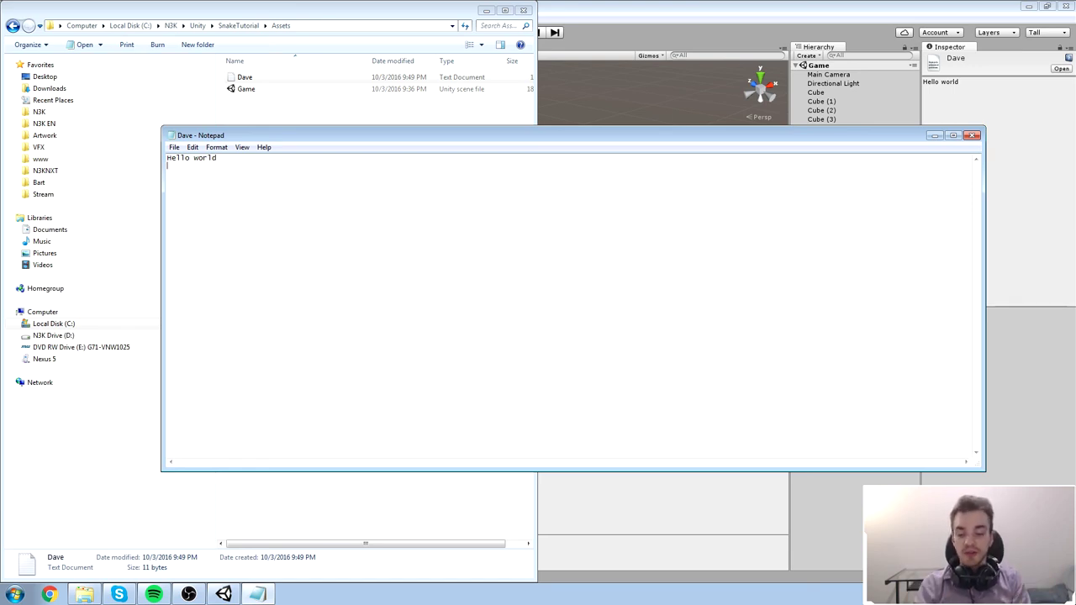
{"action": "key", "text": "Return"}
{"action": "type", "text": "Hi!"}
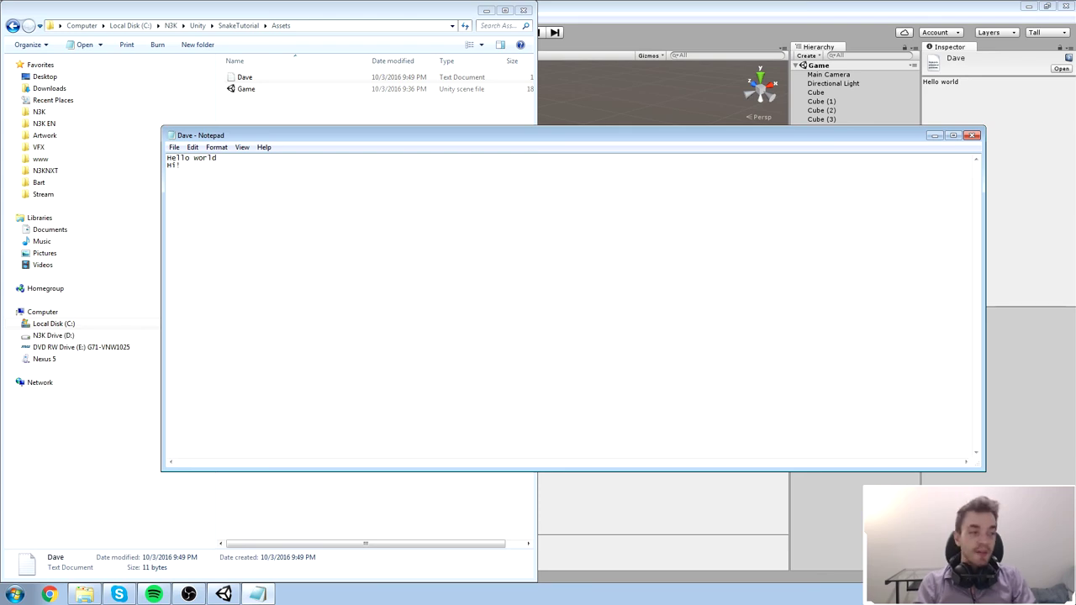
{"action": "left_click", "coordinate": [972, 135]}
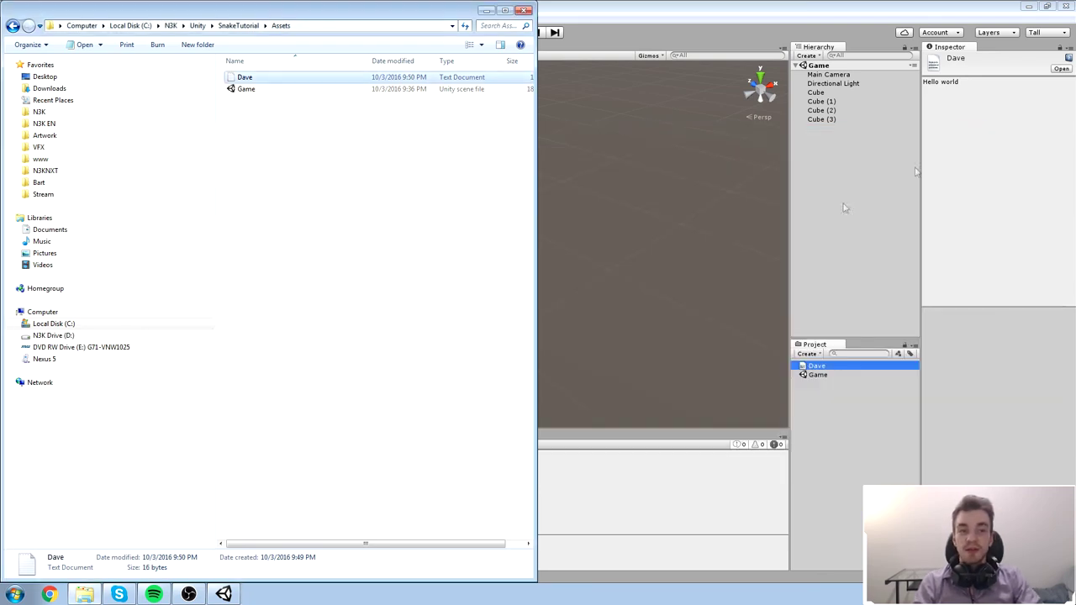
{"action": "left_click", "coordinate": [955, 144]}
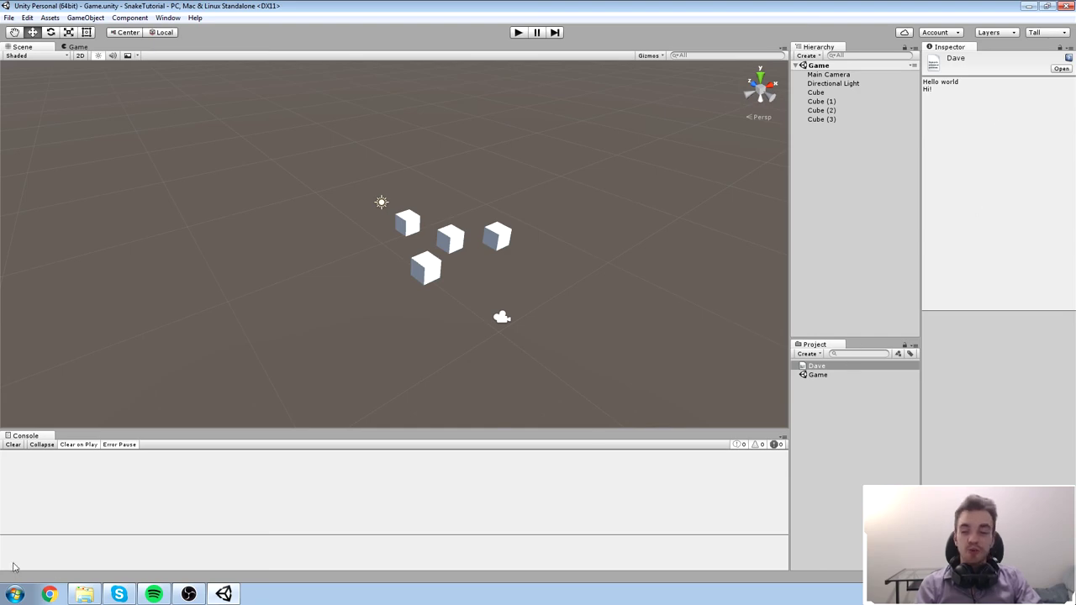
Show the project in Windows Explorer, delete the Dave text file from the Assets folder, and close the window.
{"action": "right_click", "coordinate": [868, 430]}
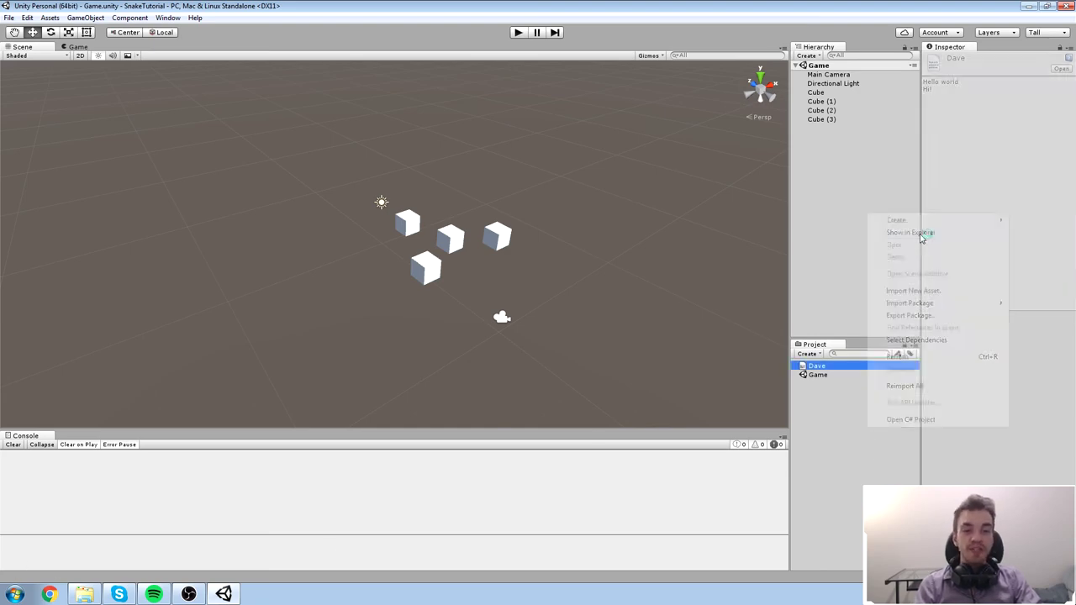
{"action": "left_click", "coordinate": [920, 235]}
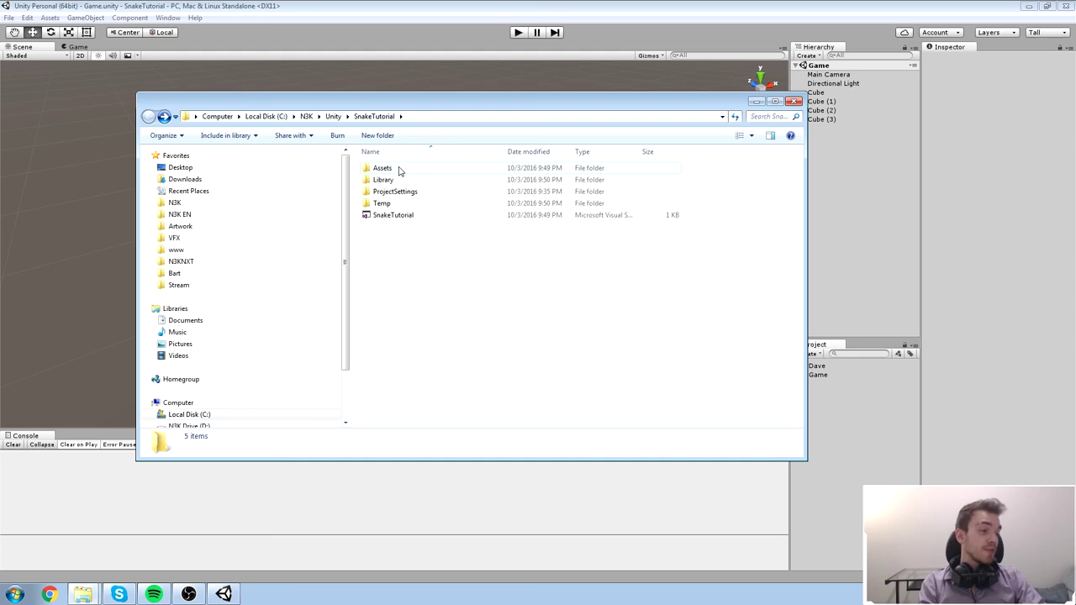
{"action": "double_click", "coordinate": [399, 170]}
{"action": "left_click", "coordinate": [397, 173]}
{"action": "key", "text": "Delete"}
{"action": "key", "text": "alt+F4"}
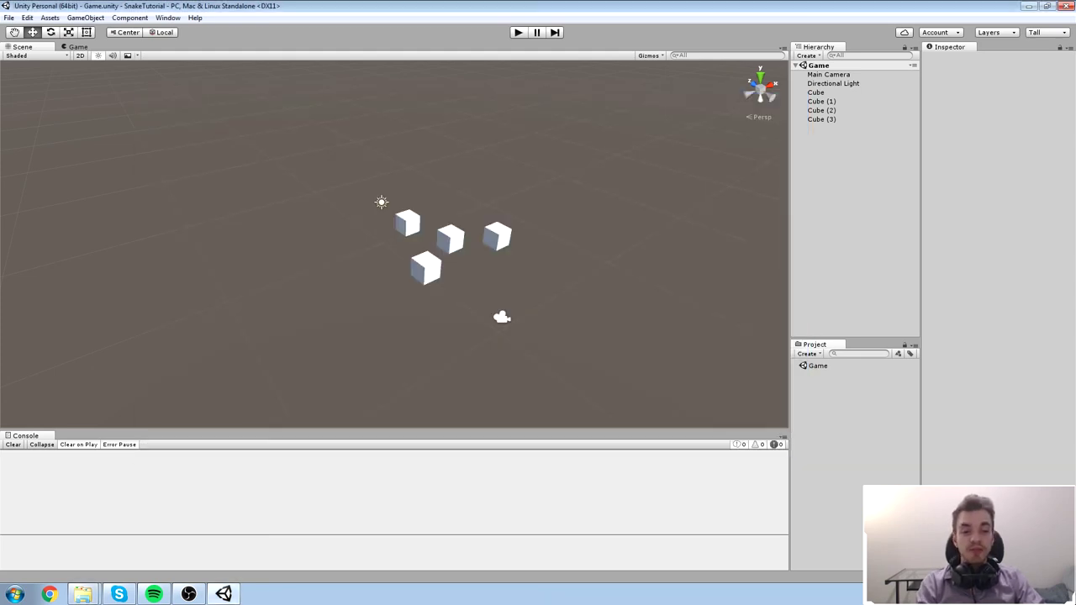
Create a new C# script in the Unity project, keeping its default name.
{"action": "left_click", "coordinate": [810, 354]}
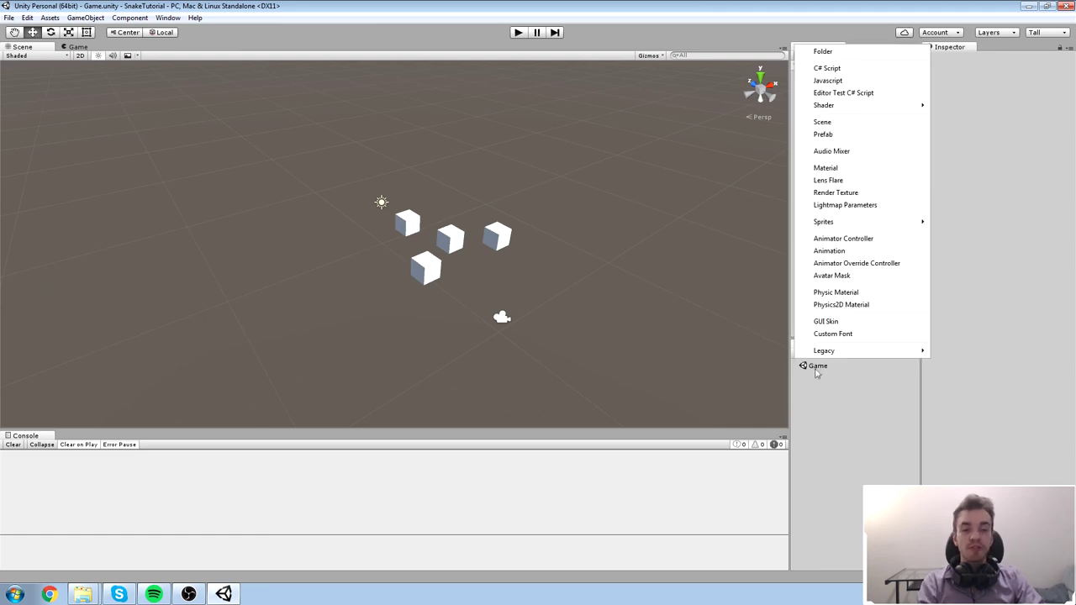
{"action": "left_click", "coordinate": [827, 68]}
{"action": "key", "text": "Return"}
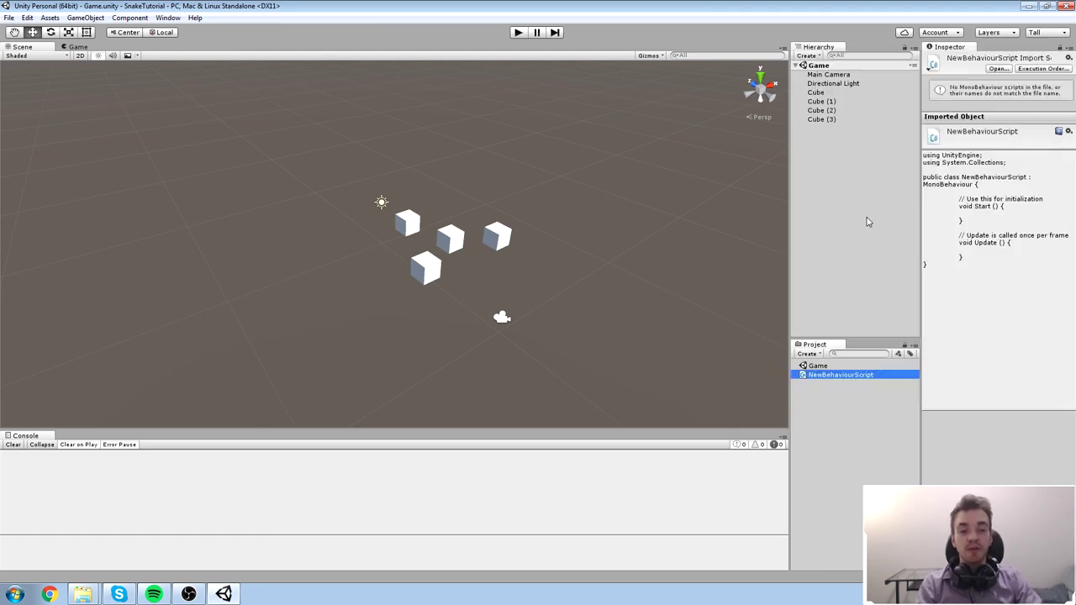
Switch to Windows Explorer and locate the NewBehaviourScript.cs file in the Assets folder.
{"action": "left_click", "coordinate": [87, 595]}
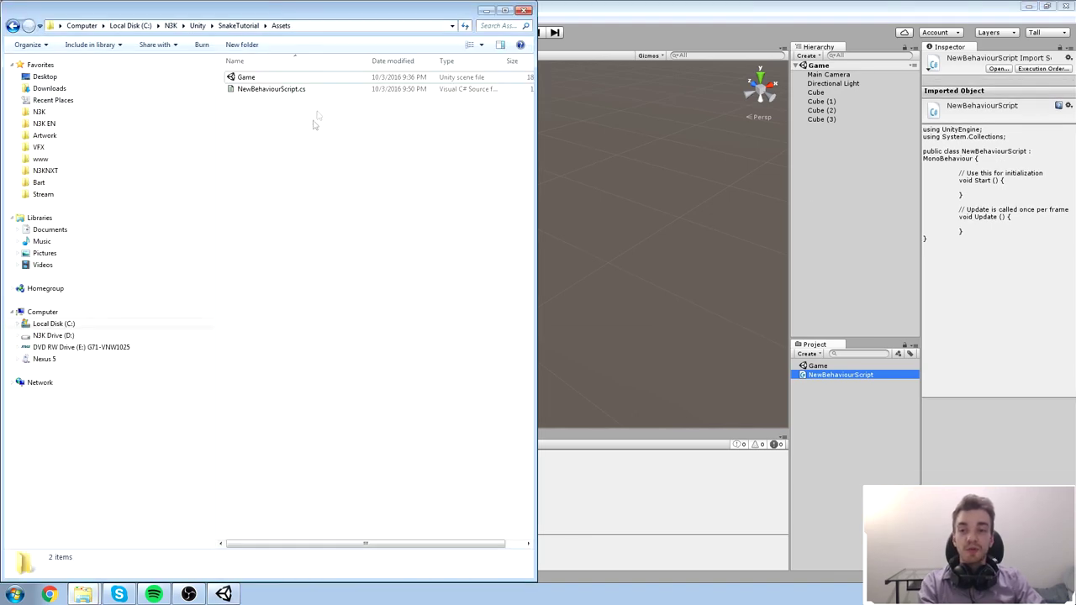
{"action": "left_click", "coordinate": [297, 88]}
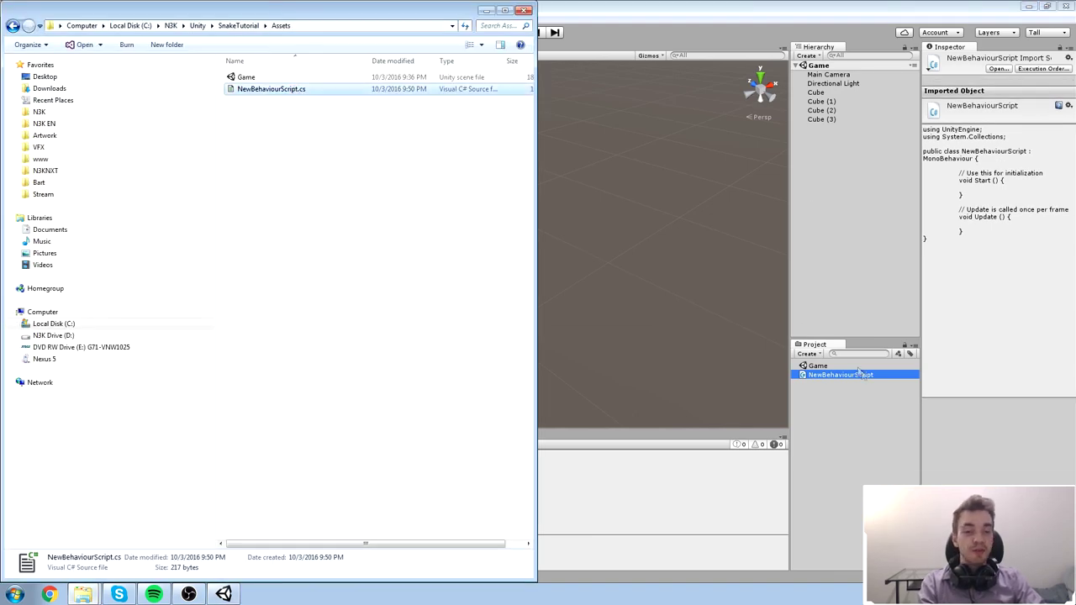
{"action": "left_click", "coordinate": [370, 126]}
Delete the NewBehaviourScript asset from the Unity project and view the deleted files in the Recycle Bin.
{"action": "left_click", "coordinate": [795, 409]}
{"action": "left_click", "coordinate": [849, 374]}
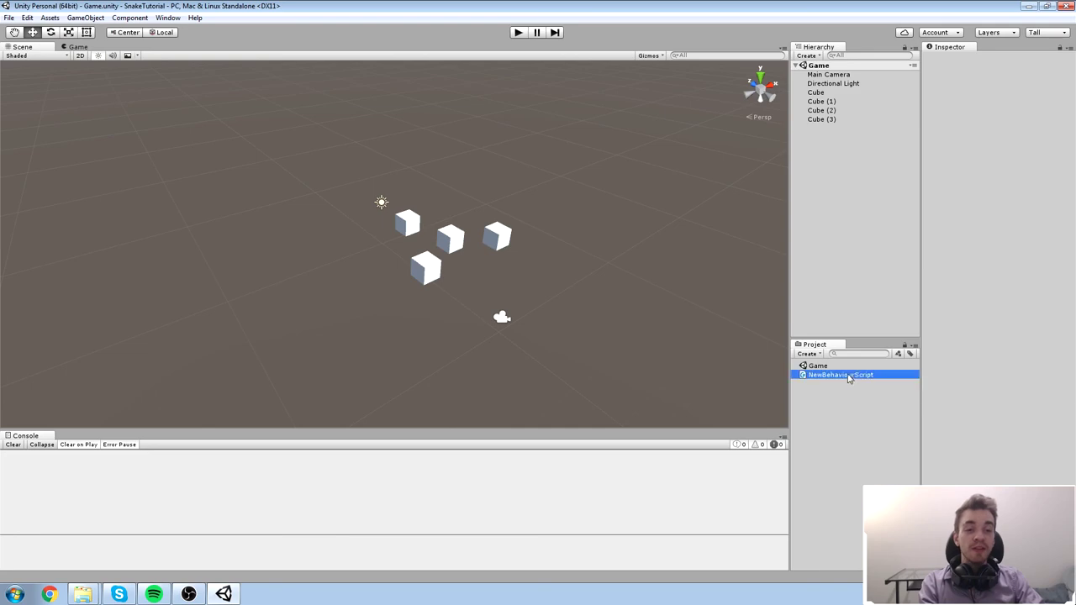
{"action": "key", "text": "Delete"}
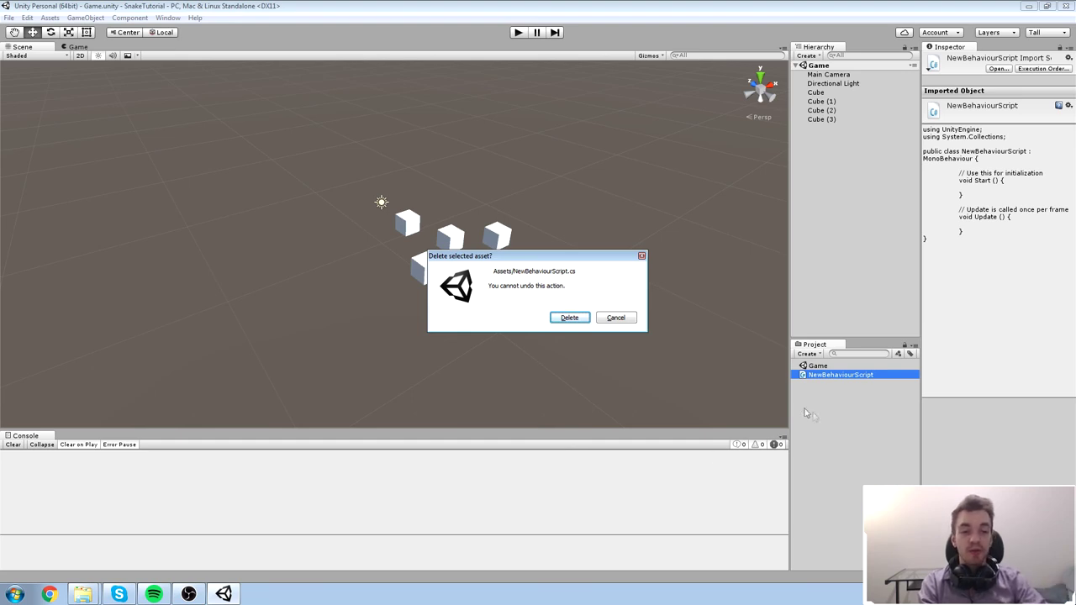
{"action": "key", "text": "Escape"}
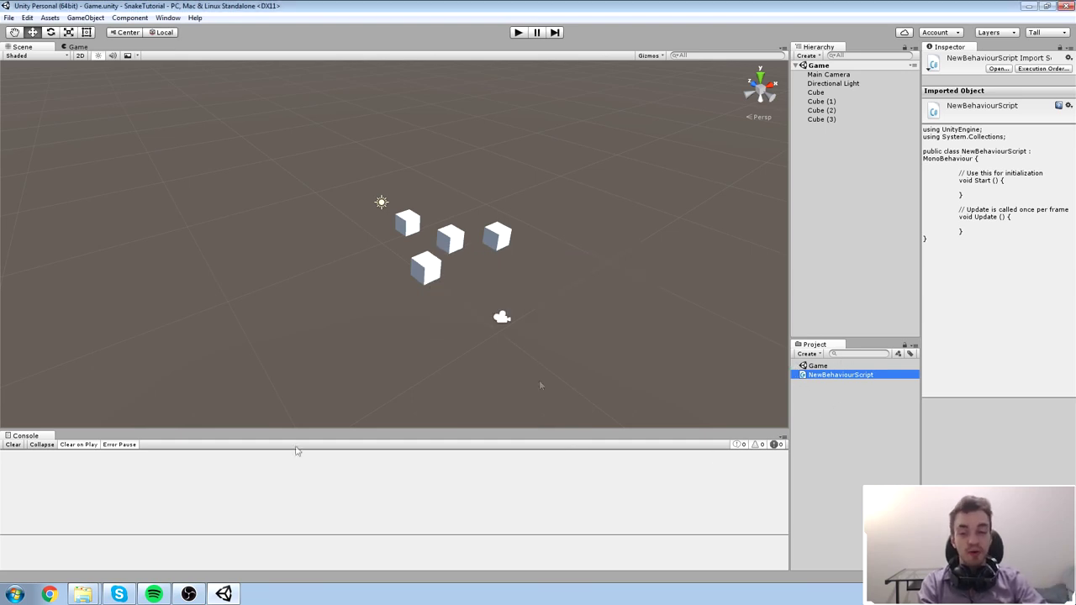
{"action": "left_click", "coordinate": [83, 594]}
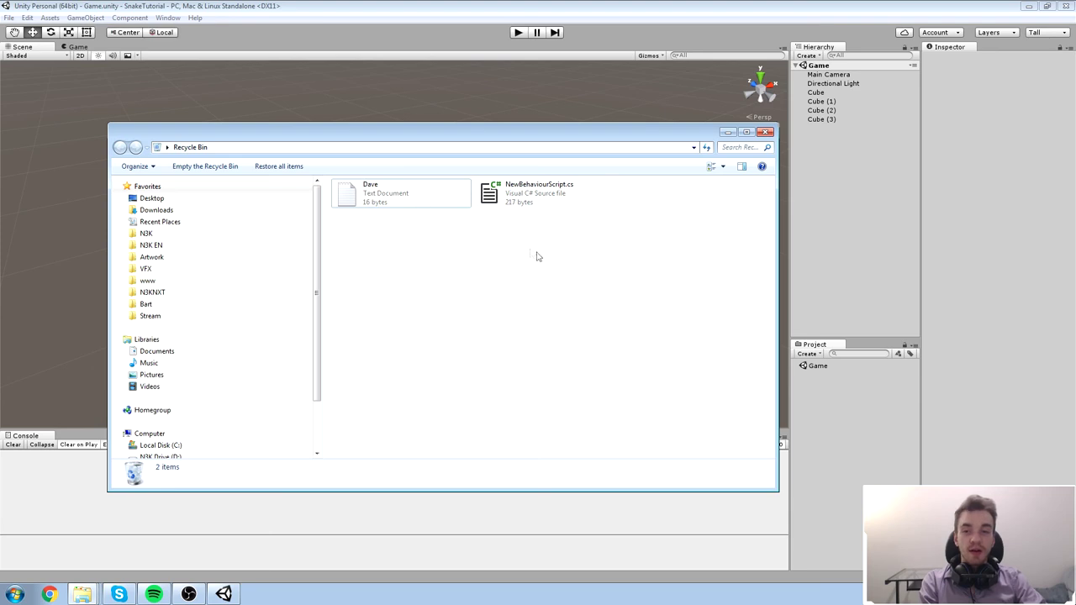
Restore both Dave and NewBehaviourScript.cs from the Recycle Bin and return to Unity.
{"action": "left_click", "coordinate": [568, 185]}
{"action": "left_click", "coordinate": [374, 190], "text": "ctrl"}
{"action": "right_click", "coordinate": [377, 192]}
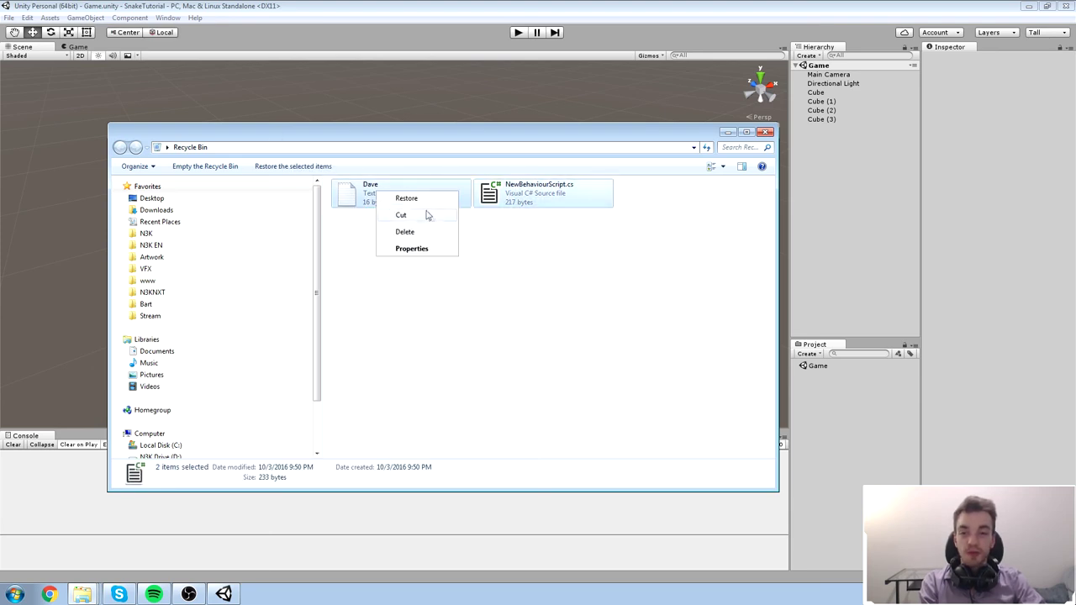
{"action": "left_click", "coordinate": [406, 199]}
{"action": "left_click", "coordinate": [635, 82]}
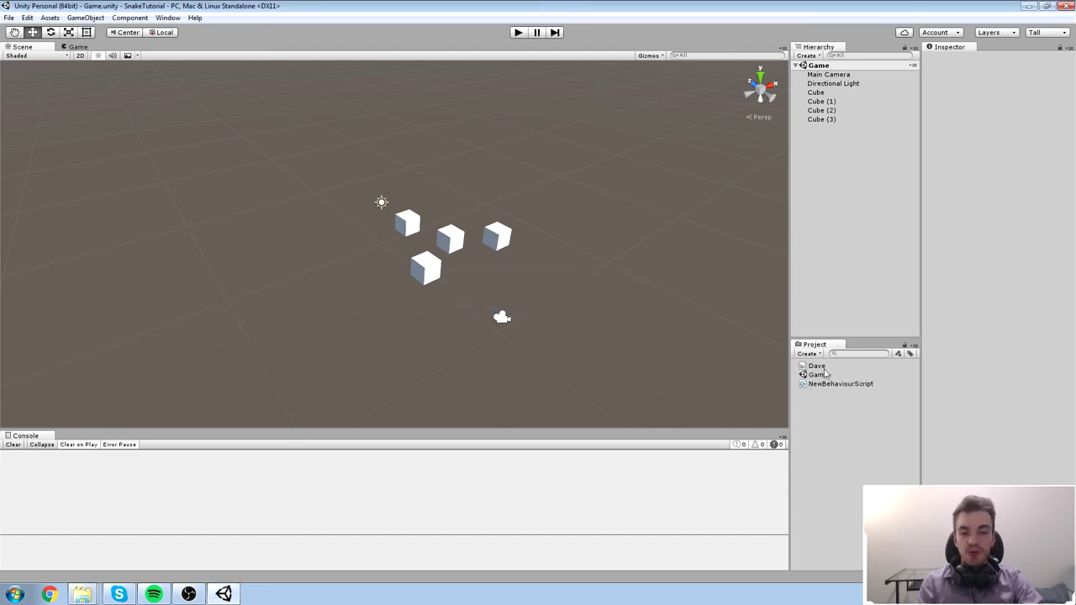
Delete the Dave and NewBehaviourScript assets together from the Unity project.
{"action": "left_click", "coordinate": [821, 368]}
{"action": "left_click", "coordinate": [822, 383], "text": "ctrl"}
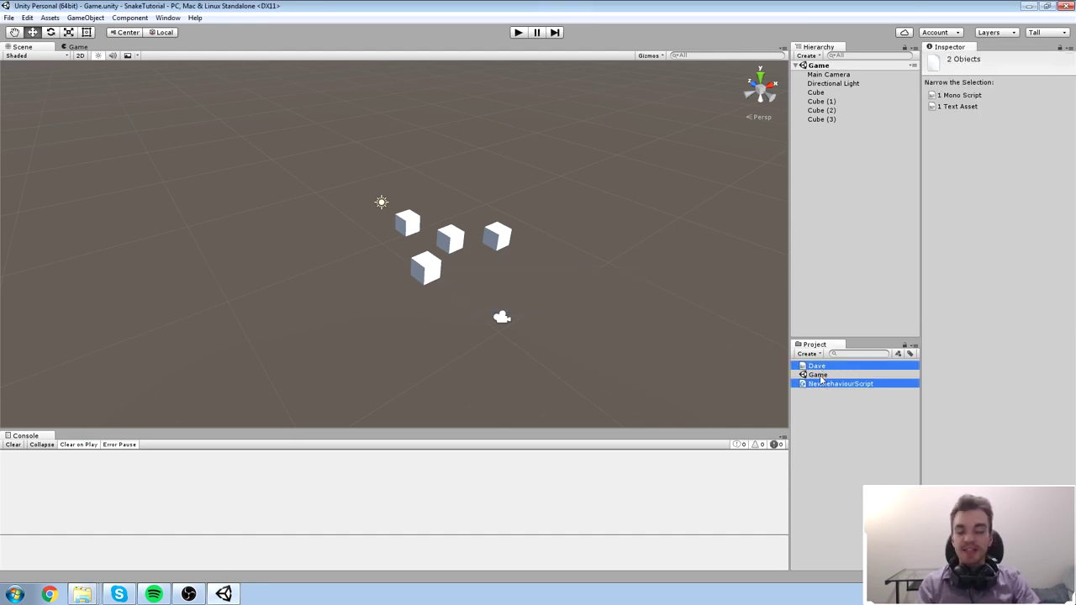
{"action": "key", "text": "Delete"}
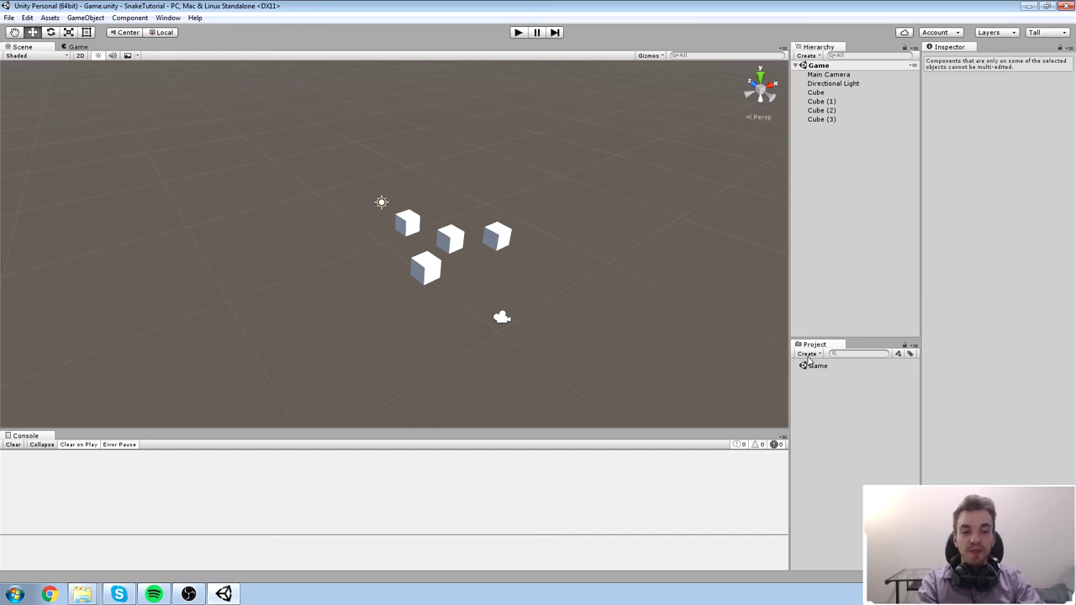
Create a folder named Artwork in the project's root level.
{"action": "left_click", "coordinate": [807, 355]}
{"action": "left_click", "coordinate": [850, 54]}
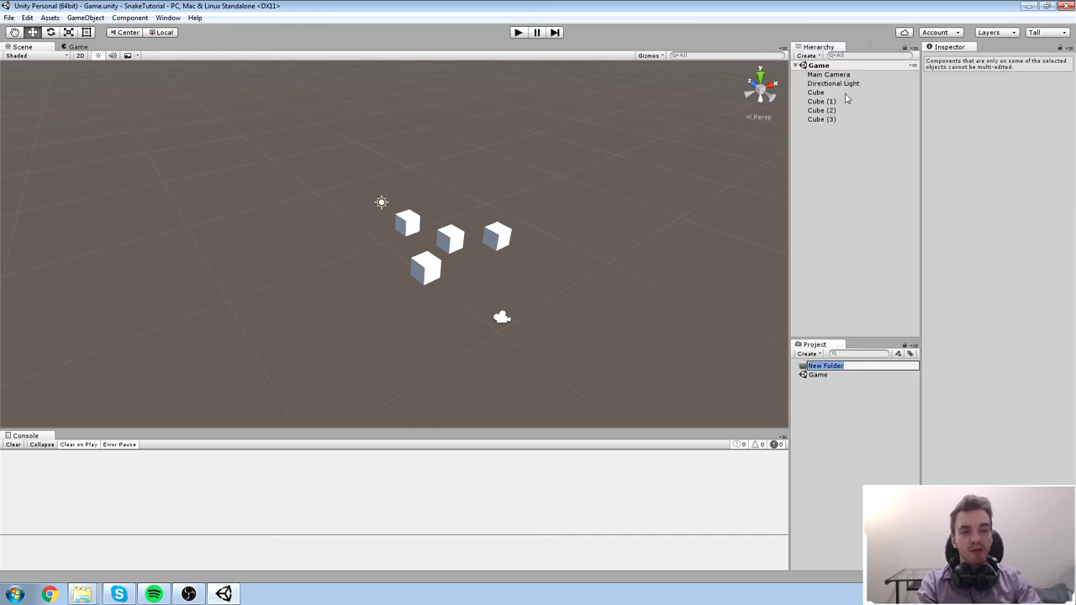
{"action": "type", "text": "Artwork"}
{"action": "key", "text": "Return"}
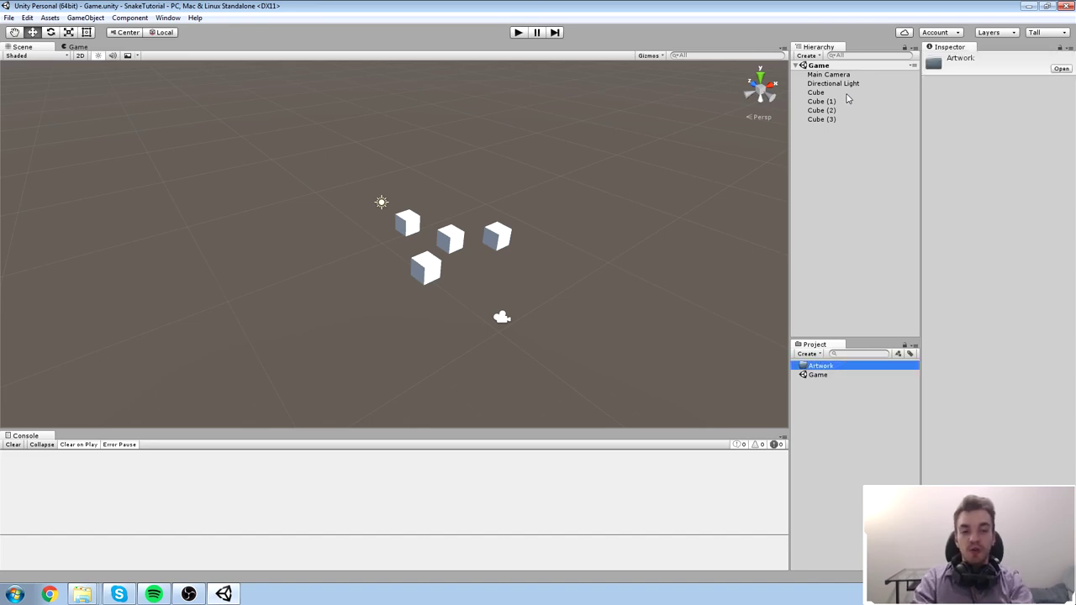
Create a folder named Scene inside the Artwork folder.
{"action": "left_click", "coordinate": [809, 353]}
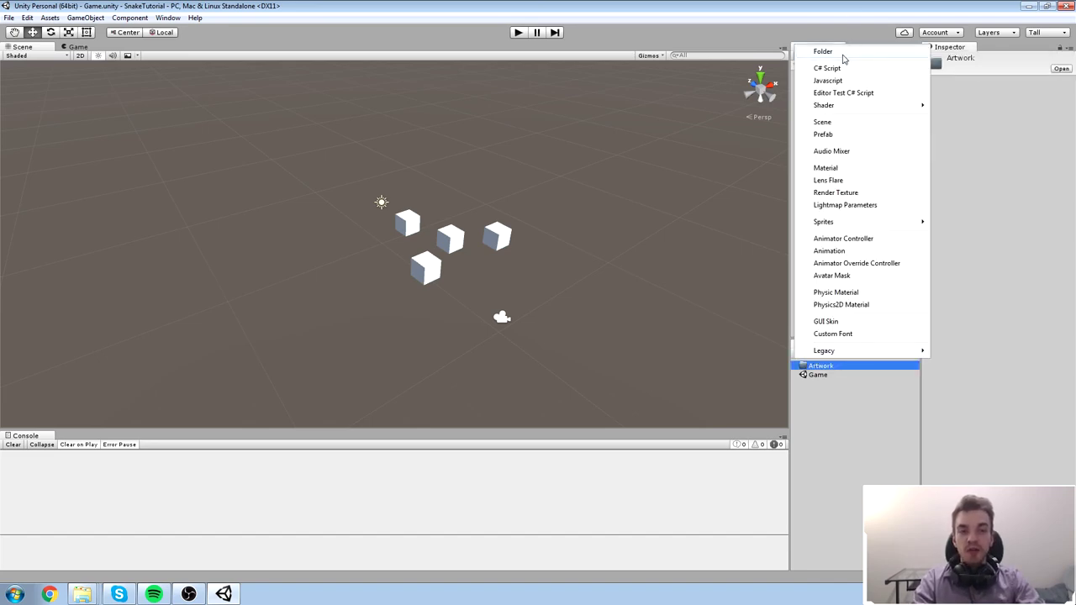
{"action": "left_click", "coordinate": [822, 121]}
{"action": "type", "text": "Scene"}
{"action": "key", "text": "Return"}
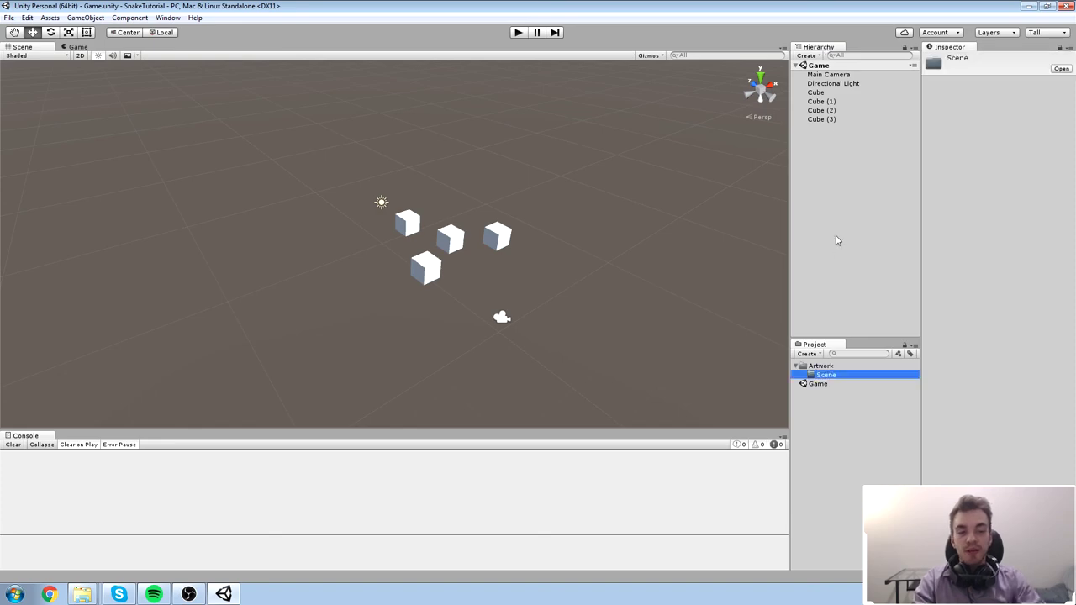
Create a folder named Script inside the Scene folder.
{"action": "left_click", "coordinate": [808, 353]}
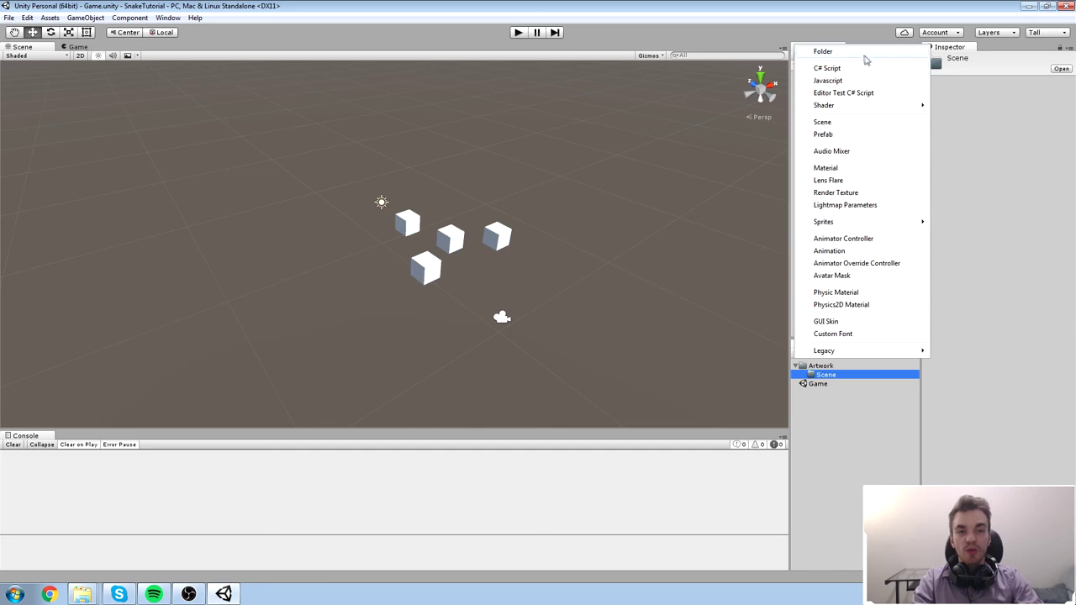
{"action": "left_click", "coordinate": [875, 70]}
{"action": "type", "text": "Script"}
{"action": "key", "text": "Return"}
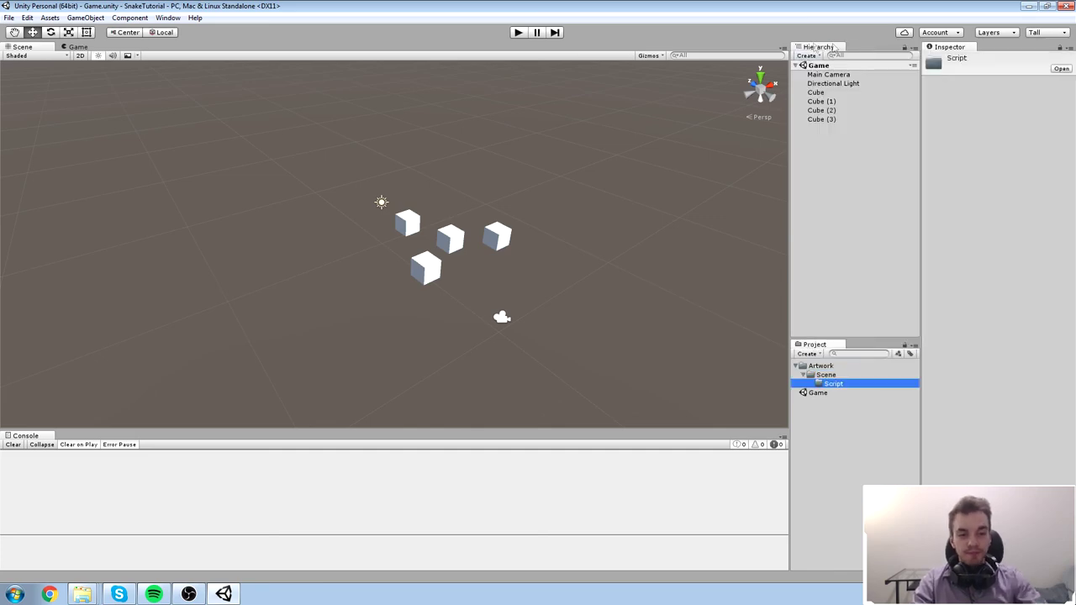
Switch to Windows Explorer, look inside the Artwork folder on disk, and return to Unity.
{"action": "left_click", "coordinate": [81, 594]}
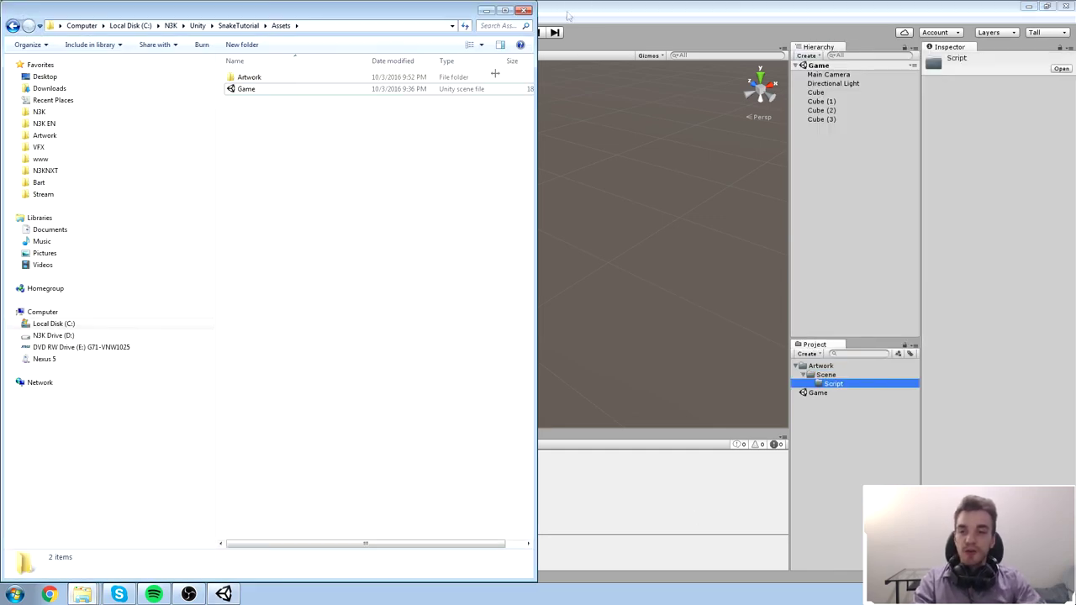
{"action": "double_click", "coordinate": [261, 77]}
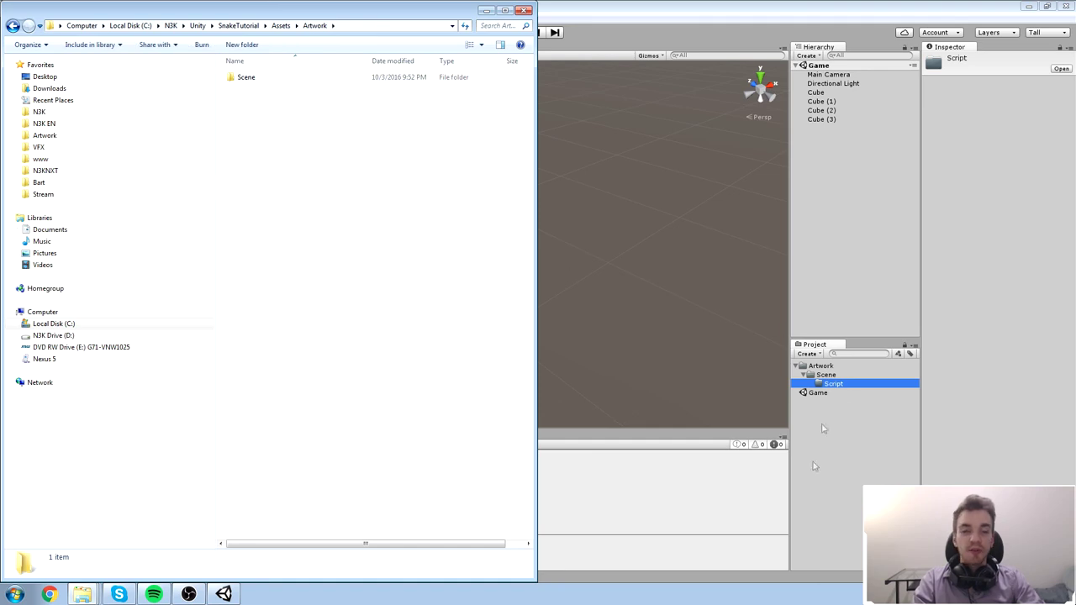
{"action": "left_click", "coordinate": [399, 218]}
{"action": "left_click", "coordinate": [692, 343]}
Move the nested Script and Scene folders out to the project's root level, beside Artwork.
{"action": "left_click_drag", "start_coordinate": [833, 384], "coordinate": [830, 415]}
{"action": "left_click", "coordinate": [829, 438]}
{"action": "left_click", "coordinate": [828, 367]}
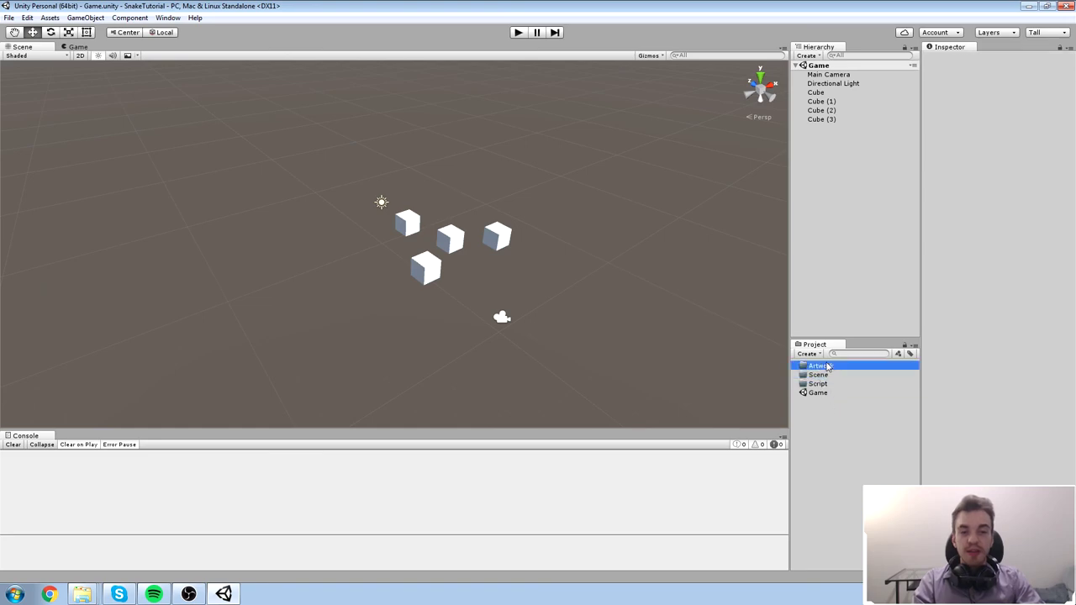
{"action": "left_click", "coordinate": [828, 383]}
{"action": "left_click", "coordinate": [826, 375]}
{"action": "left_click", "coordinate": [826, 383]}
{"action": "left_click", "coordinate": [826, 367]}
{"action": "left_click", "coordinate": [828, 384]}
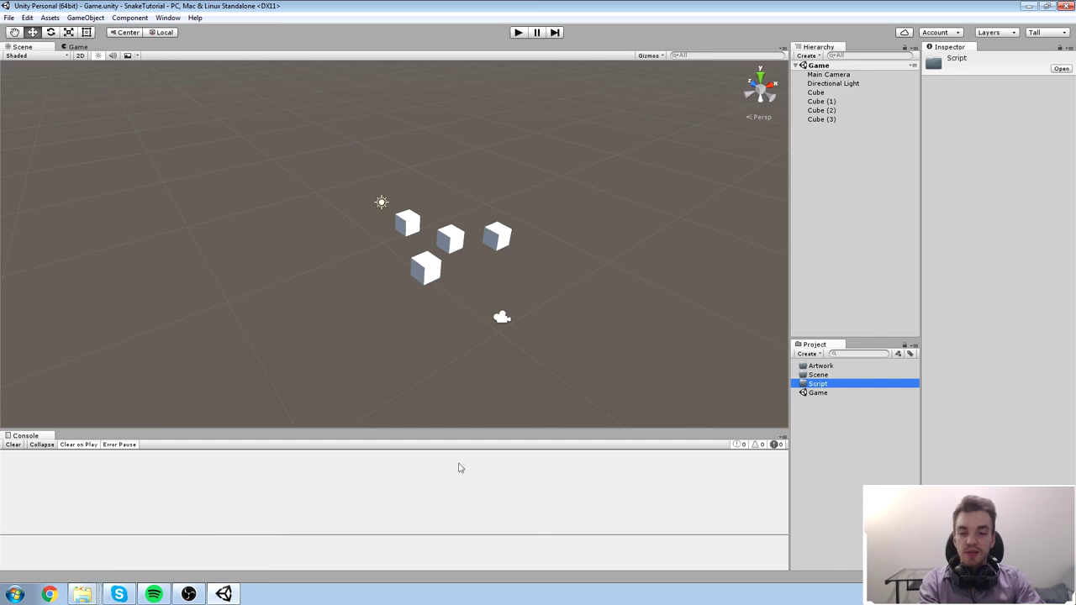
{"action": "left_click", "coordinate": [849, 427]}
Move the Game scene asset into the Scene folder.
{"action": "left_click", "coordinate": [814, 395]}
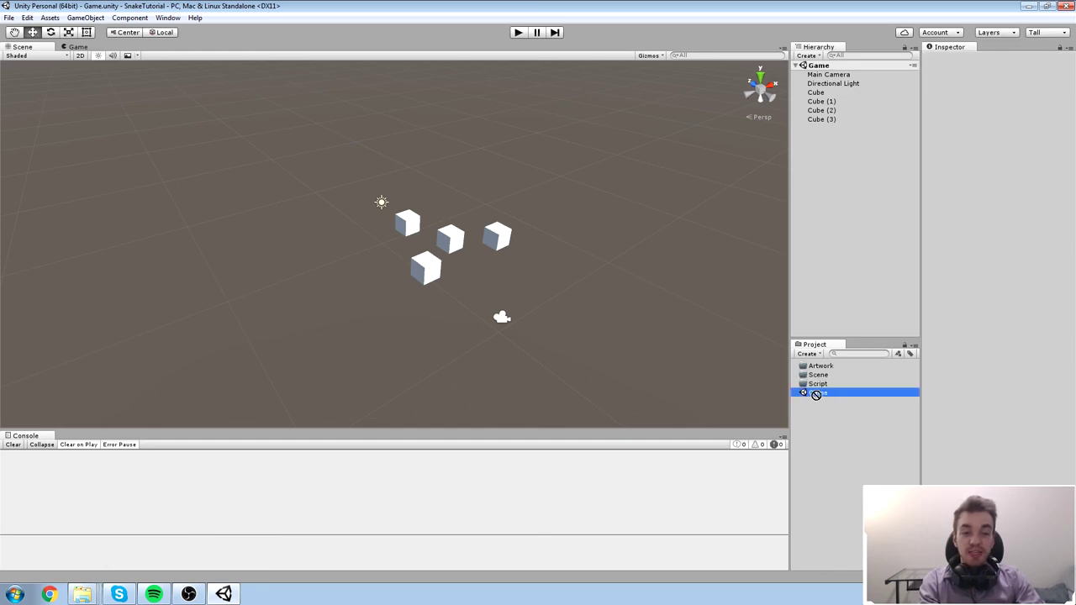
{"action": "left_click", "coordinate": [817, 408]}
{"action": "left_click_drag", "start_coordinate": [817, 393], "coordinate": [834, 381]}
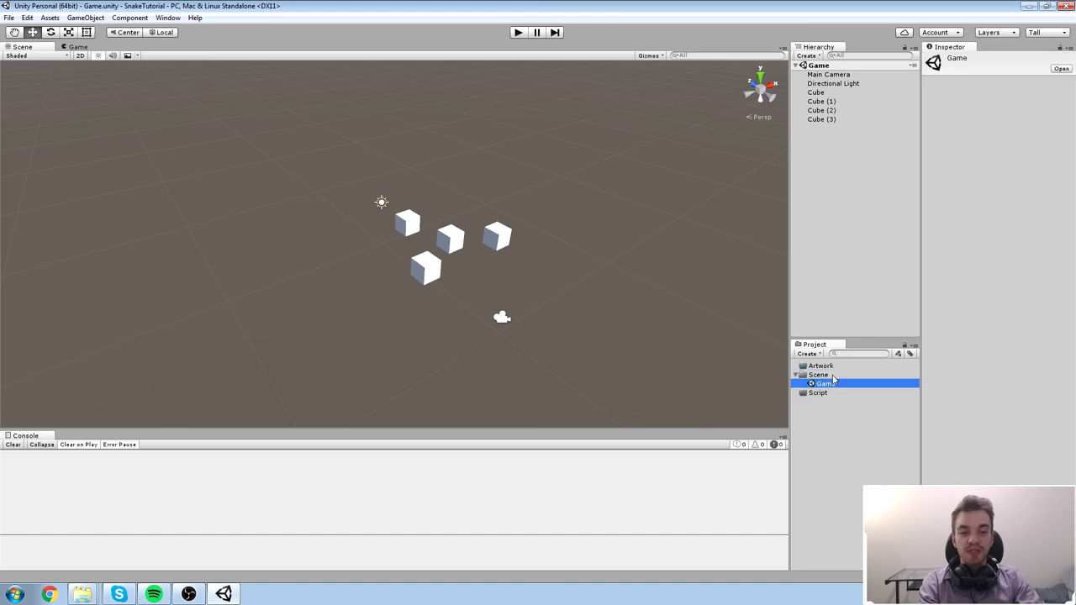
{"action": "left_click", "coordinate": [866, 464]}
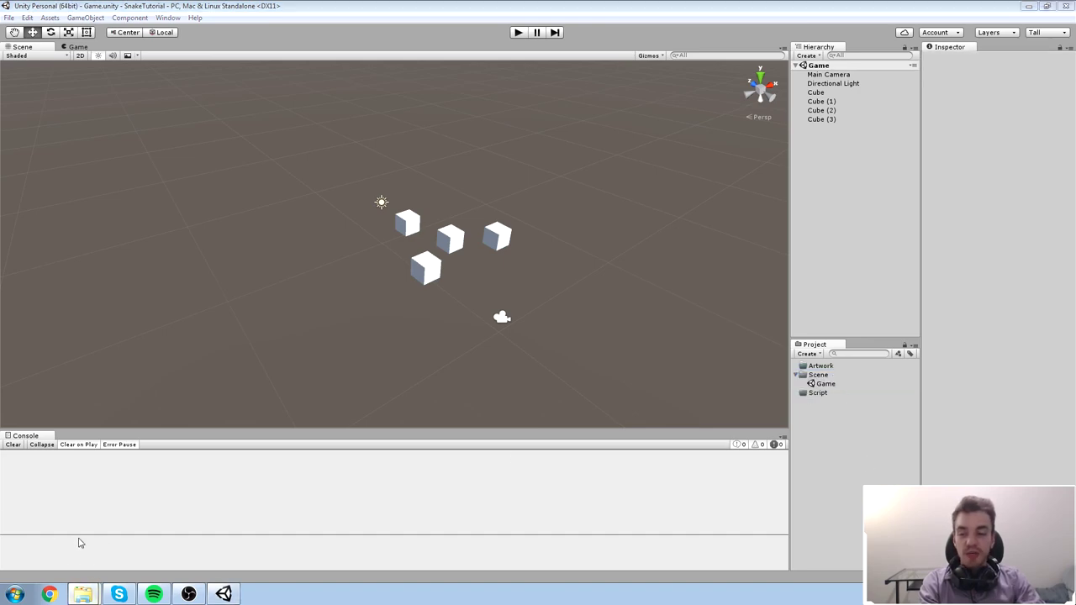
Inspect the Scene and Artwork folders within Assets in Windows Explorer, and collapse the Scene folder in Unity.
{"action": "key", "text": "alt+Tab"}
{"action": "double_click", "coordinate": [267, 90]}
{"action": "key", "text": "BackSpace"}
{"action": "double_click", "coordinate": [260, 78]}
{"action": "key", "text": "BackSpace"}
{"action": "left_click", "coordinate": [656, 166]}
{"action": "left_click", "coordinate": [798, 375]}
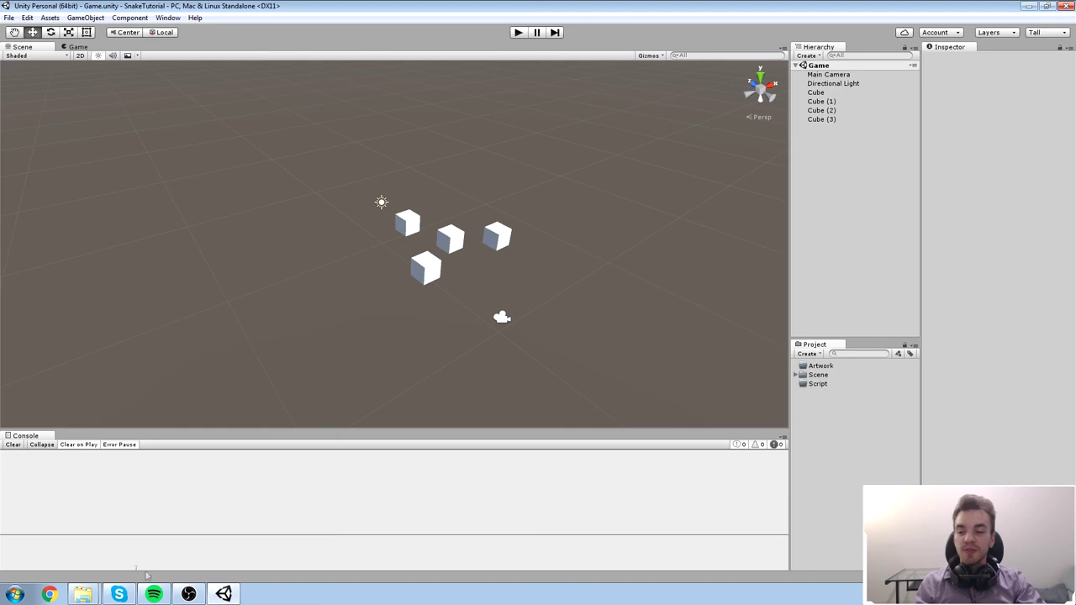
{"action": "left_click", "coordinate": [83, 595]}
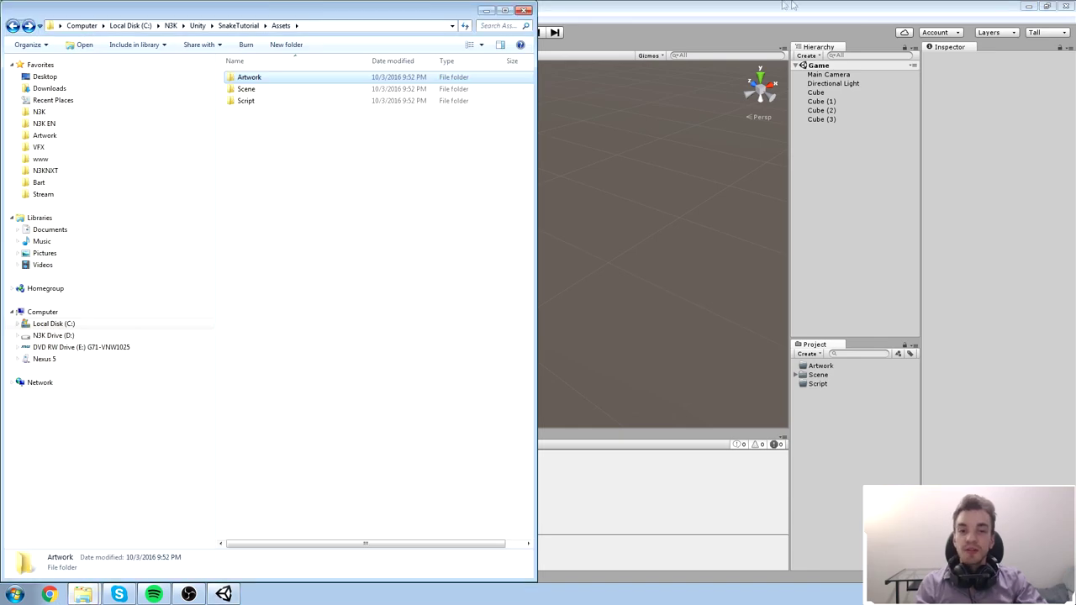
{"action": "left_click", "coordinate": [486, 10]}
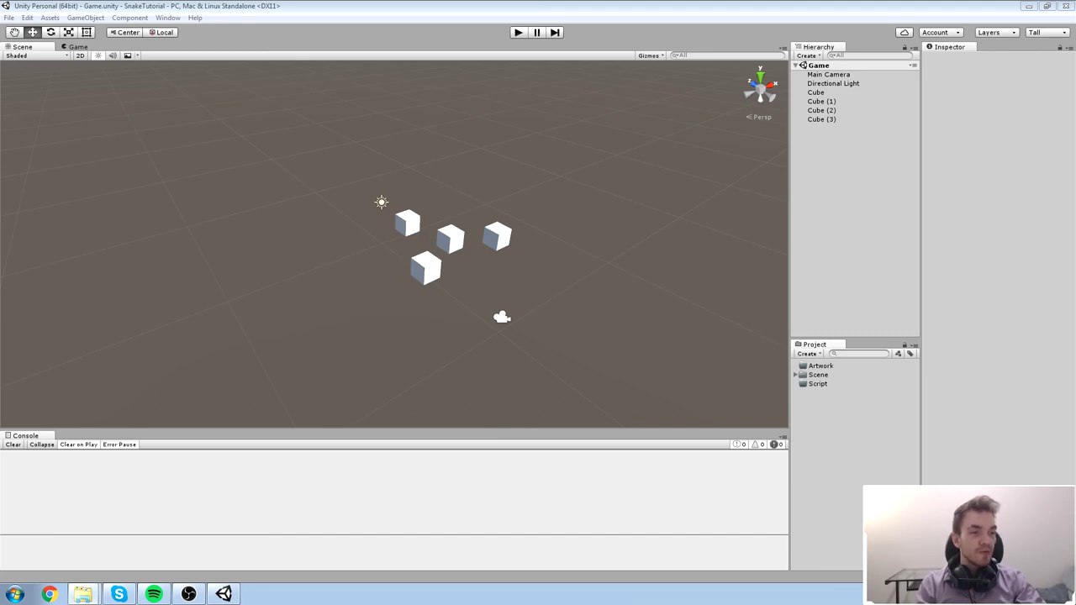
Bring the Explorer window of the Sprite artwork folder onto the screen and open animationFox in Photoshop.
{"action": "left_click_drag", "start_coordinate": [1075, 156], "coordinate": [579, 190]}
{"action": "left_click", "coordinate": [668, 327]}
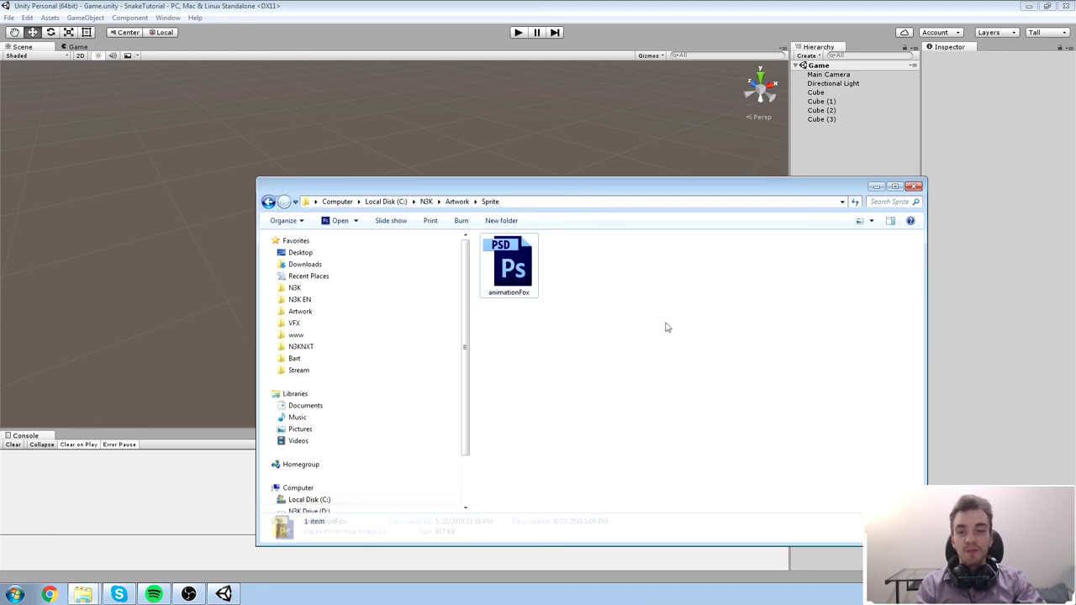
{"action": "double_click", "coordinate": [530, 257]}
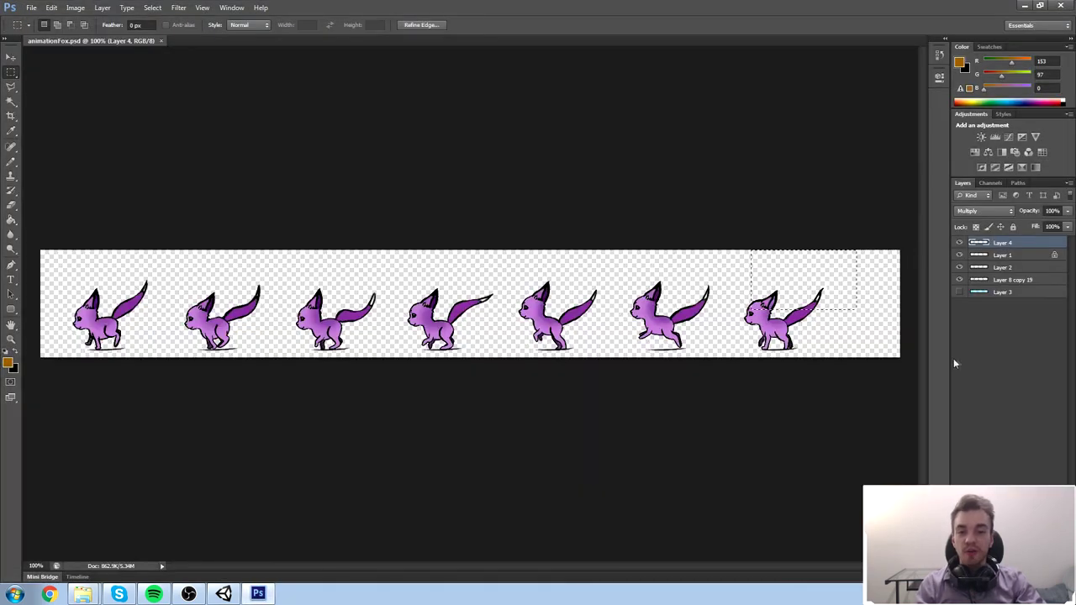
Save a copy of the fox sprite sheet to the Desktop as animationFox.png in PNG format.
{"action": "left_click", "coordinate": [31, 8]}
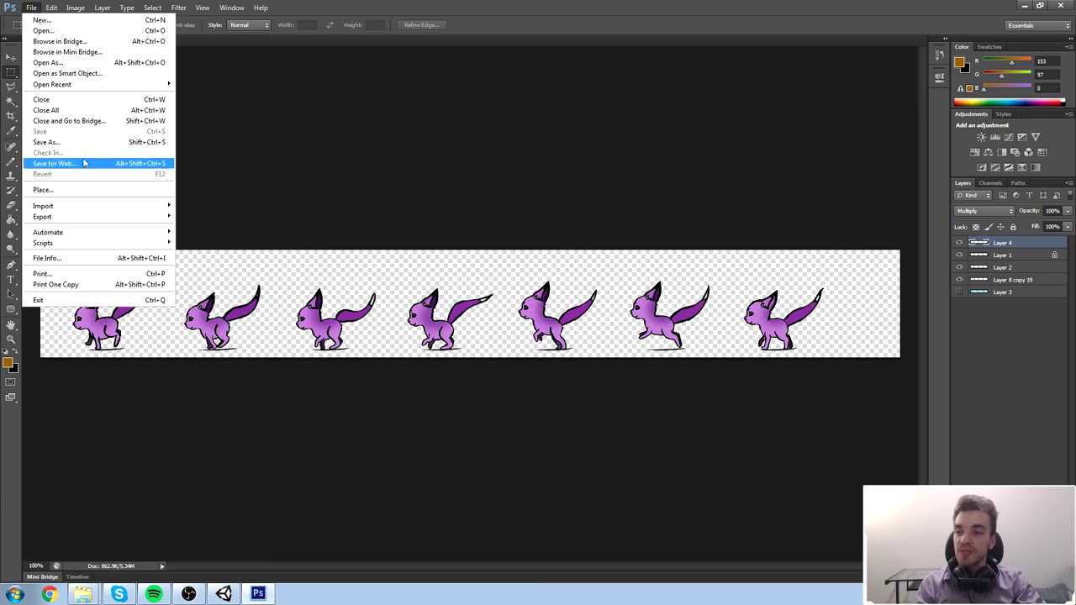
{"action": "left_click", "coordinate": [50, 144]}
{"action": "left_click", "coordinate": [569, 294]}
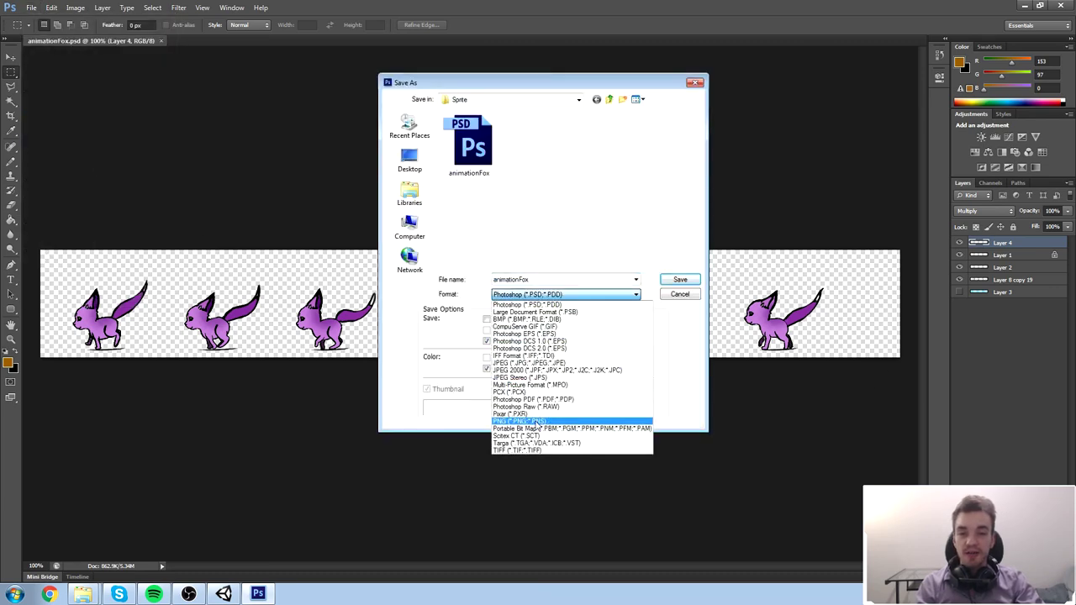
{"action": "left_click", "coordinate": [576, 413]}
{"action": "left_click", "coordinate": [425, 170]}
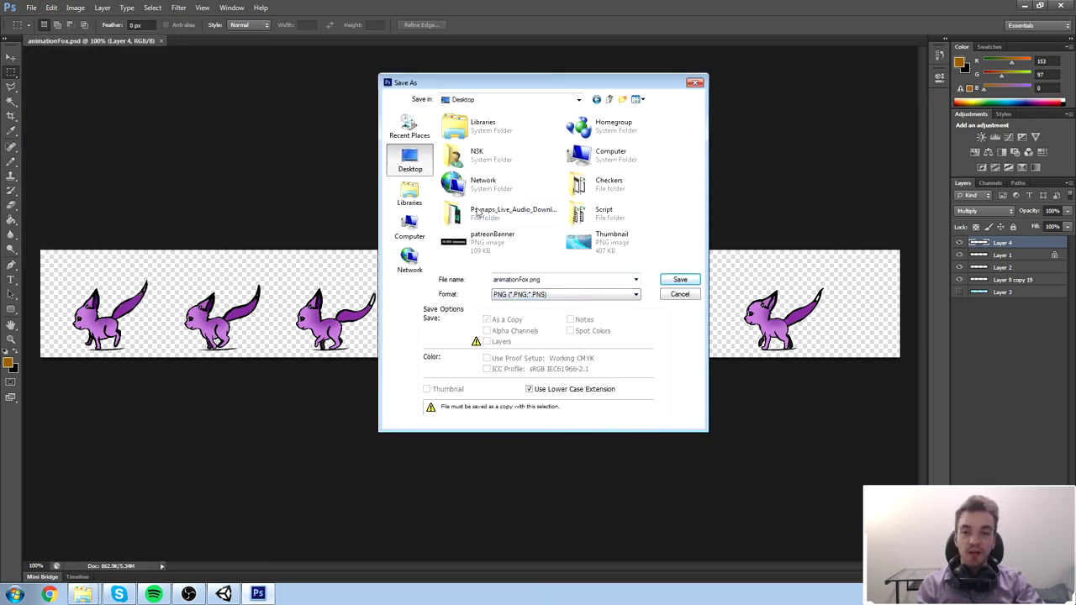
{"action": "left_click", "coordinate": [691, 279]}
{"action": "left_click", "coordinate": [562, 187]}
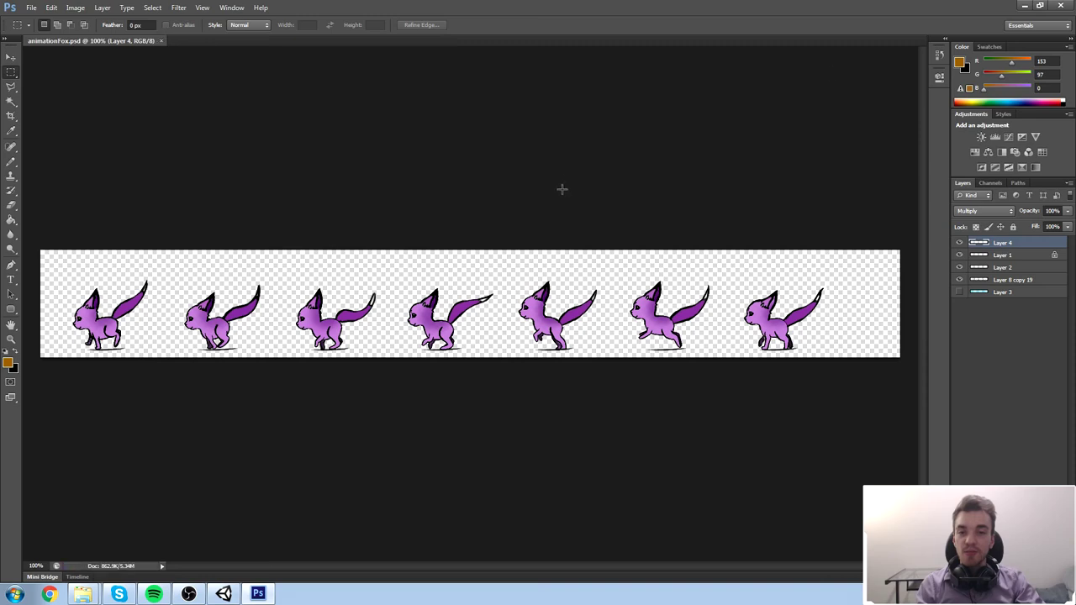
Minimize Photoshop, close the Sprite and Recycle Bin windows, and snap Unity to the right half beside the desktop.
{"action": "left_click", "coordinate": [1027, 5]}
{"action": "left_click", "coordinate": [914, 186]}
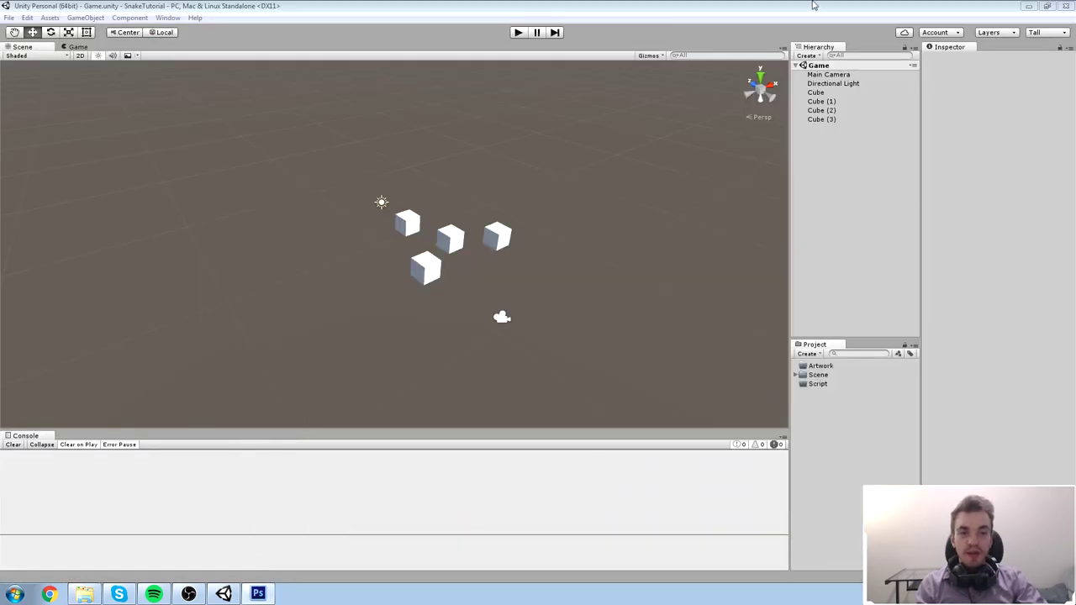
{"action": "double_click", "coordinate": [670, 6]}
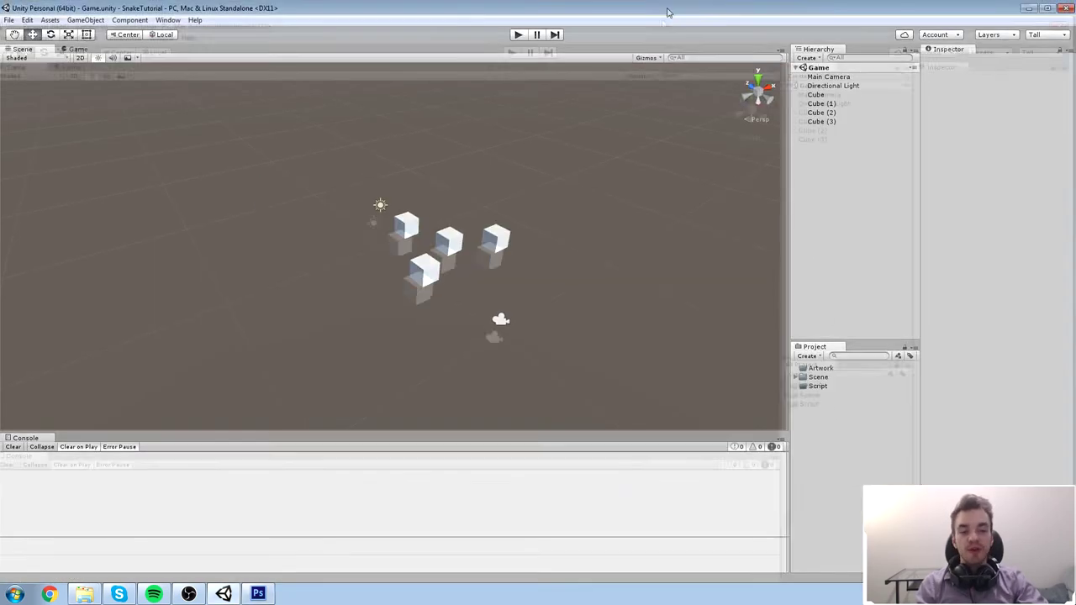
{"action": "key", "text": "super+Right"}
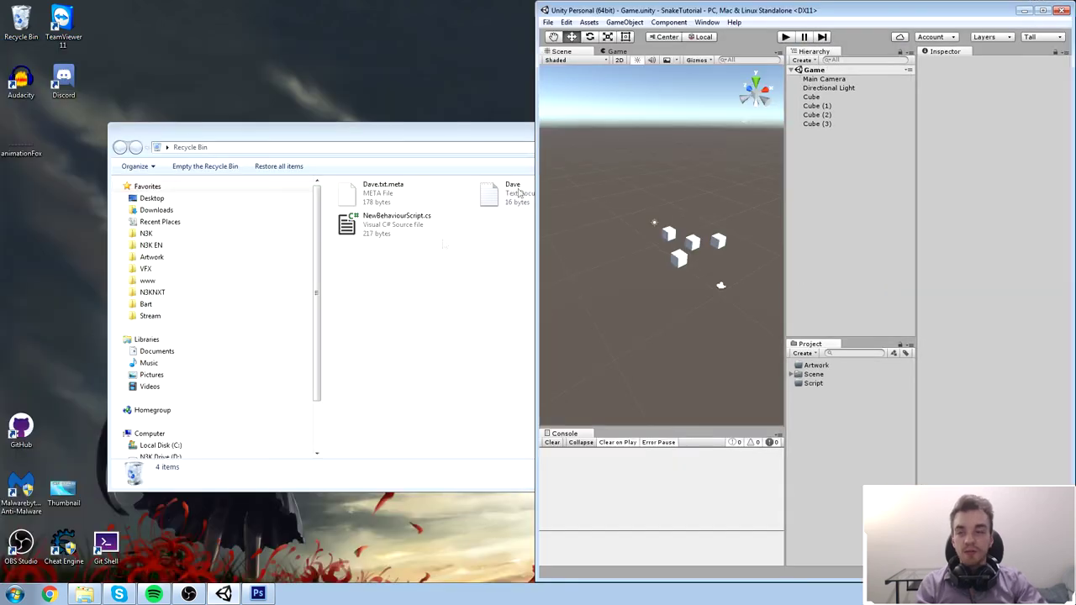
{"action": "left_click", "coordinate": [504, 143]}
{"action": "left_click", "coordinate": [772, 132]}
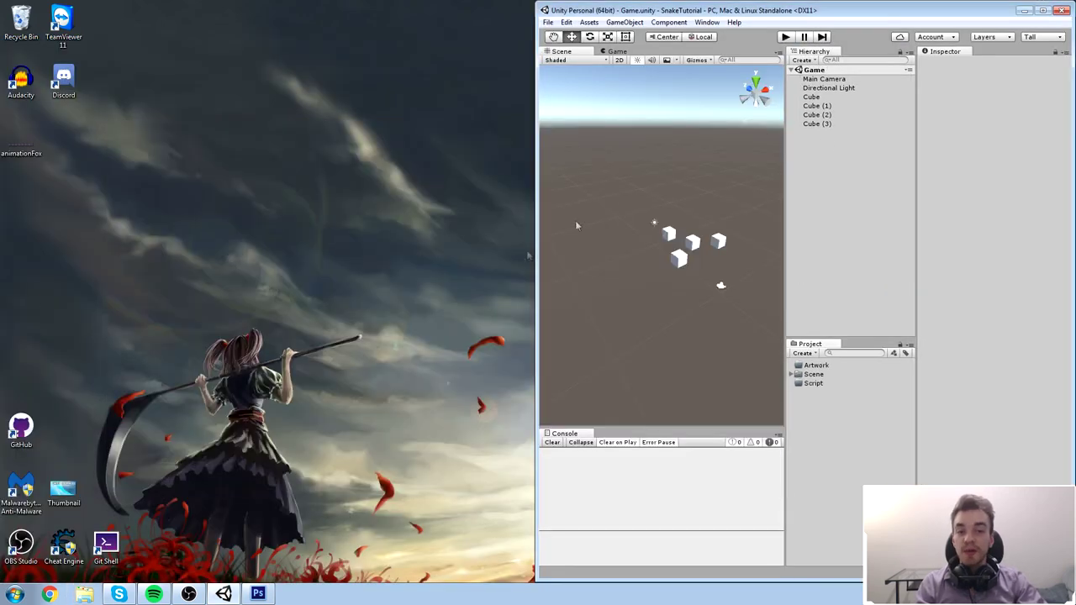
Import animationFox from the desktop into the project's Assets, and maximize Unity with a wider Scene view.
{"action": "left_click", "coordinate": [29, 160]}
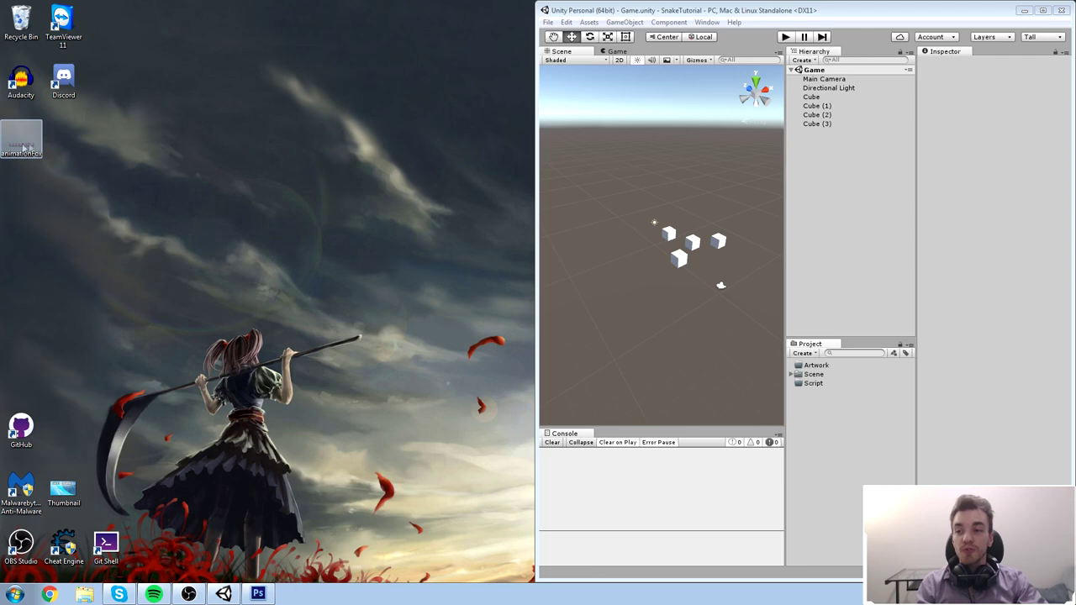
{"action": "left_click_drag", "start_coordinate": [23, 141], "coordinate": [824, 409]}
{"action": "left_click_drag", "start_coordinate": [987, 12], "coordinate": [722, 38]}
{"action": "double_click", "coordinate": [721, 38]}
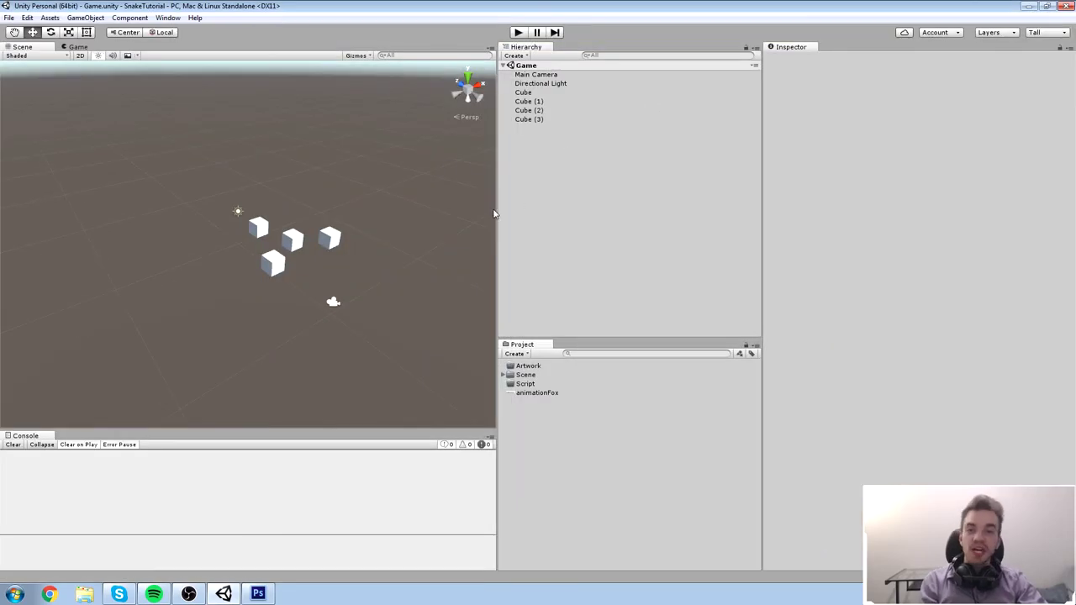
{"action": "left_click_drag", "start_coordinate": [496, 212], "coordinate": [789, 212]}
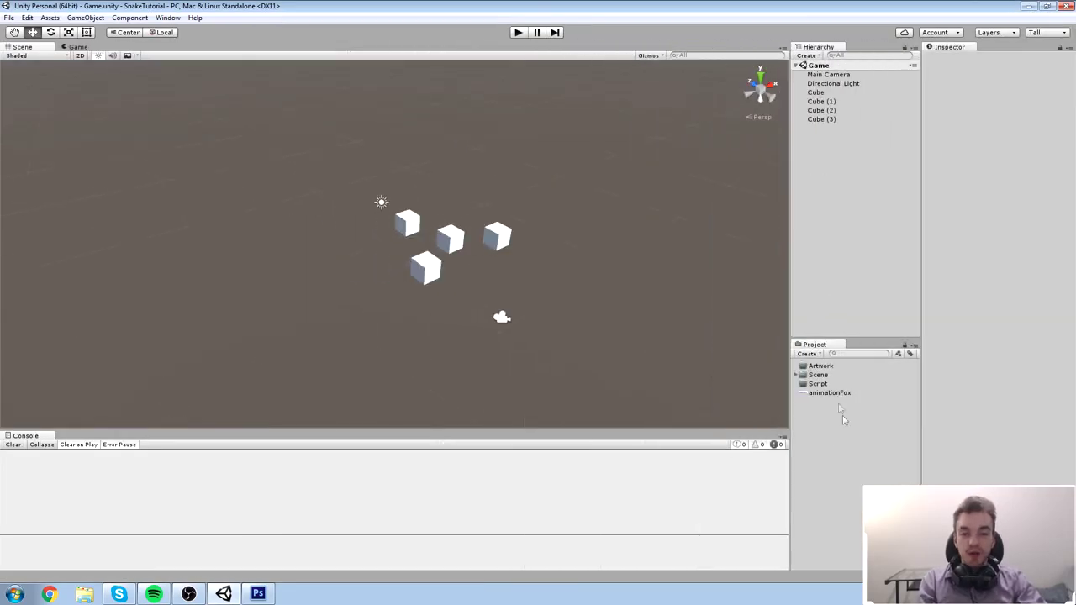
Delete animationFox from the project, check the desktop behind Unity for the original file, and maximize Unity again.
{"action": "left_click", "coordinate": [820, 384]}
{"action": "left_click", "coordinate": [826, 392]}
{"action": "key", "text": "Delete"}
{"action": "key", "text": "Return"}
{"action": "left_click_drag", "start_coordinate": [678, 3], "coordinate": [695, 72]}
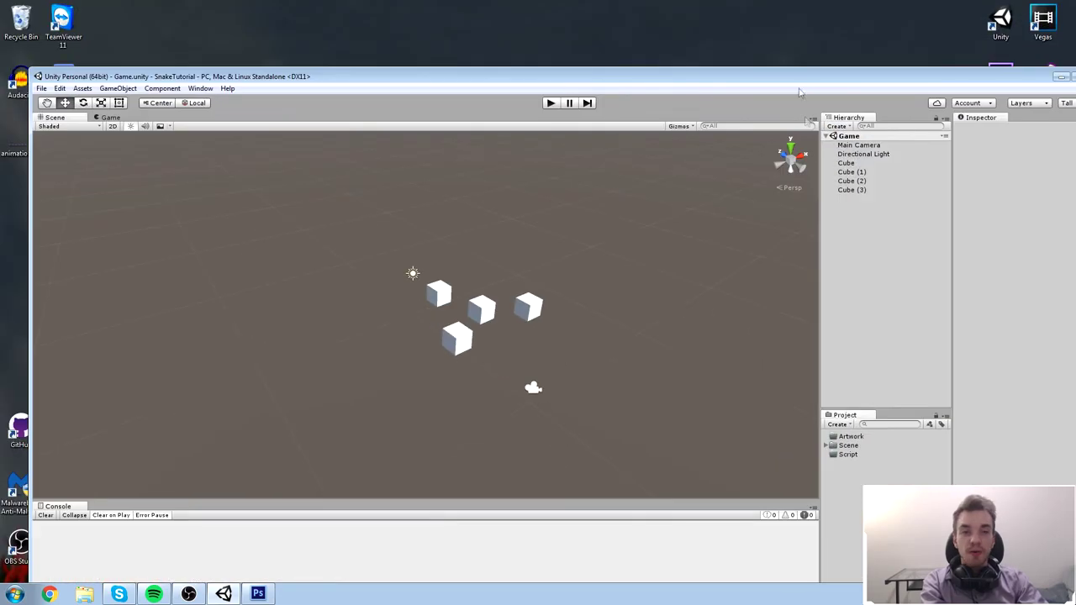
{"action": "double_click", "coordinate": [781, 76]}
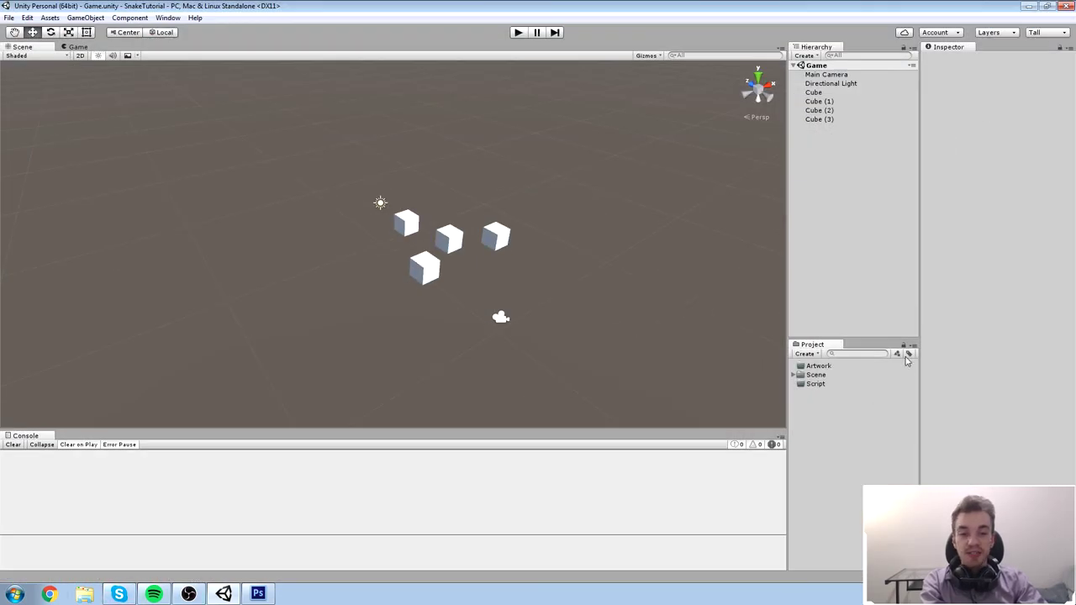
Close Unity and open the Assets folder of SnakeTutorial, under N3K and Unity, in Windows Explorer.
{"action": "left_click", "coordinate": [1066, 6]}
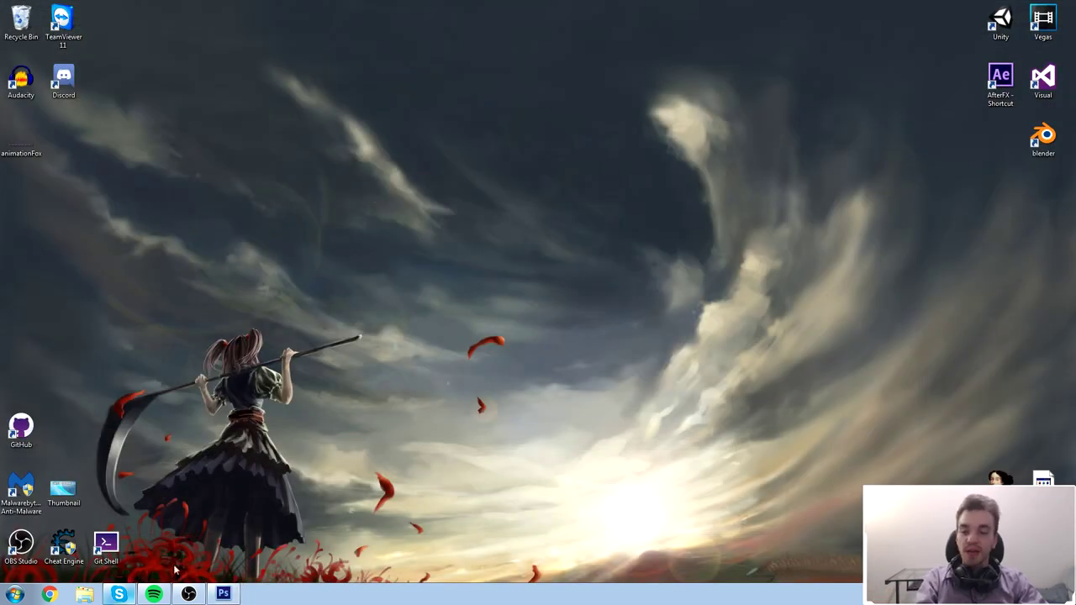
{"action": "left_click", "coordinate": [85, 594]}
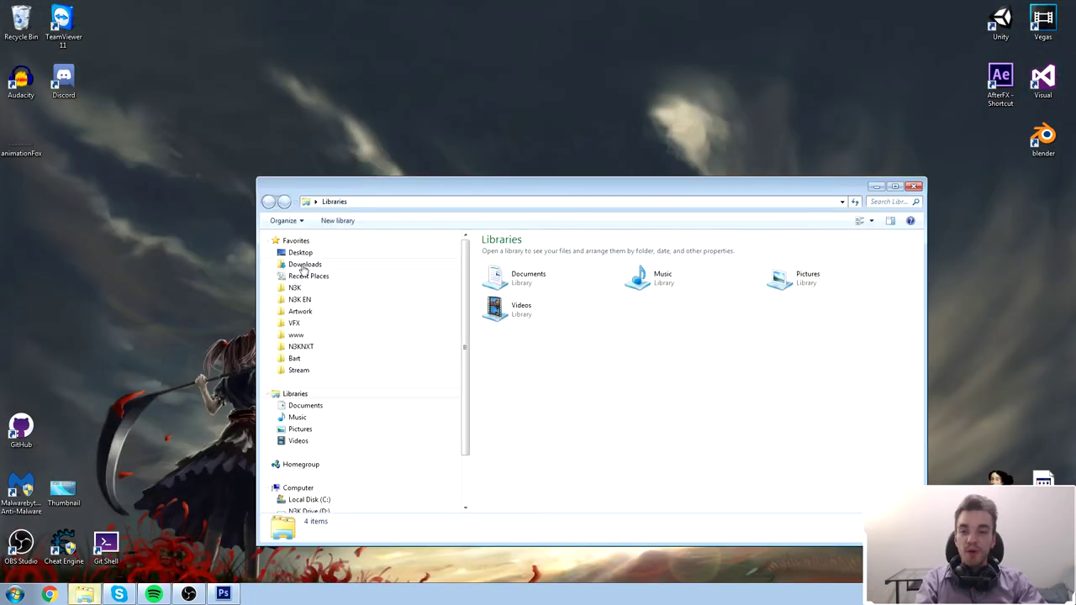
{"action": "left_click", "coordinate": [302, 288]}
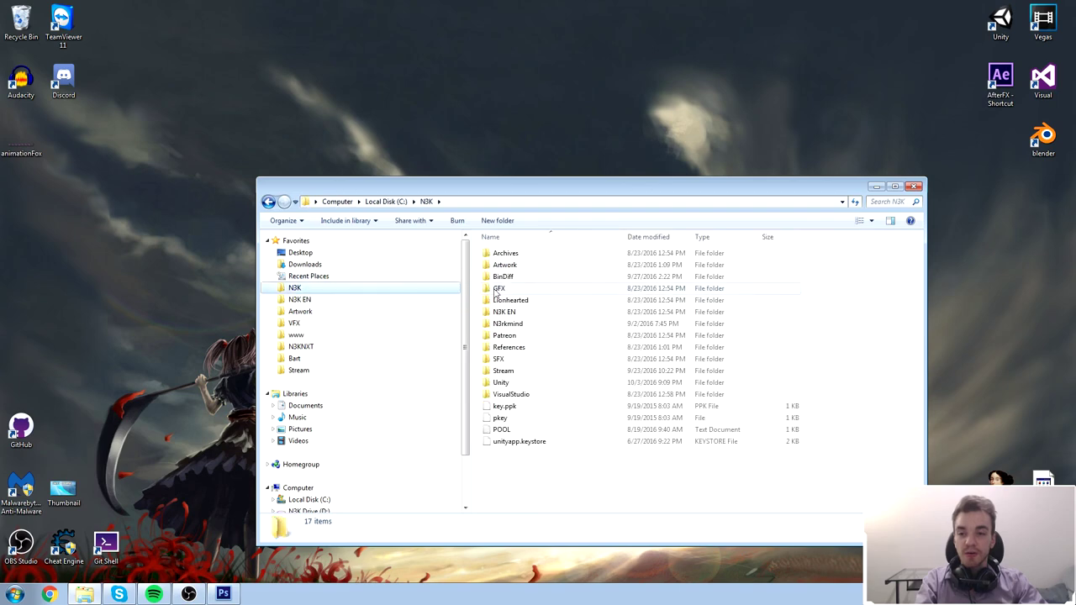
{"action": "double_click", "coordinate": [520, 383]}
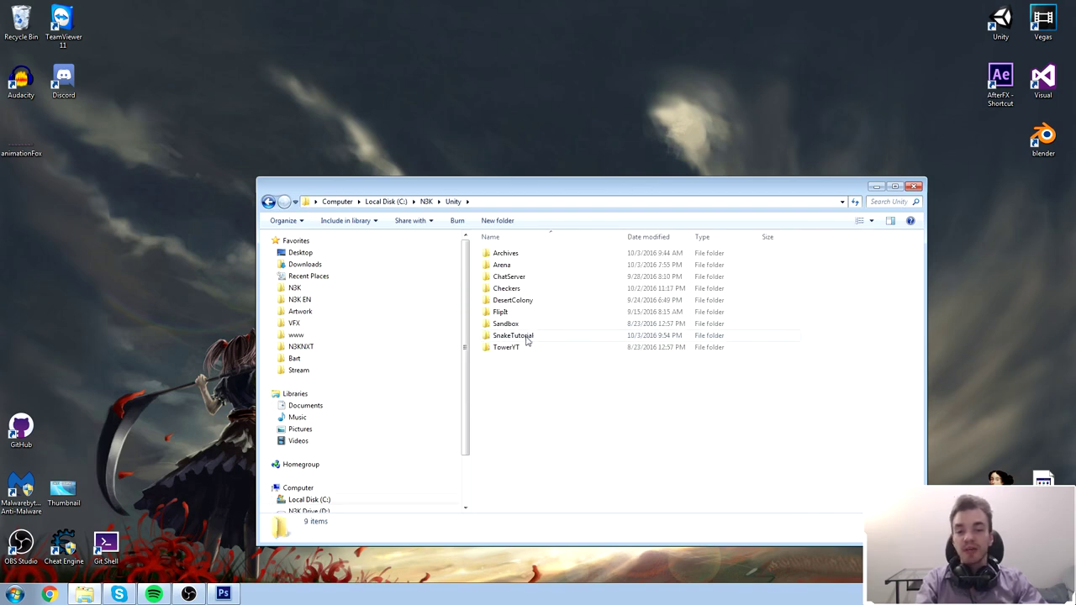
{"action": "double_click", "coordinate": [514, 335]}
{"action": "double_click", "coordinate": [508, 253]}
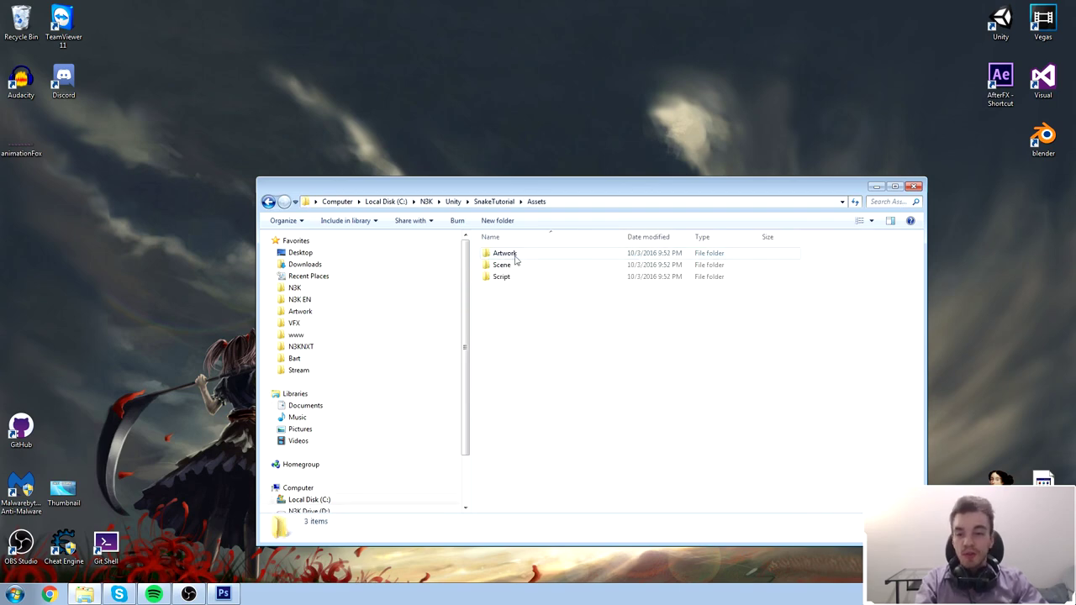
Move animationFox from the desktop into the SnakeTutorial Assets folder, and return to the parent Unity folder.
{"action": "left_click_drag", "start_coordinate": [560, 185], "coordinate": [566, 101]}
{"action": "left_click_drag", "start_coordinate": [36, 139], "coordinate": [610, 243]}
{"action": "key", "text": "BackSpace"}
{"action": "key", "text": "BackSpace"}
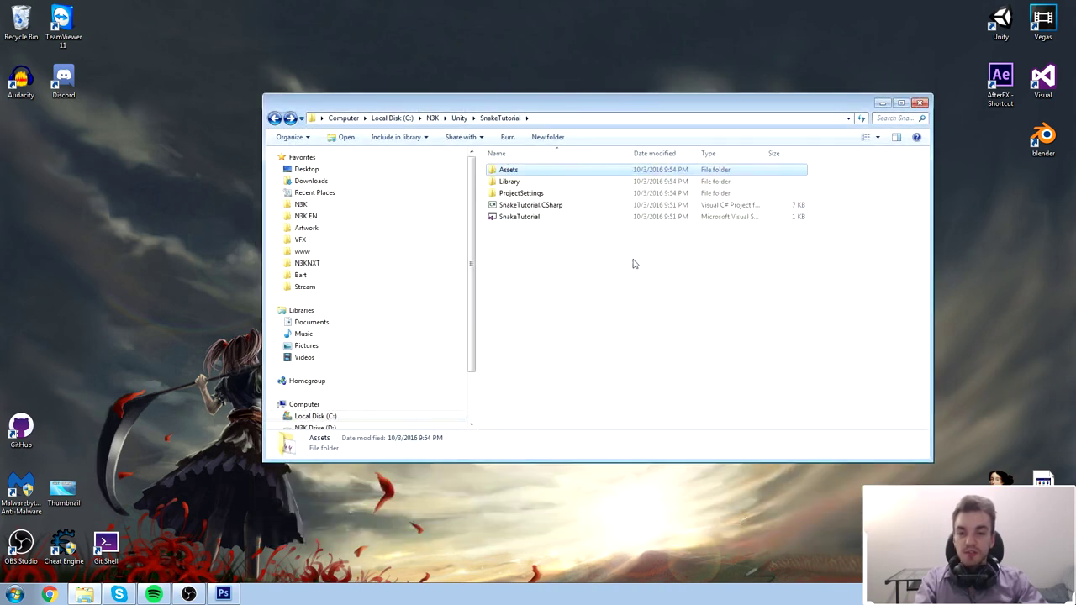
Close Explorer, reopen the SnakeTutorial project in Unity, and inspect the import settings of animationFox.
{"action": "double_click", "coordinate": [1000, 21]}
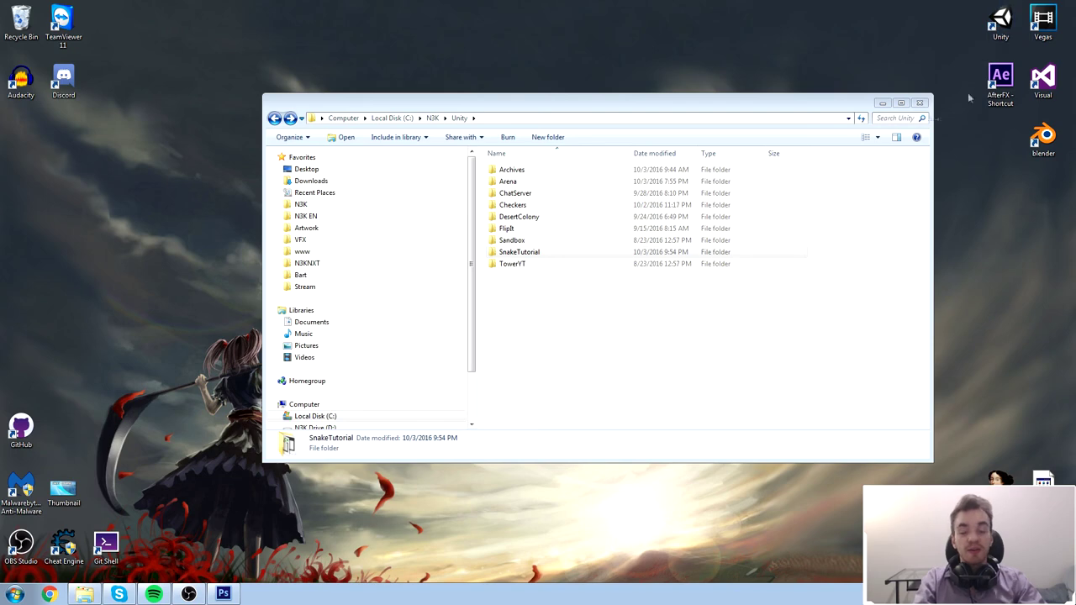
{"action": "left_click", "coordinate": [919, 103]}
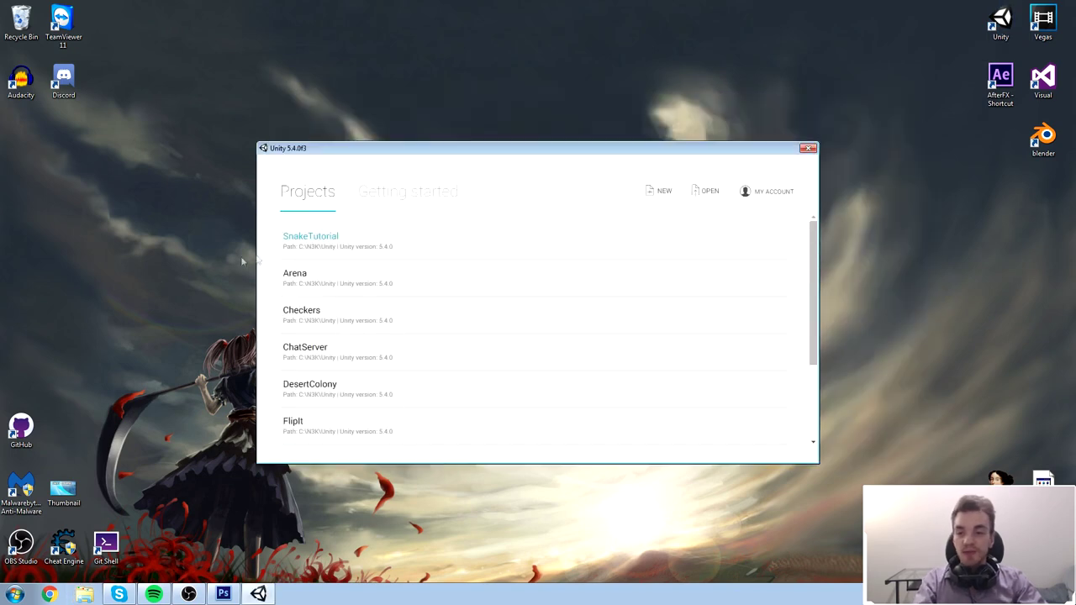
{"action": "left_click", "coordinate": [314, 240]}
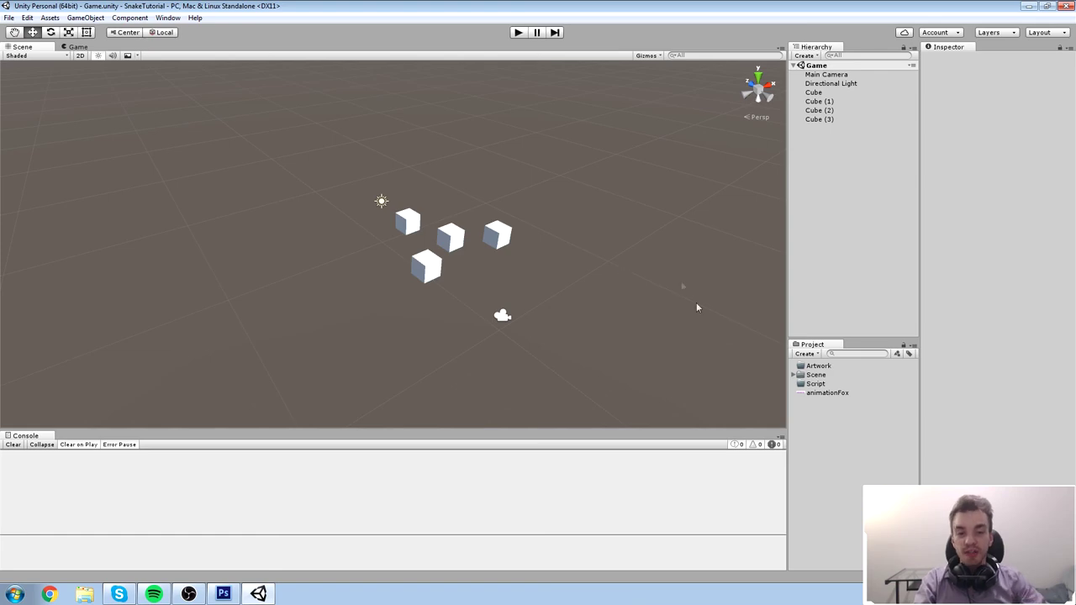
{"action": "left_click", "coordinate": [825, 395]}
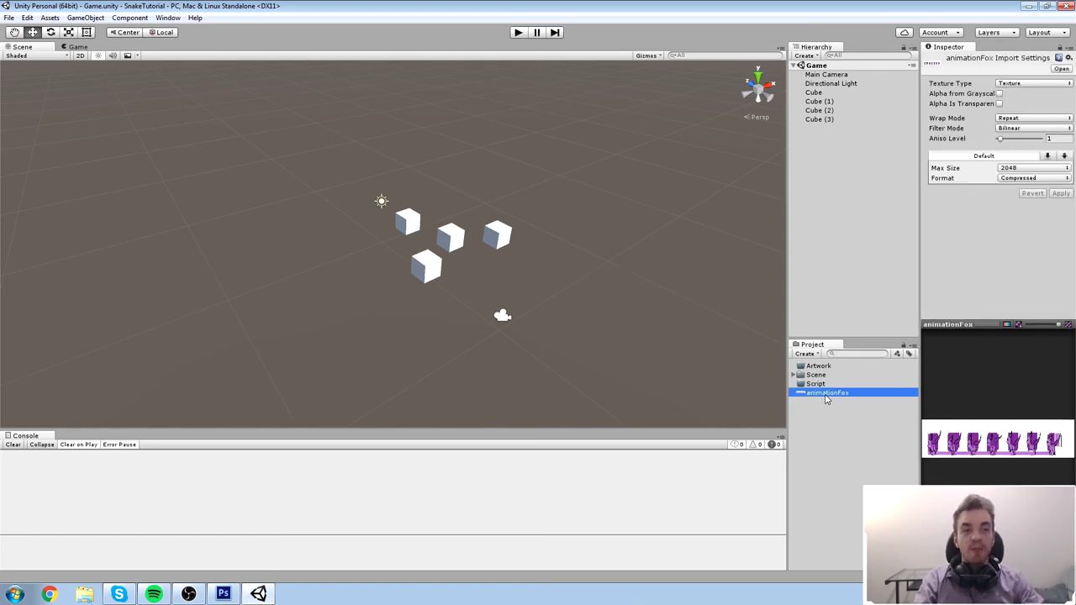
{"action": "left_click", "coordinate": [828, 484]}
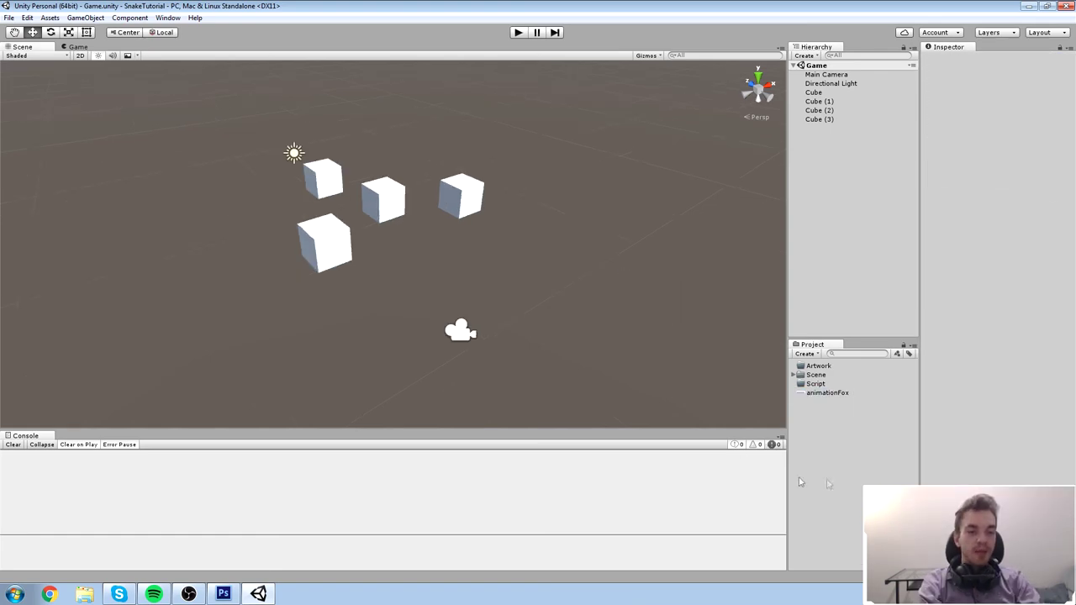
Delete the animationFox asset from the SnakeTutorial project.
{"action": "left_click", "coordinate": [825, 394]}
{"action": "key", "text": "Delete"}
{"action": "key", "text": "Return"}
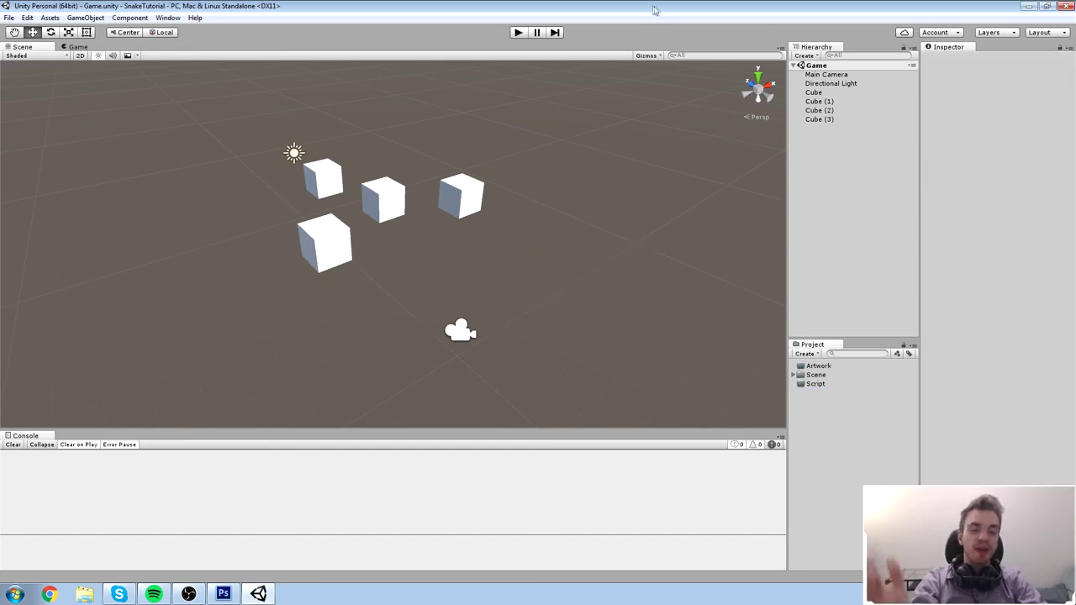
Uncover the desktop icons beside Unity and rename the wooden crate image as BoxTexture.
{"action": "left_click_drag", "start_coordinate": [655, 10], "coordinate": [724, 21]}
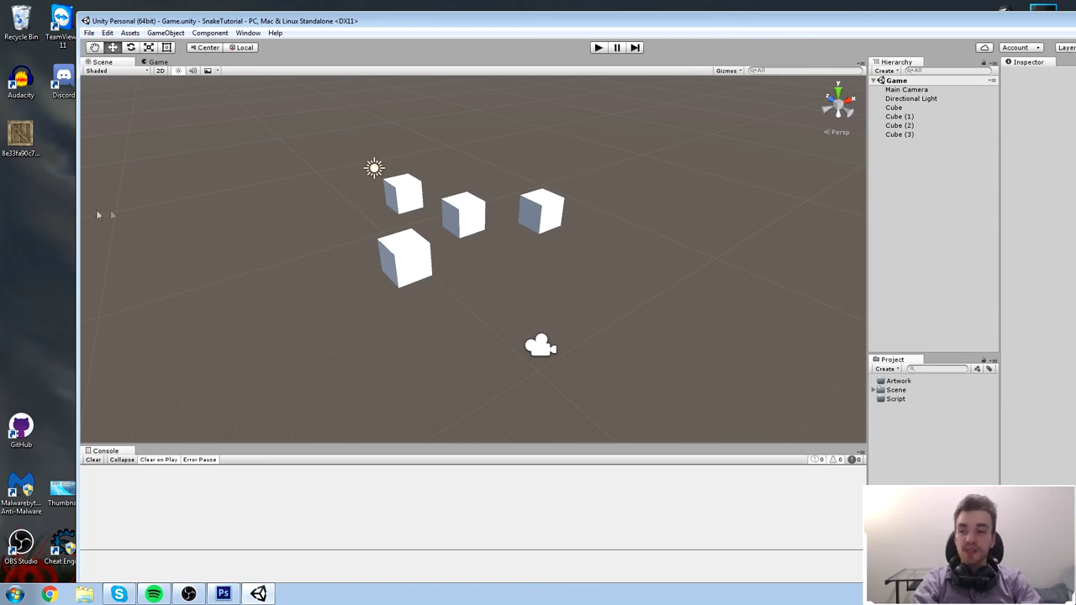
{"action": "left_click", "coordinate": [38, 141]}
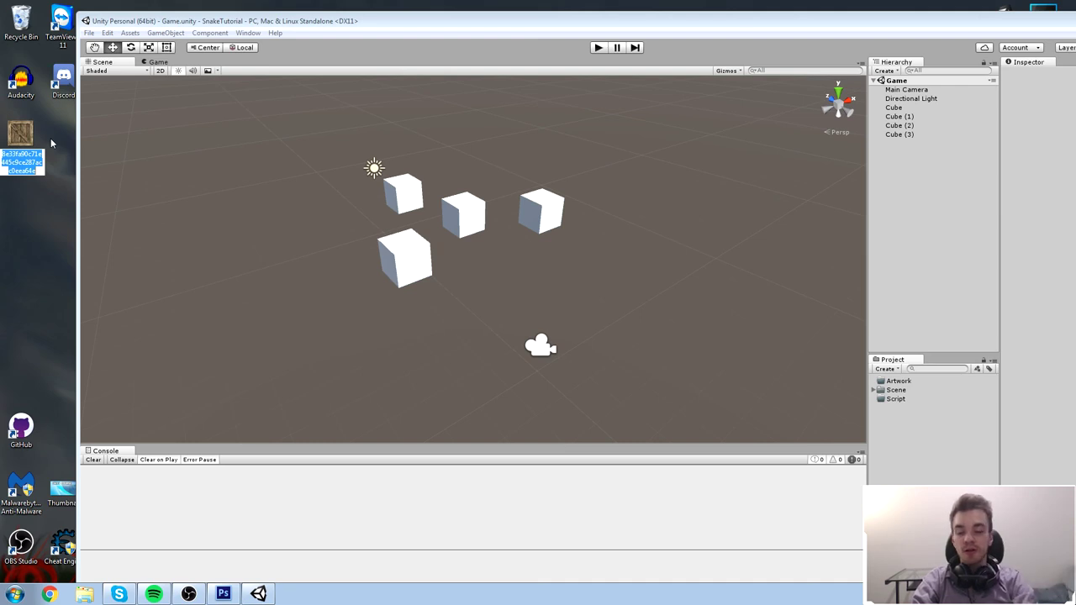
{"action": "type", "text": "Box"}
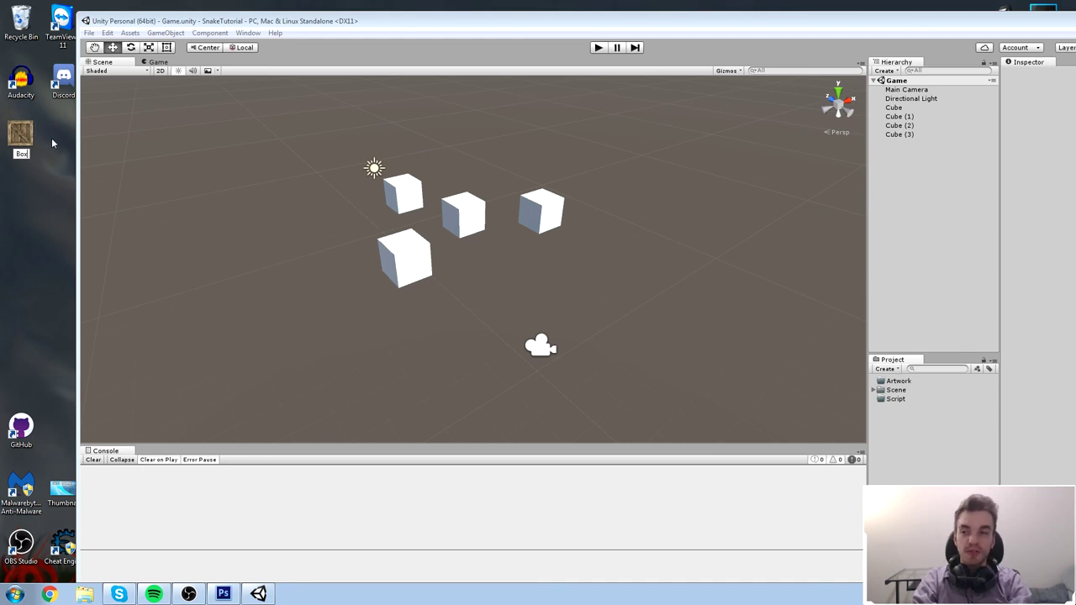
{"action": "type", "text": "Texture"}
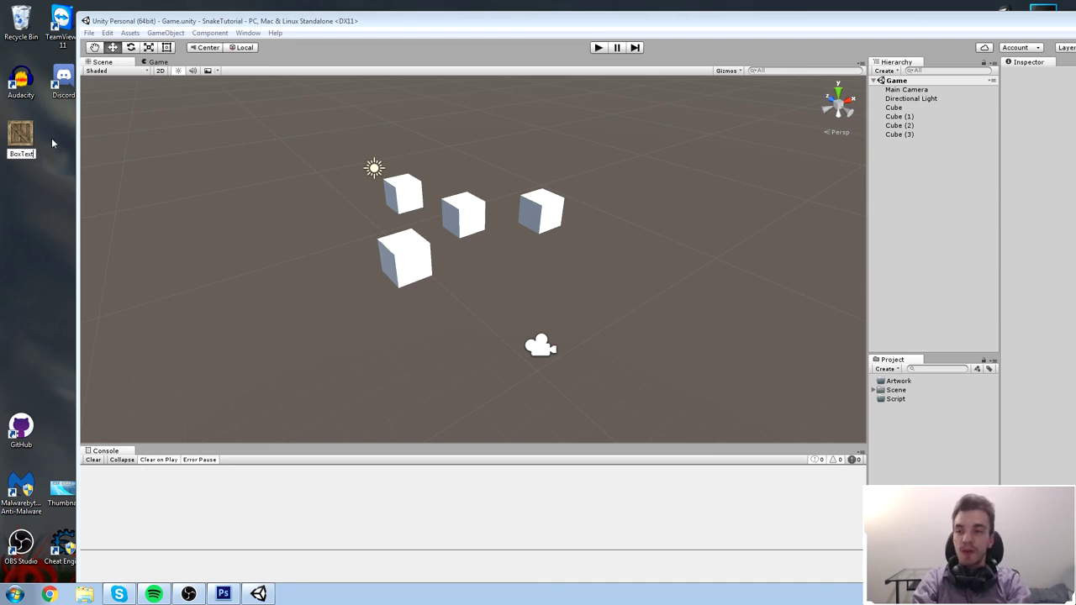
{"action": "key", "text": "Return"}
Import BoxTexture from the desktop into the project's Assets and maximize Unity again.
{"action": "left_click_drag", "start_coordinate": [57, 155], "coordinate": [923, 413]}
{"action": "left_click_drag", "start_coordinate": [743, 25], "coordinate": [694, 2]}
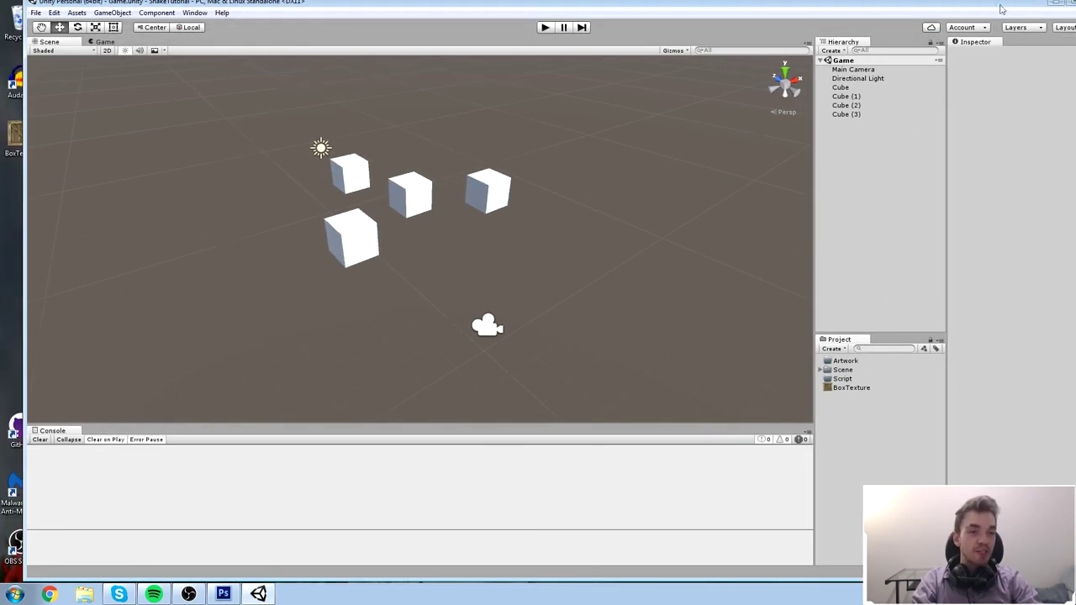
{"action": "left_click_drag", "start_coordinate": [1005, 13], "coordinate": [922, 27]}
{"action": "double_click", "coordinate": [922, 27]}
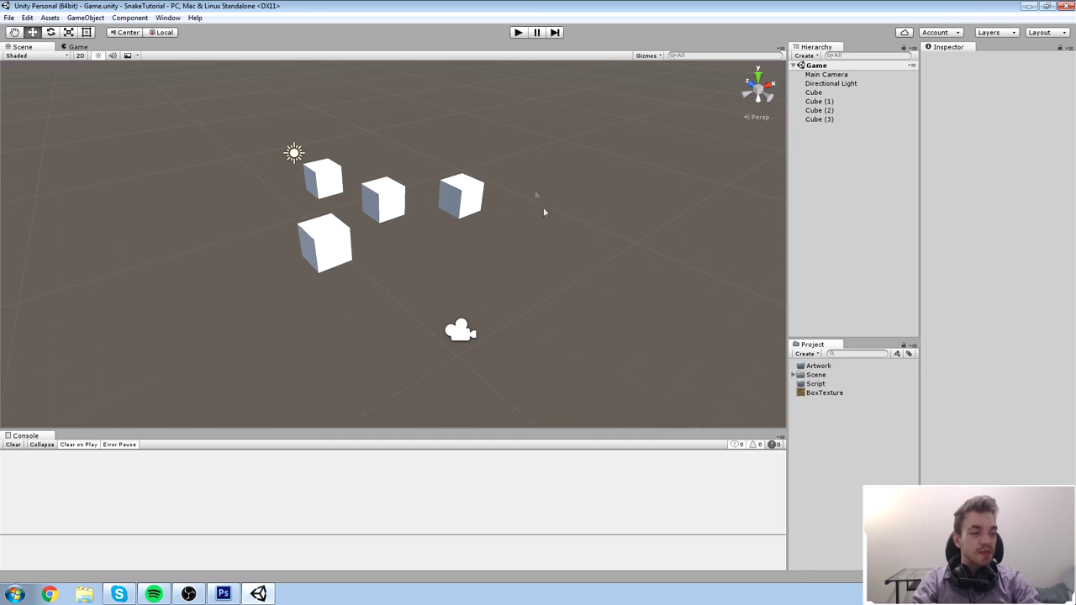
Inspect the import settings of BoxTexture and apply the texture to Cube (1) in the scene.
{"action": "left_click", "coordinate": [825, 393]}
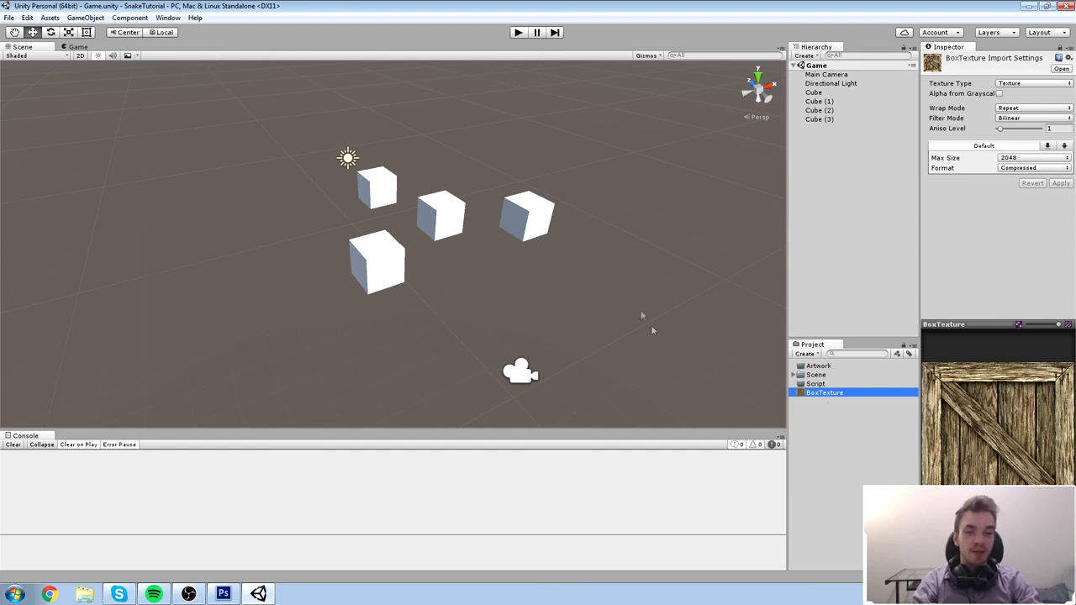
{"action": "scroll", "coordinate": [652, 238], "scroll_direction": "up", "scroll_amount": 3}
{"action": "middle_click_drag", "start_coordinate": [651, 238], "coordinate": [651, 238]}
{"action": "scroll", "coordinate": [651, 237], "scroll_direction": "up", "scroll_amount": 5}
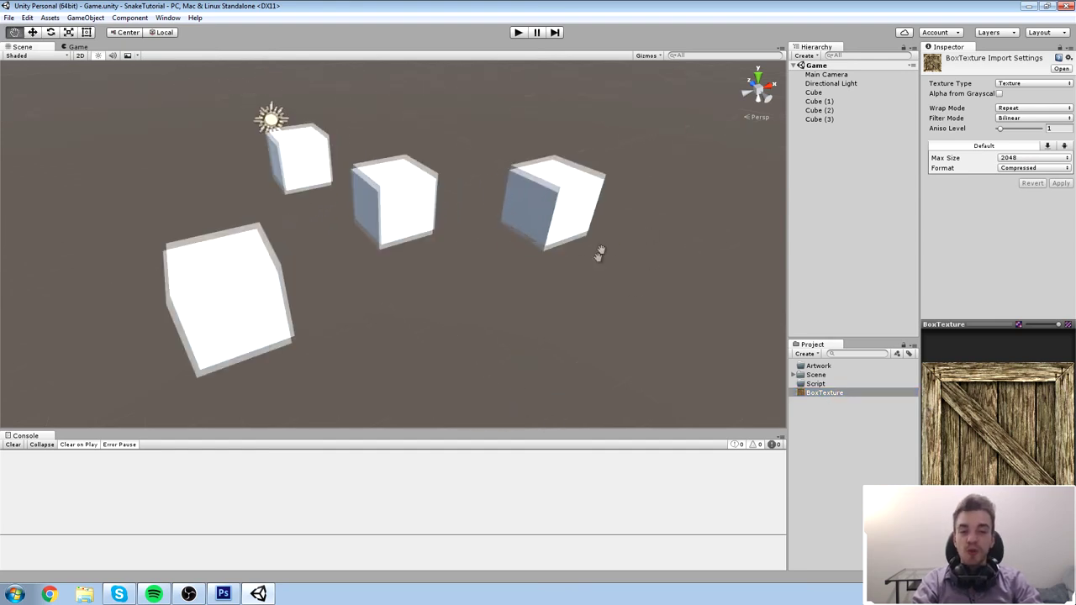
{"action": "left_click_drag", "start_coordinate": [820, 392], "coordinate": [569, 213]}
{"action": "middle_click_drag", "start_coordinate": [568, 213], "coordinate": [555, 213]}
{"action": "scroll", "coordinate": [607, 216], "scroll_direction": "up", "scroll_amount": 2}
{"action": "middle_click_drag", "start_coordinate": [622, 218], "coordinate": [398, 224]}
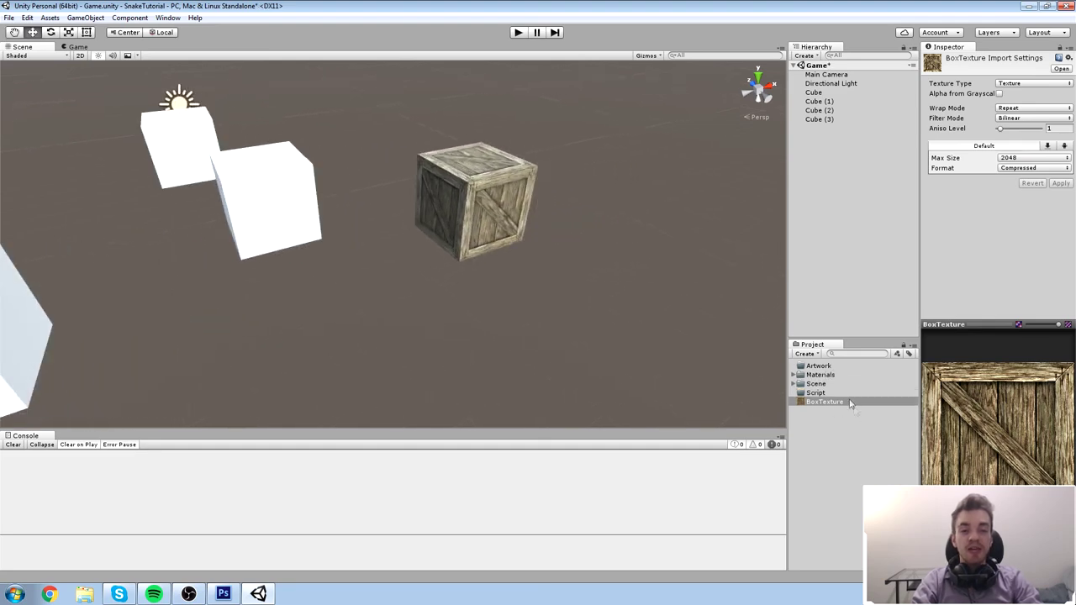
Select the textured crate cube in the scene and examine its surface and components.
{"action": "left_click", "coordinate": [831, 378]}
{"action": "left_click", "coordinate": [497, 185]}
{"action": "scroll", "coordinate": [500, 185], "scroll_direction": "up", "scroll_amount": 4}
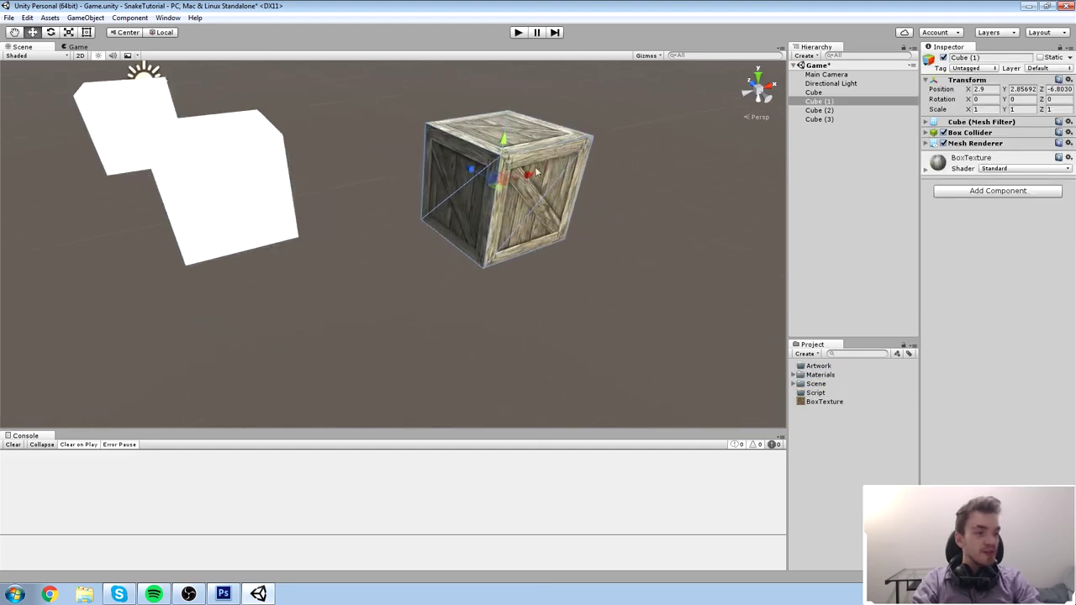
{"action": "scroll", "coordinate": [589, 202], "scroll_direction": "up", "scroll_amount": 3}
{"action": "scroll", "coordinate": [566, 277], "scroll_direction": "down", "scroll_amount": 5}
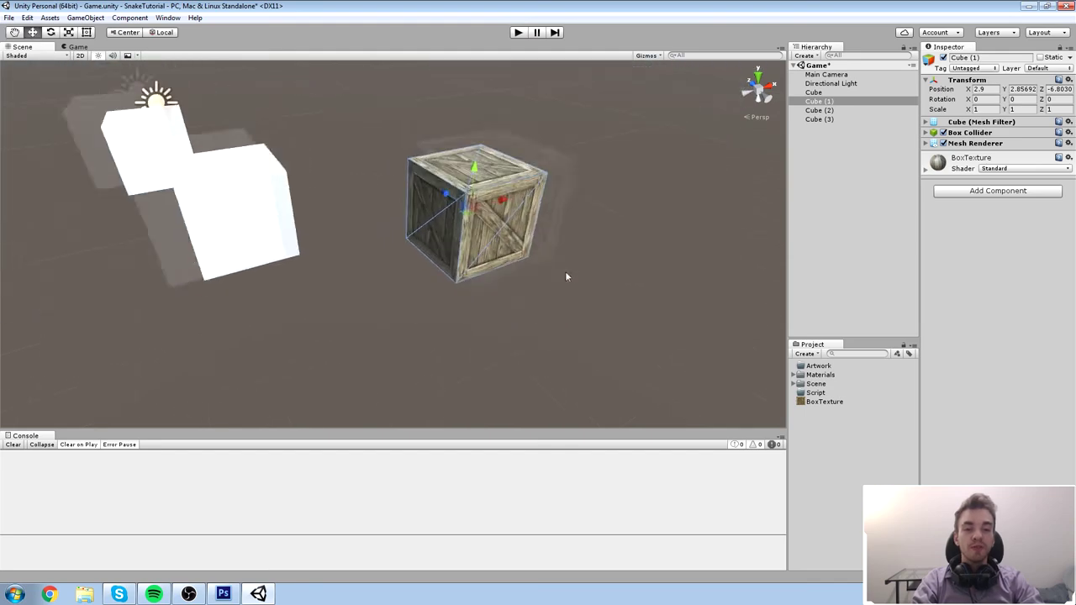
Expand the Materials folder and show all settings of the BoxTexture material in the Inspector.
{"action": "left_click", "coordinate": [820, 375]}
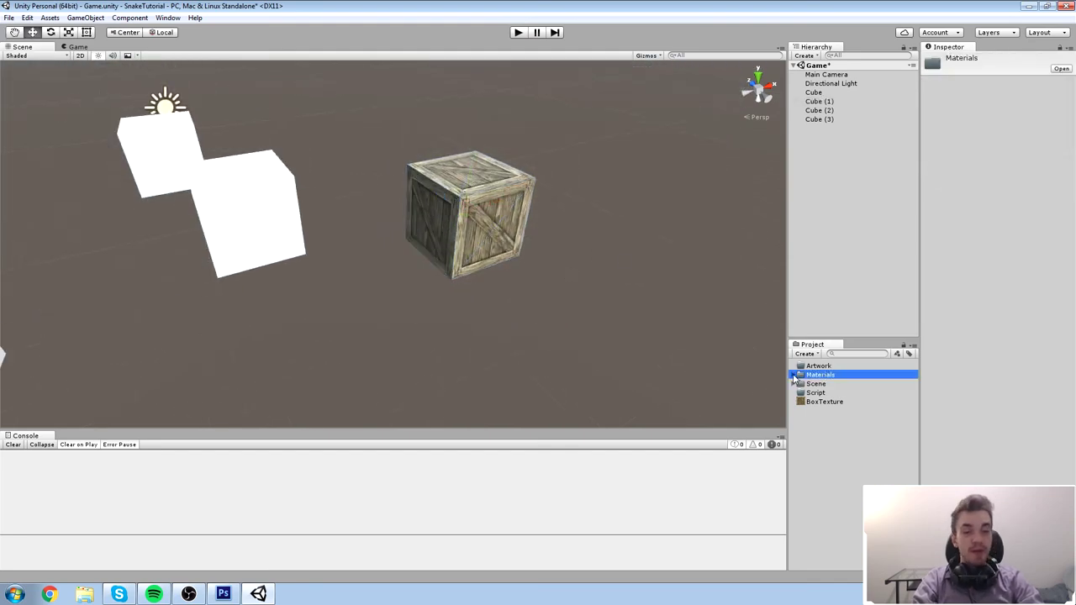
{"action": "left_click", "coordinate": [794, 375]}
{"action": "left_click", "coordinate": [846, 384]}
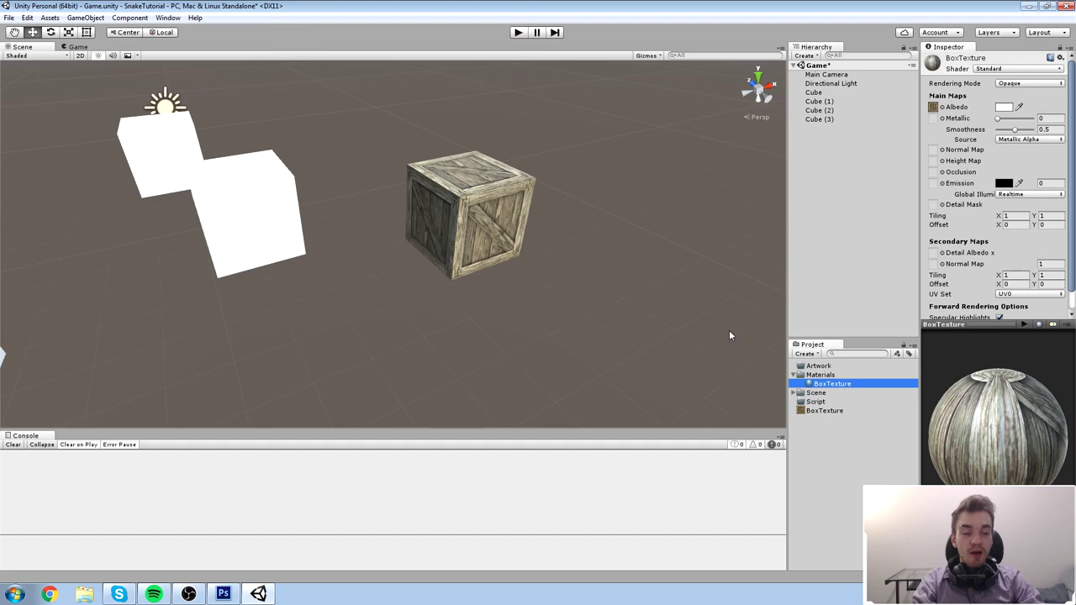
{"action": "left_click_drag", "start_coordinate": [968, 323], "coordinate": [971, 349]}
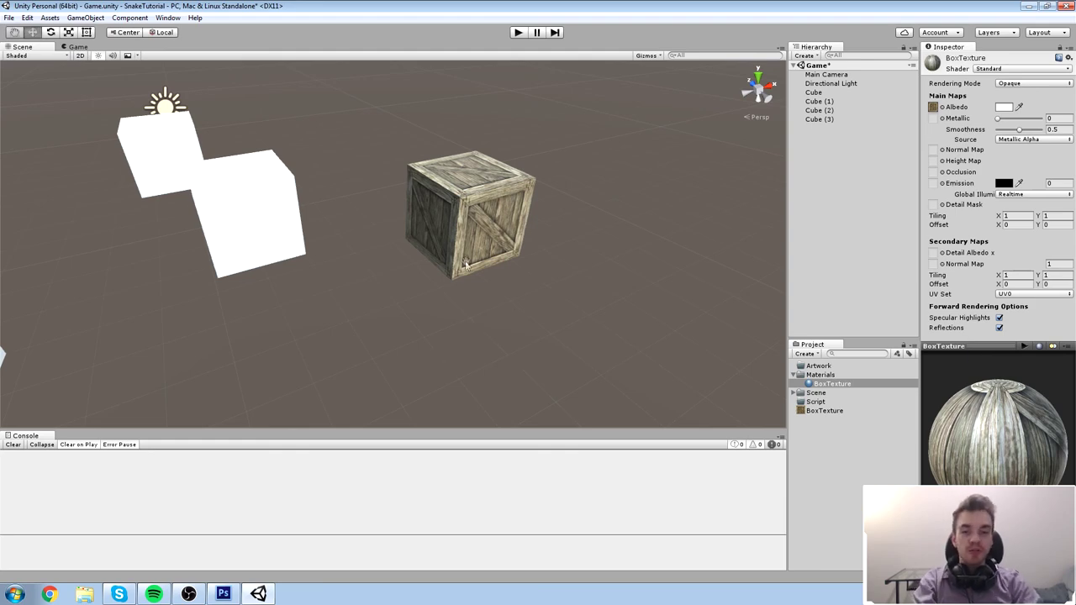
Try the other available textures as the BoxTexture material's Albedo map and return it to BoxTexture.
{"action": "scroll", "coordinate": [454, 265], "scroll_direction": "up", "scroll_amount": 3}
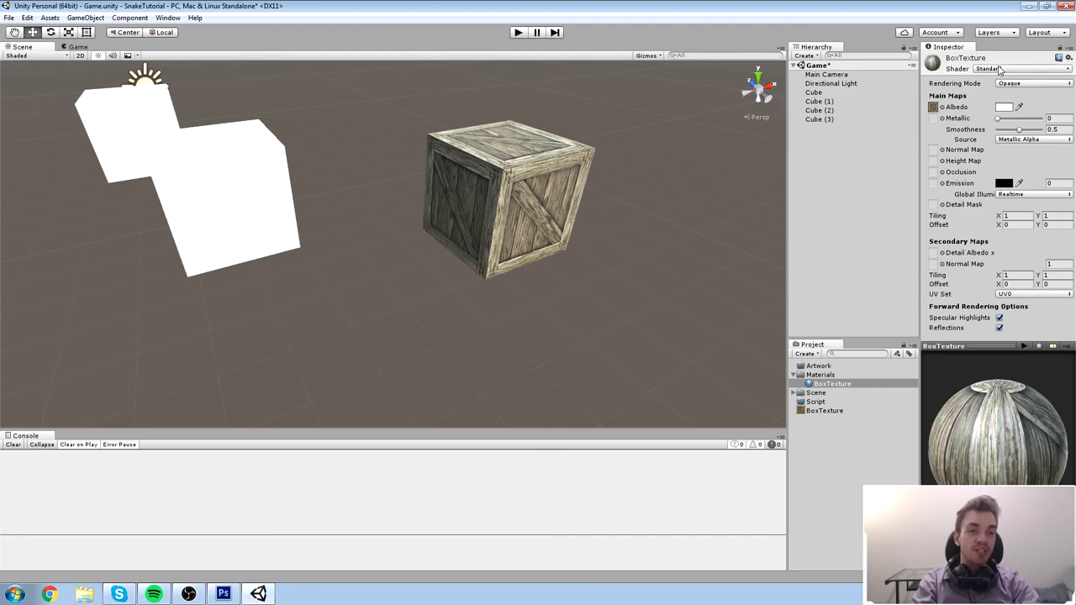
{"action": "left_click", "coordinate": [941, 107]}
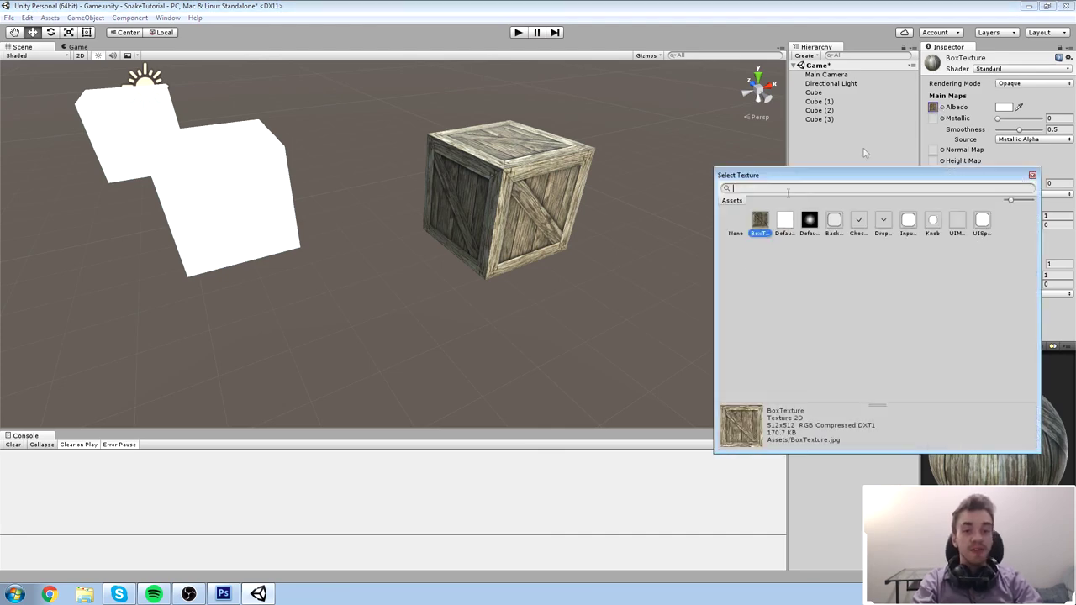
{"action": "key", "text": "Right"}
{"action": "key", "text": "Right"}
{"action": "key", "text": "Right"}
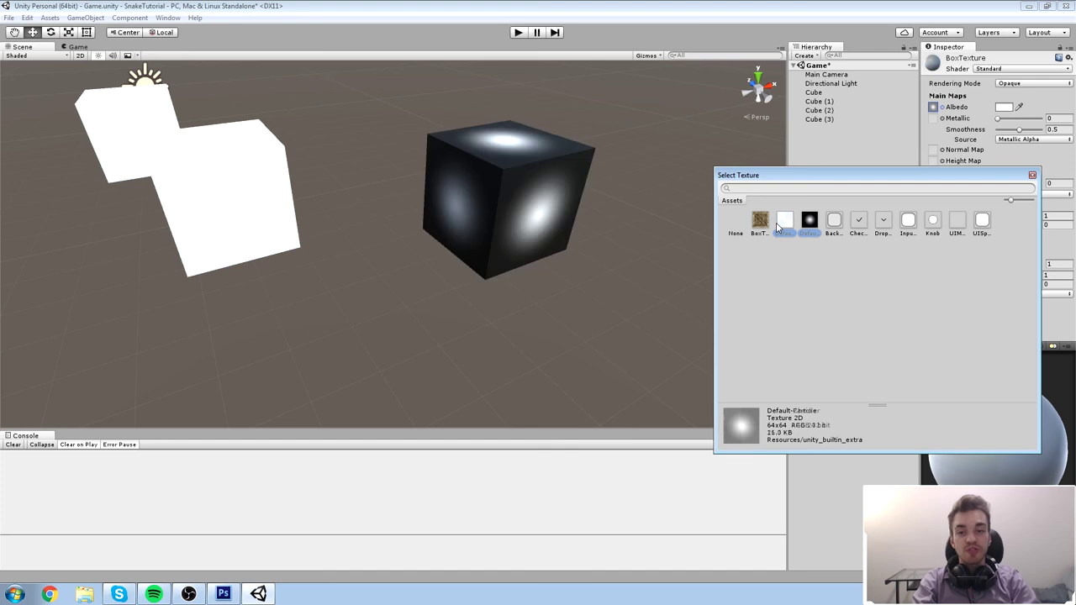
{"action": "key", "text": "Right"}
{"action": "key", "text": "Right"}
{"action": "key", "text": "Right"}
{"action": "key", "text": "Right"}
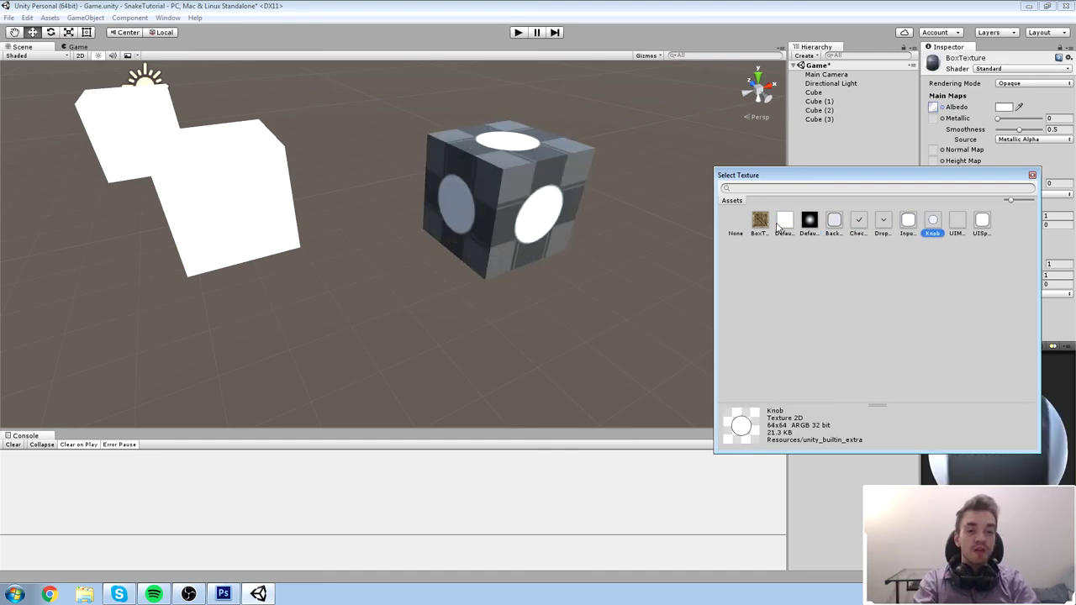
{"action": "key", "text": "Left"}
{"action": "key", "text": "Left"}
{"action": "key", "text": "Left"}
{"action": "key", "text": "Left"}
{"action": "key", "text": "Left"}
{"action": "key", "text": "Left"}
{"action": "key", "text": "Left"}
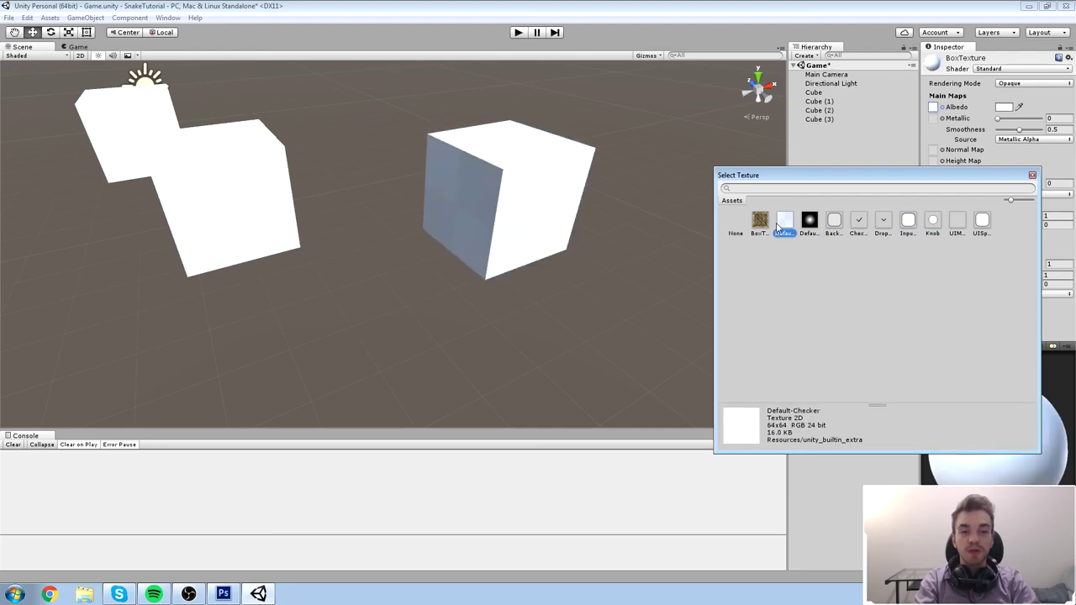
{"action": "left_click", "coordinate": [1033, 174]}
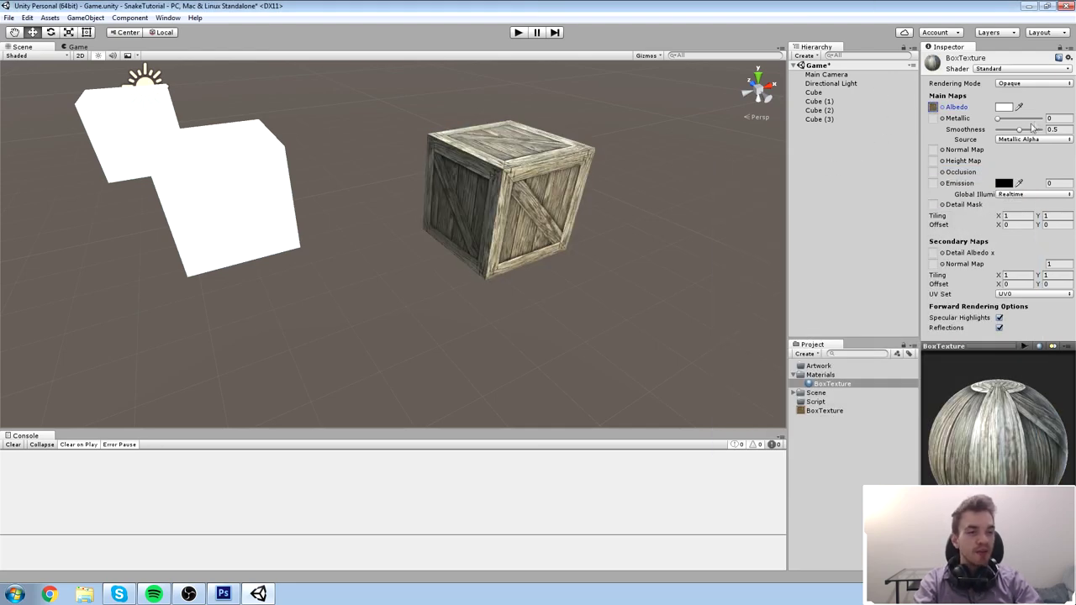
Try the Metallic slider on the BoxTexture material, set Smoothness to 0.15, and view the available shaders.
{"action": "mouse_move", "coordinate": [999, 119]}
{"action": "left_mouse_down"}
{"action": "mouse_move", "coordinate": [1044, 119]}
{"action": "mouse_move", "coordinate": [1042, 130]}
{"action": "mouse_move", "coordinate": [1009, 131]}
{"action": "left_mouse_up"}
{"action": "left_click_drag", "start_coordinate": [1040, 118], "coordinate": [1003, 130]}
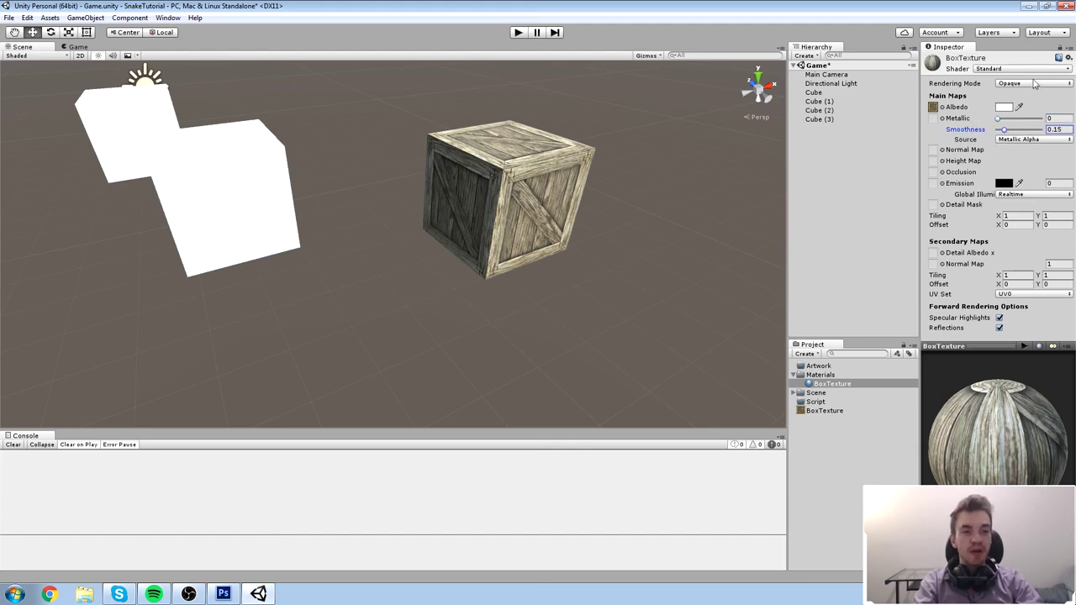
{"action": "left_click", "coordinate": [1009, 70]}
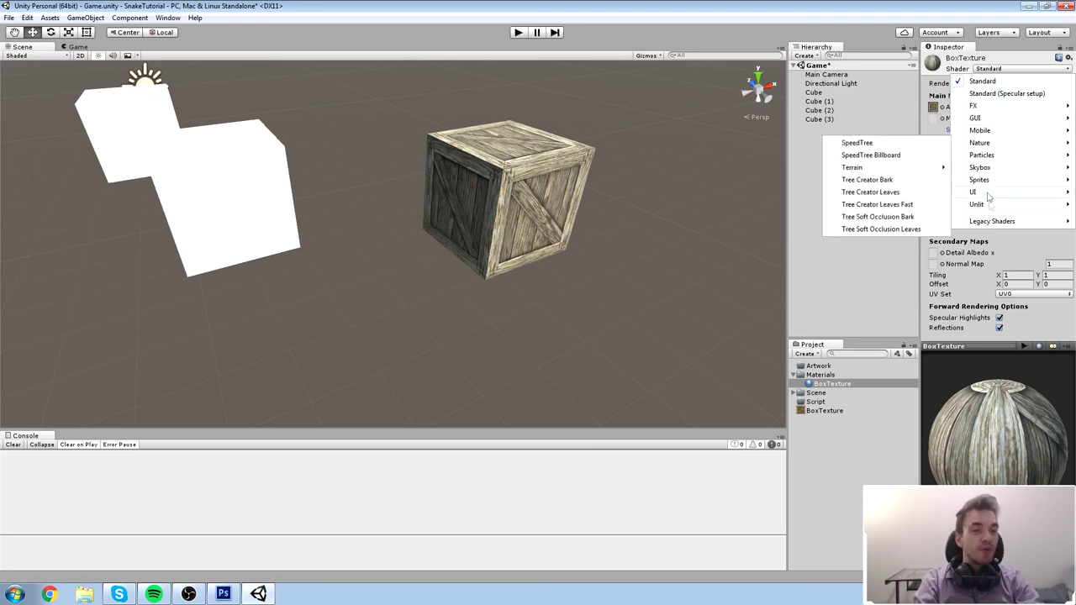
{"action": "left_click", "coordinate": [639, 236]}
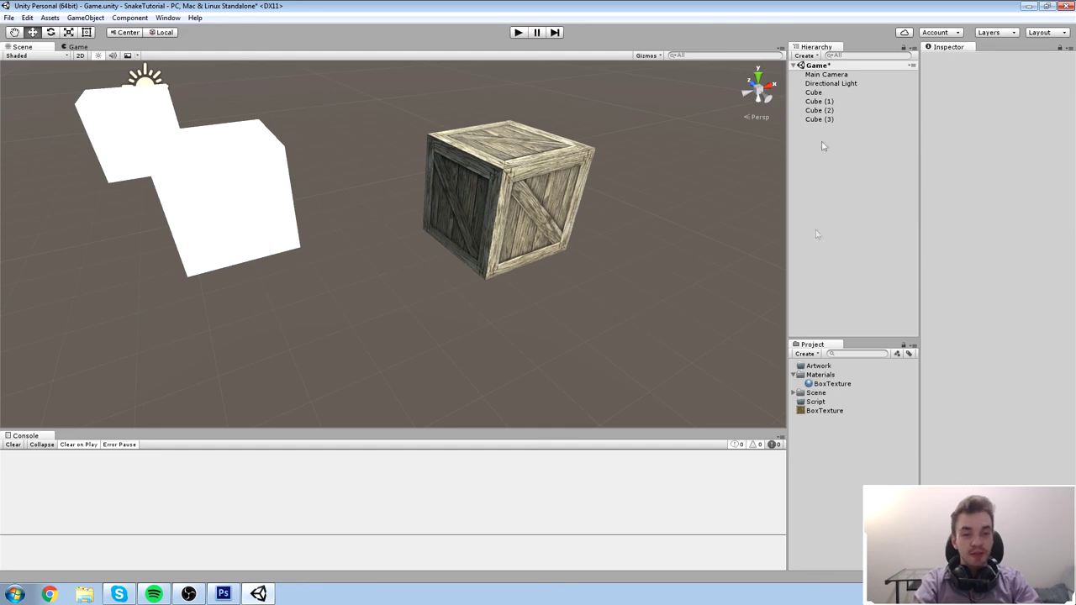
Apply the BoxTexture material to the three remaining white cubes and check the material on Cube (2).
{"action": "left_click", "coordinate": [834, 384]}
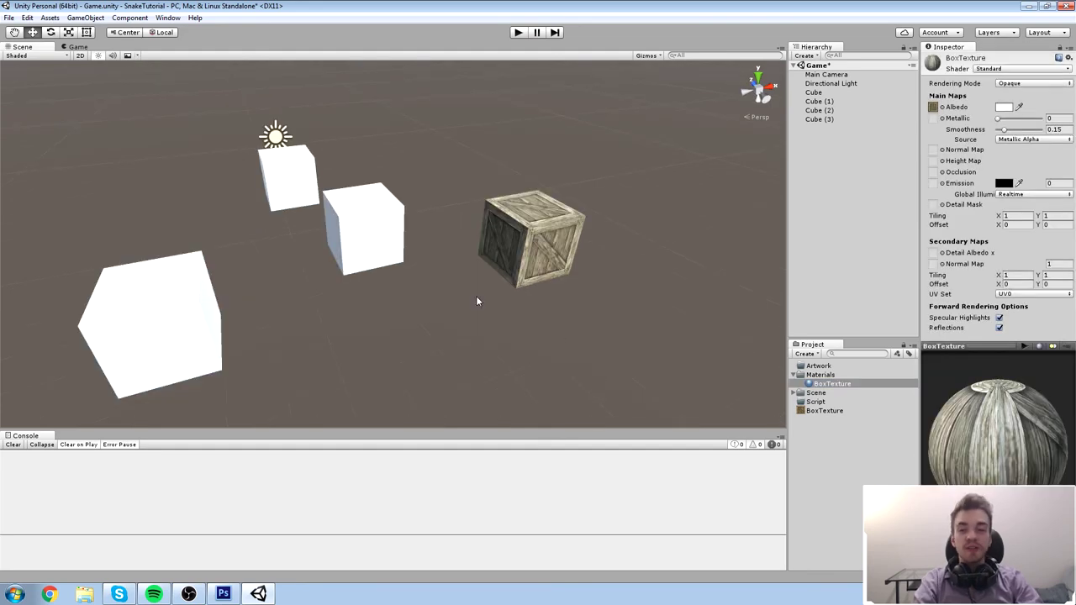
{"action": "middle_click_drag", "start_coordinate": [476, 297], "coordinate": [504, 290]}
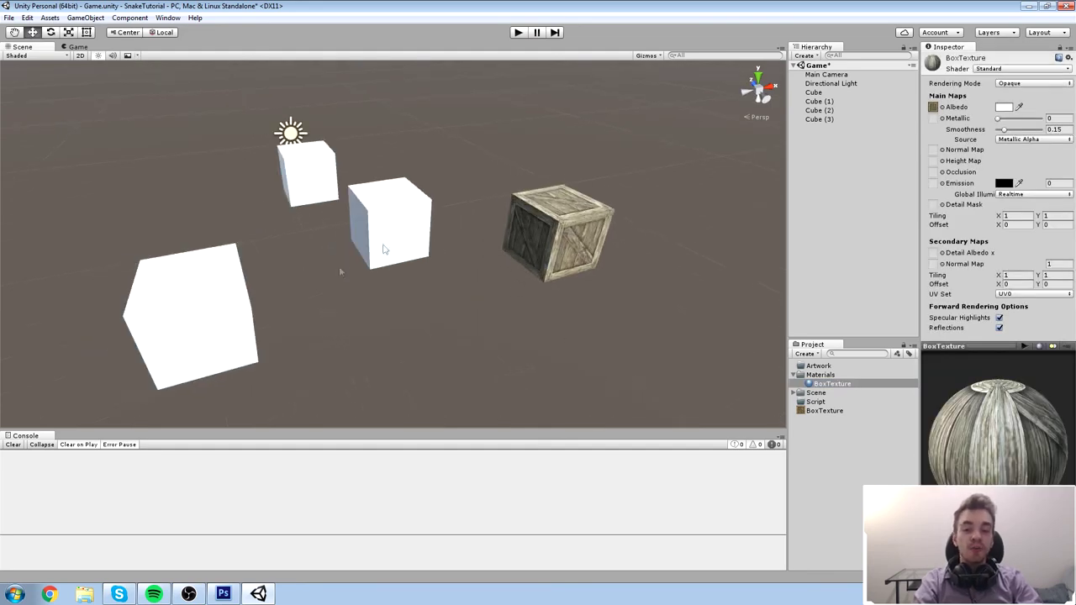
{"action": "left_click_drag", "start_coordinate": [832, 384], "coordinate": [389, 223]}
{"action": "left_click_drag", "start_coordinate": [832, 384], "coordinate": [307, 172]}
{"action": "left_click_drag", "start_coordinate": [828, 386], "coordinate": [210, 302]}
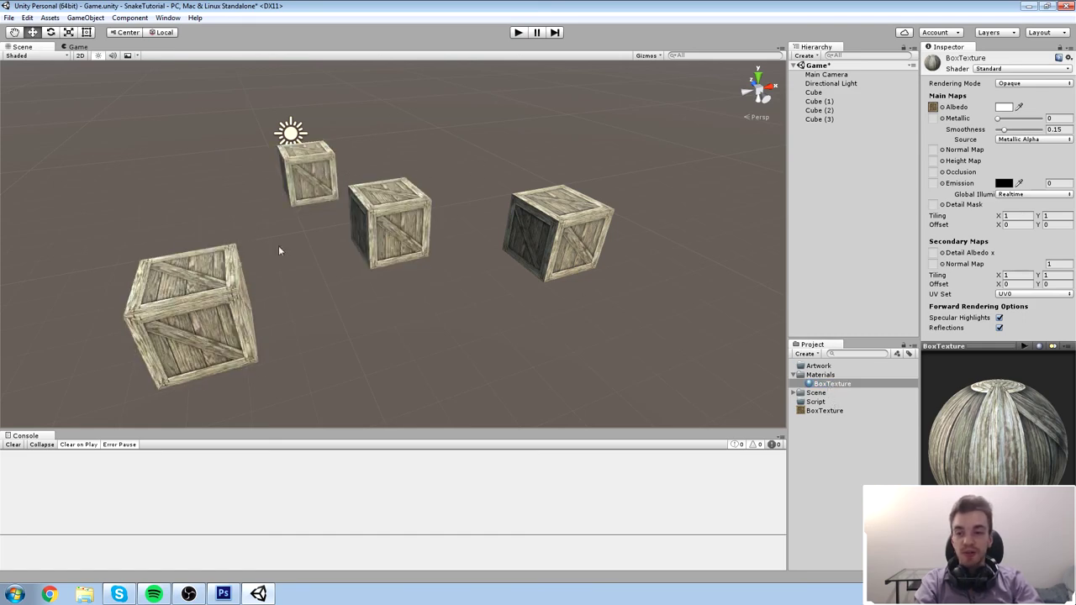
{"action": "left_click", "coordinate": [414, 235]}
{"action": "middle_click_drag", "start_coordinate": [429, 236], "coordinate": [504, 251]}
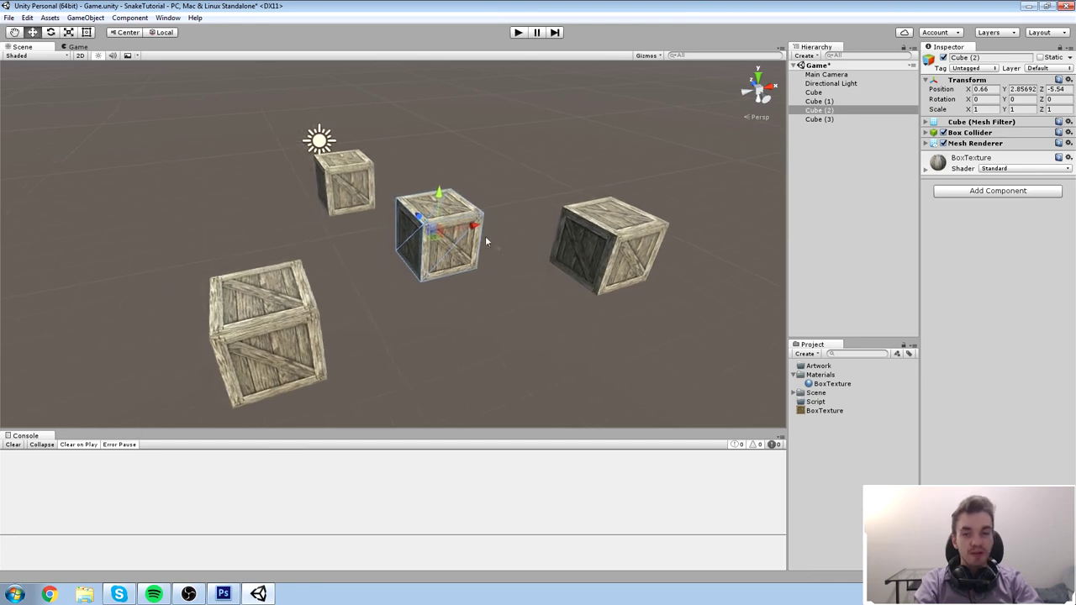
{"action": "left_click", "coordinate": [820, 469]}
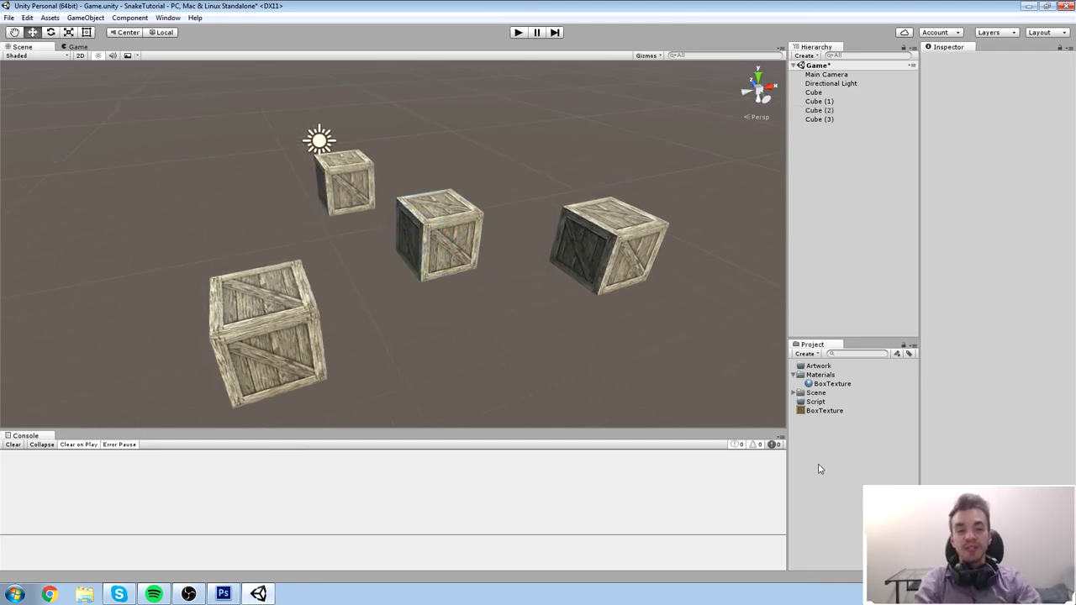
Move the BoxTexture image and the Materials folder into the Artwork folder and save the scene.
{"action": "left_click_drag", "start_coordinate": [830, 412], "coordinate": [807, 368]}
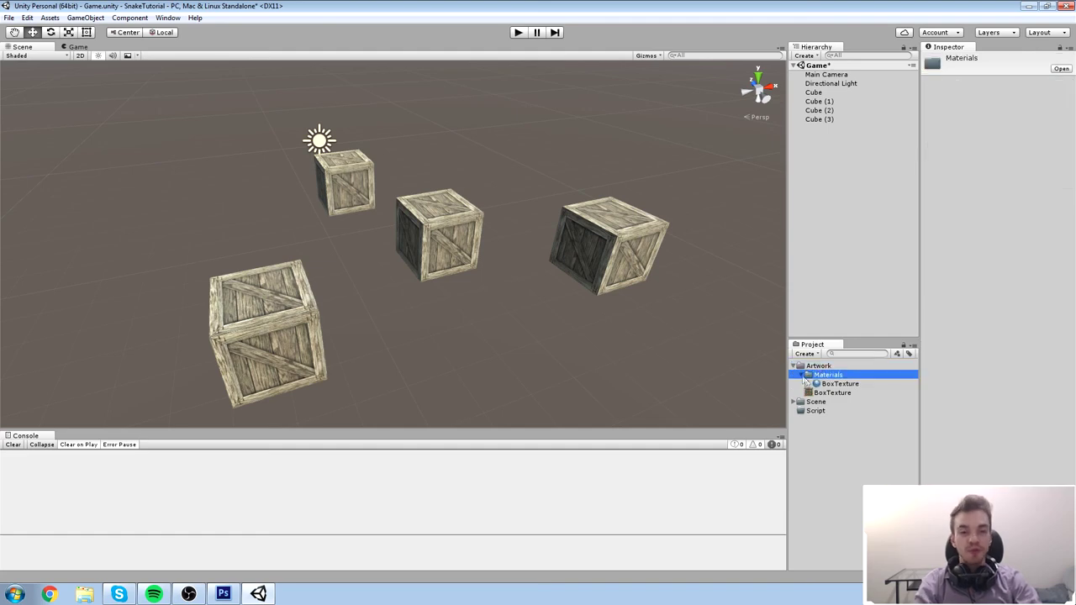
{"action": "left_click", "coordinate": [793, 366]}
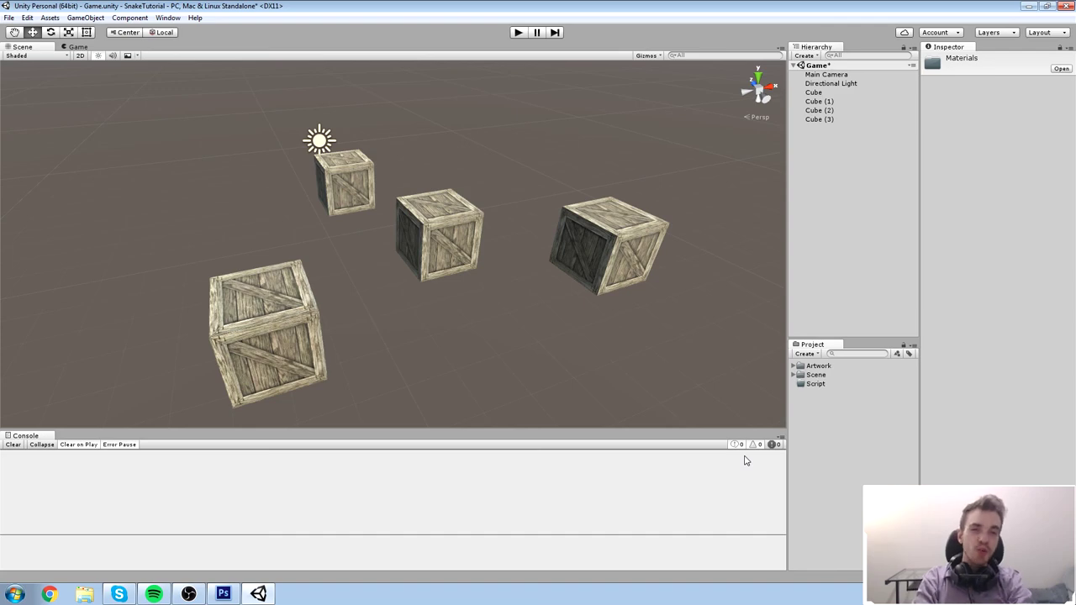
{"action": "key", "text": "ctrl+s"}
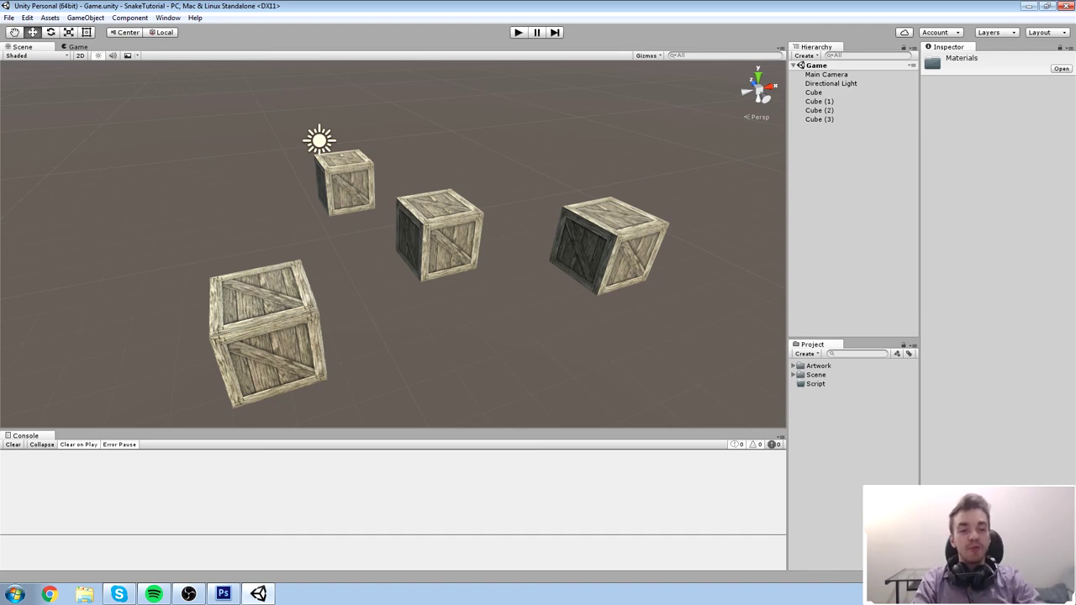
Delete the BoxTexture material and its Materials folder from the Artwork folder.
{"action": "left_click", "coordinate": [794, 365]}
{"action": "left_click", "coordinate": [839, 384]}
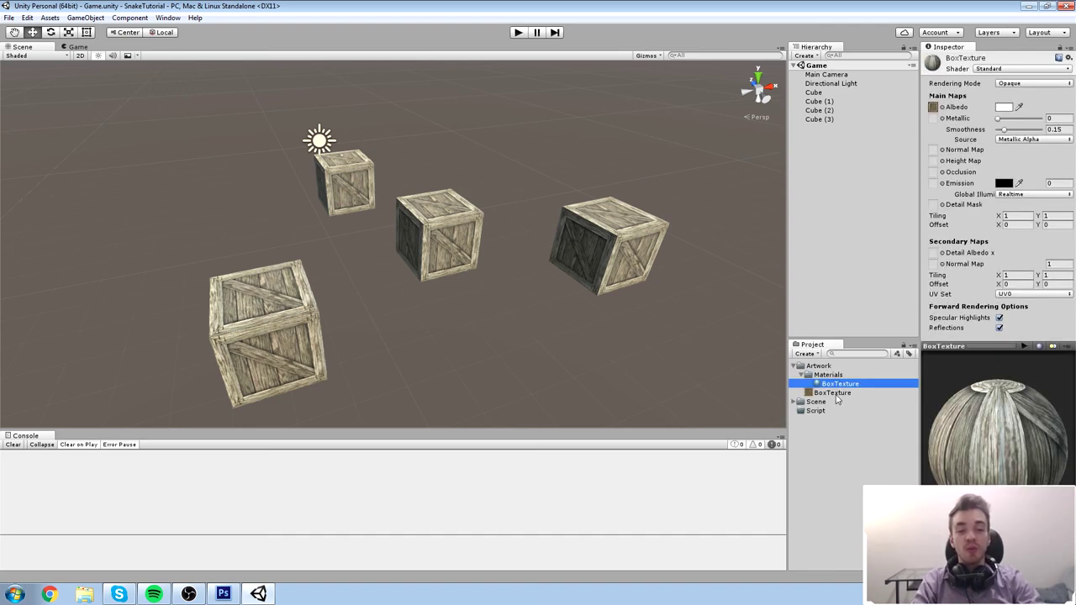
{"action": "key", "text": "Delete"}
{"action": "key", "text": "Return"}
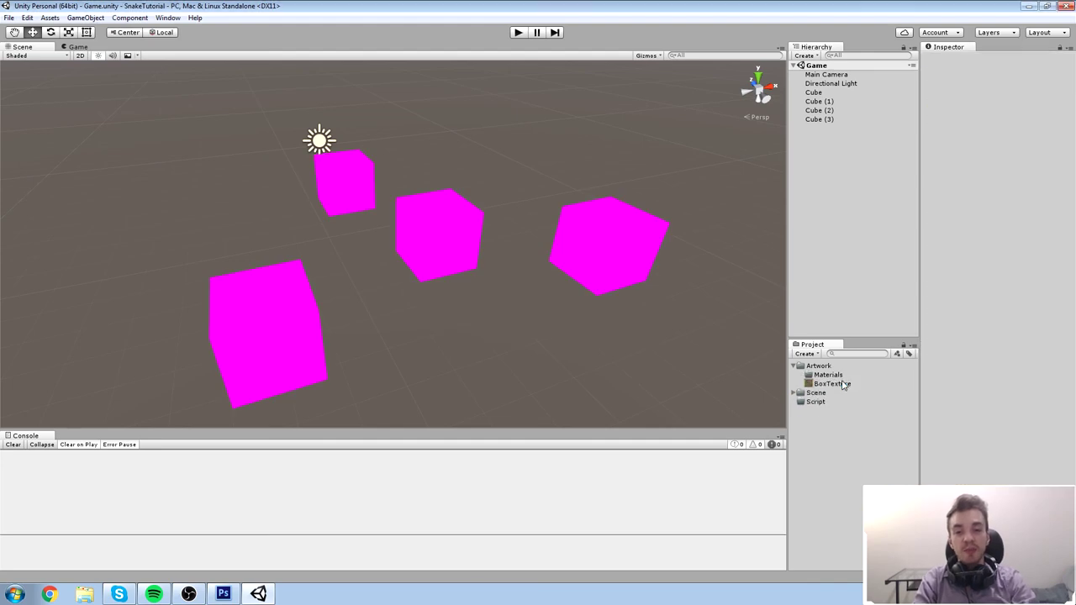
{"action": "left_click_drag", "start_coordinate": [489, 263], "coordinate": [409, 225], "text": "alt"}
{"action": "left_click", "coordinate": [592, 269]}
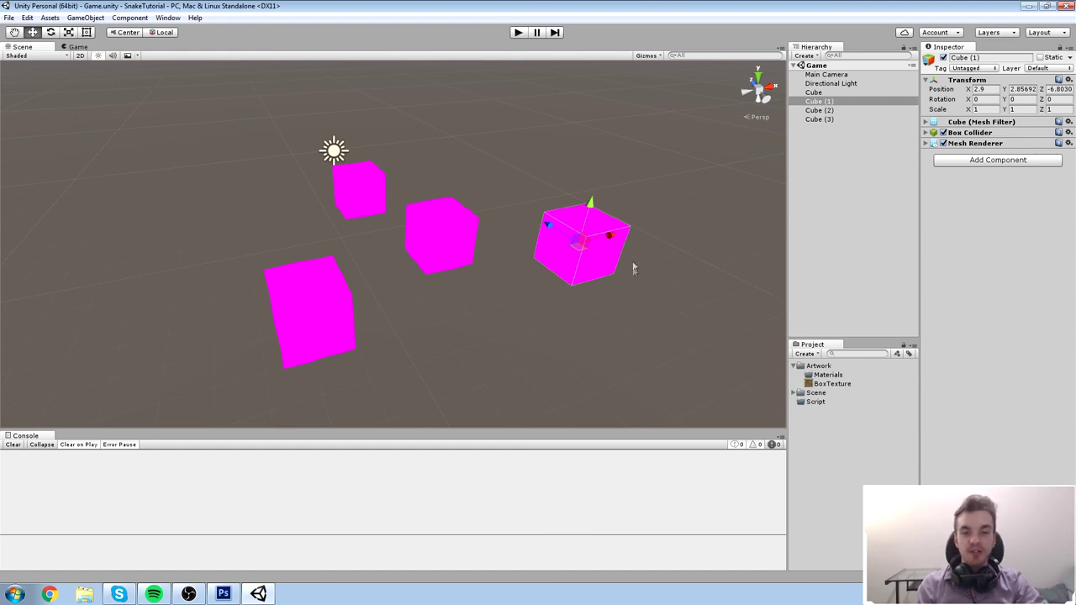
{"action": "left_click", "coordinate": [835, 377]}
{"action": "key", "text": "Delete"}
{"action": "key", "text": "Return"}
Apply the BoxTexture image directly to Cube (1) and delete the Materials folder generated in Artwork.
{"action": "left_click_drag", "start_coordinate": [832, 376], "coordinate": [563, 241]}
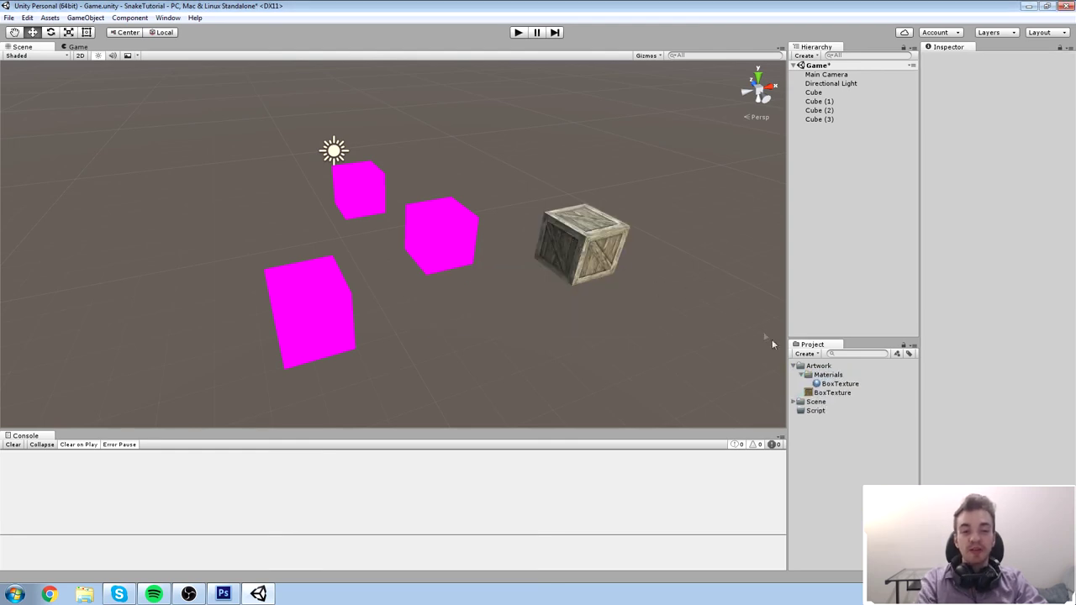
{"action": "left_click", "coordinate": [831, 375]}
{"action": "key", "text": "Delete"}
{"action": "key", "text": "Return"}
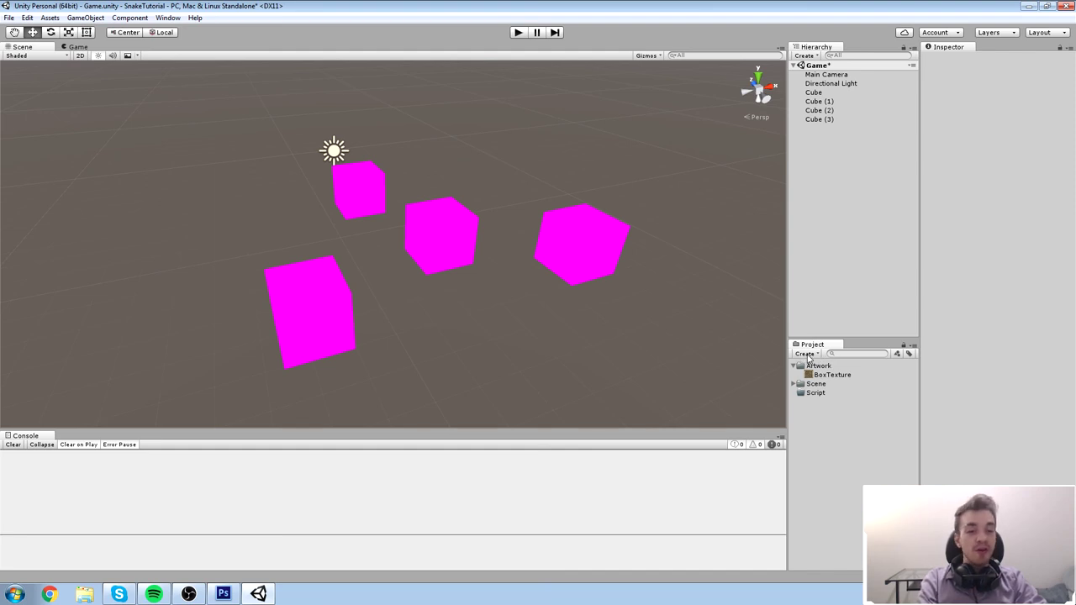
Create a new material named BoxTexture in the project and move it into the Artwork folder.
{"action": "left_click", "coordinate": [806, 354]}
{"action": "left_click", "coordinate": [871, 166]}
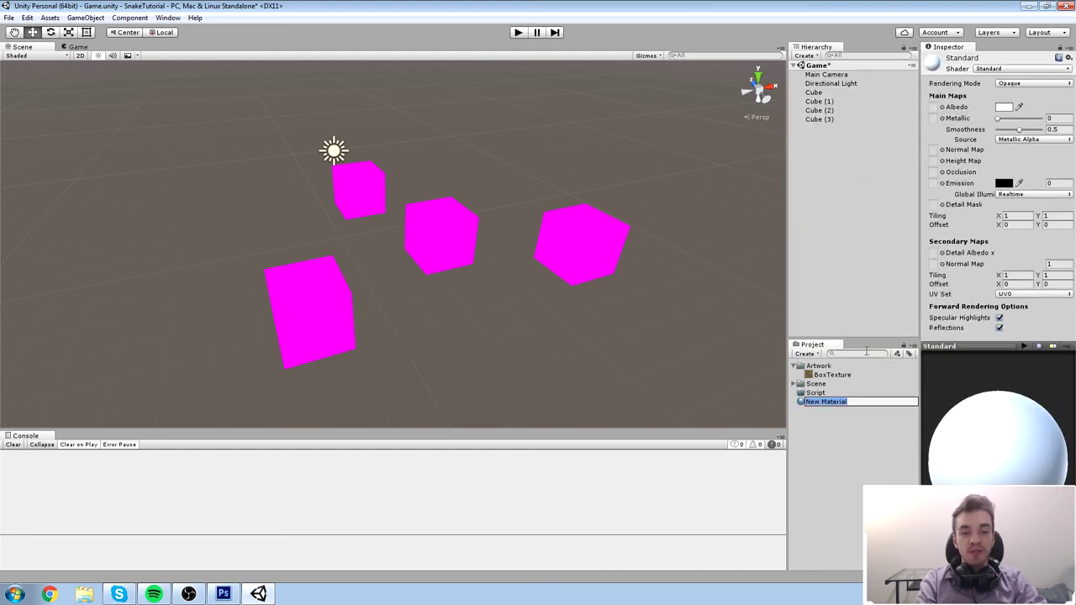
{"action": "type", "text": "BoxTexture"}
{"action": "key", "text": "Return"}
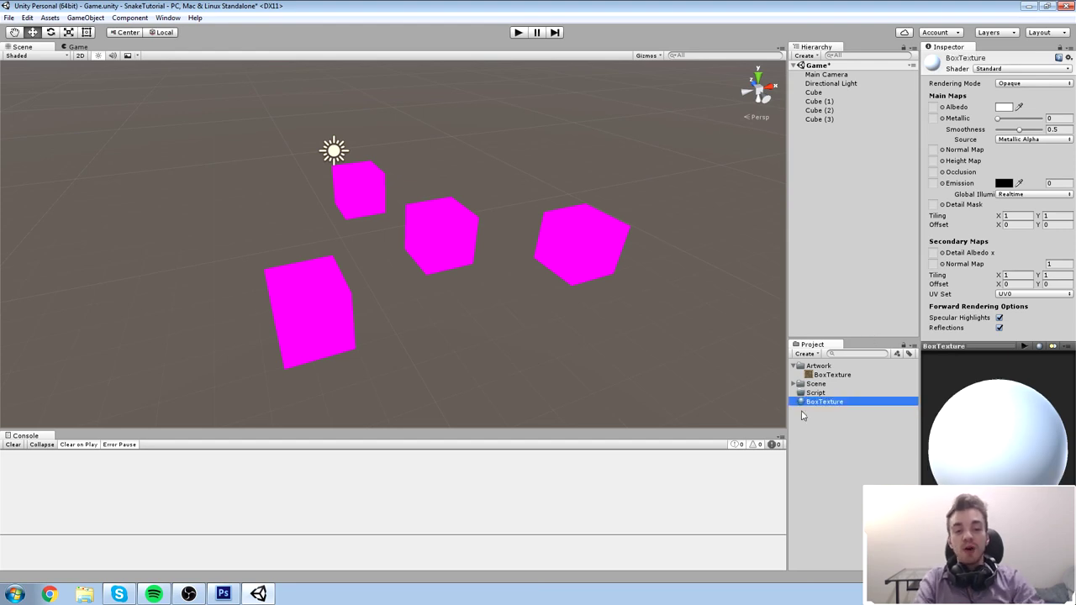
{"action": "left_click_drag", "start_coordinate": [816, 404], "coordinate": [820, 368]}
Rename the new material in the Artwork folder to Box.
{"action": "left_click", "coordinate": [844, 387]}
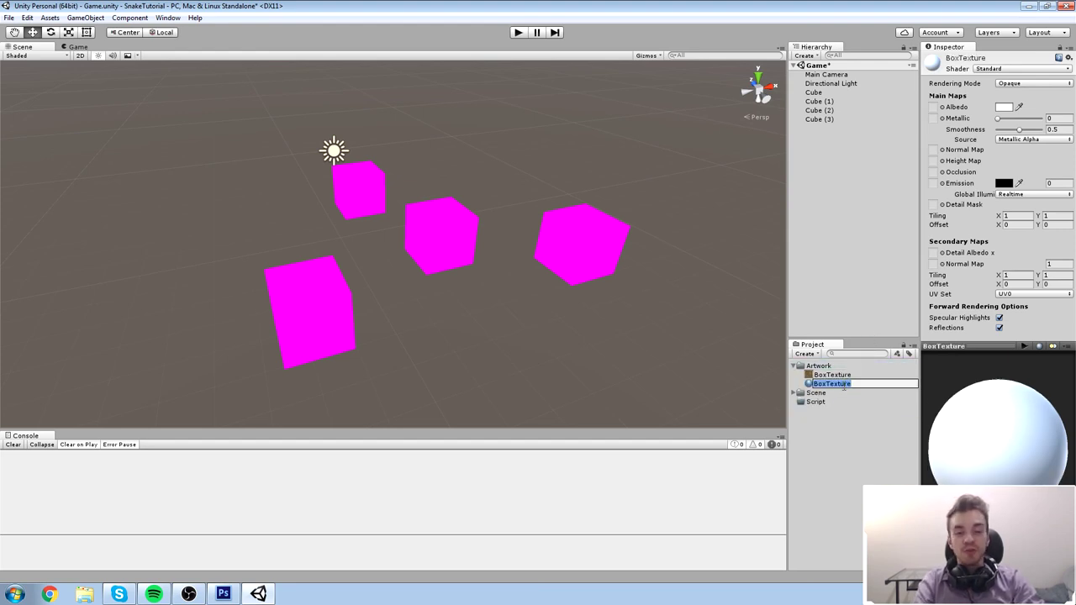
{"action": "key", "text": "Right"}
{"action": "key", "text": "BackSpace"}
{"action": "key", "text": "BackSpace"}
{"action": "key", "text": "BackSpace"}
{"action": "key", "text": "BackSpace"}
{"action": "key", "text": "BackSpace"}
{"action": "key", "text": "BackSpace"}
{"action": "key", "text": "BackSpace"}
{"action": "key", "text": "Return"}
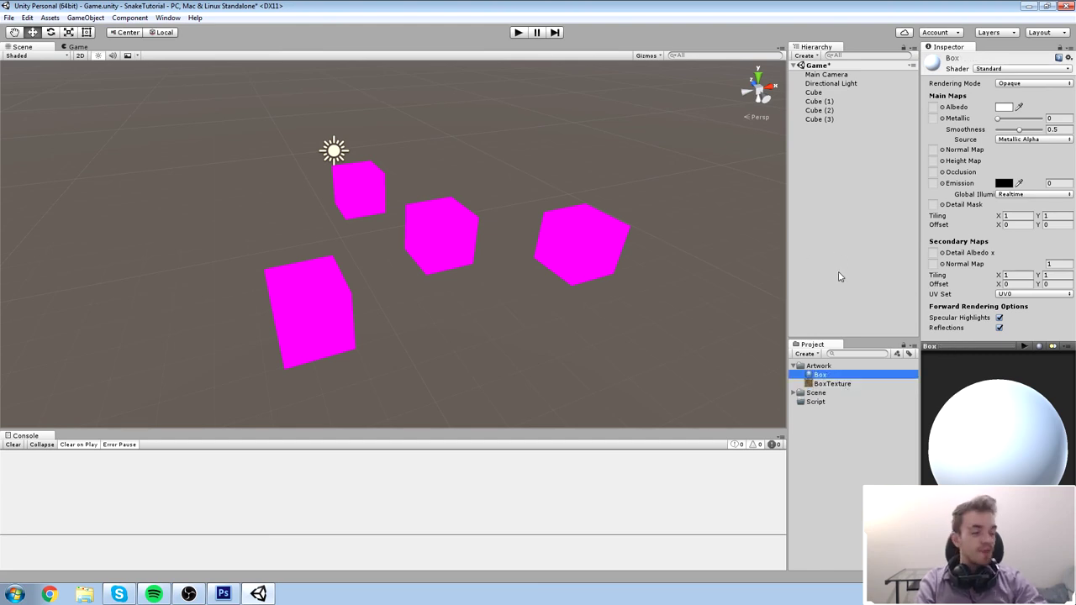
Apply the Box material to all four cubes in the scene.
{"action": "left_click_drag", "start_coordinate": [817, 376], "coordinate": [584, 246]}
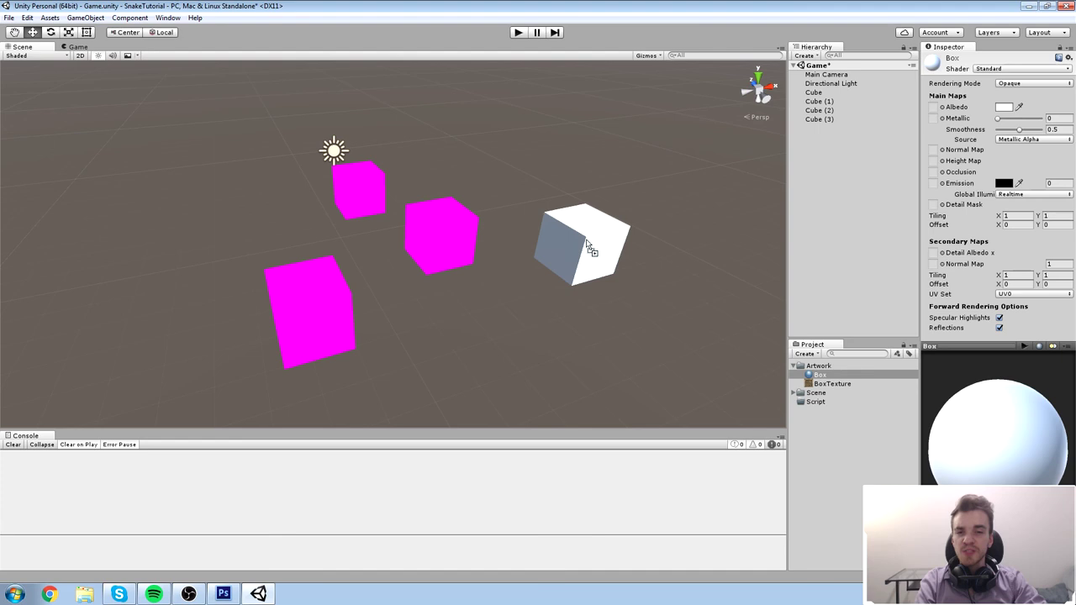
{"action": "left_click_drag", "start_coordinate": [819, 375], "coordinate": [375, 195]}
{"action": "left_click_drag", "start_coordinate": [821, 380], "coordinate": [337, 312]}
Try other Albedo colours on the untextured Box material and return it to white.
{"action": "left_click", "coordinate": [1004, 107]}
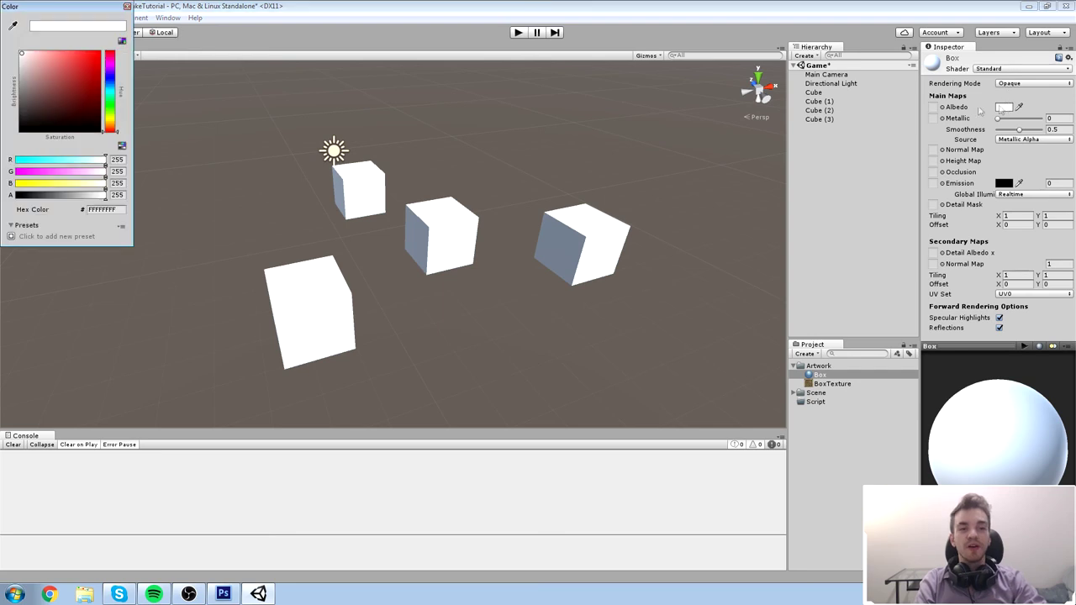
{"action": "left_click_drag", "start_coordinate": [72, 90], "coordinate": [20, 52]}
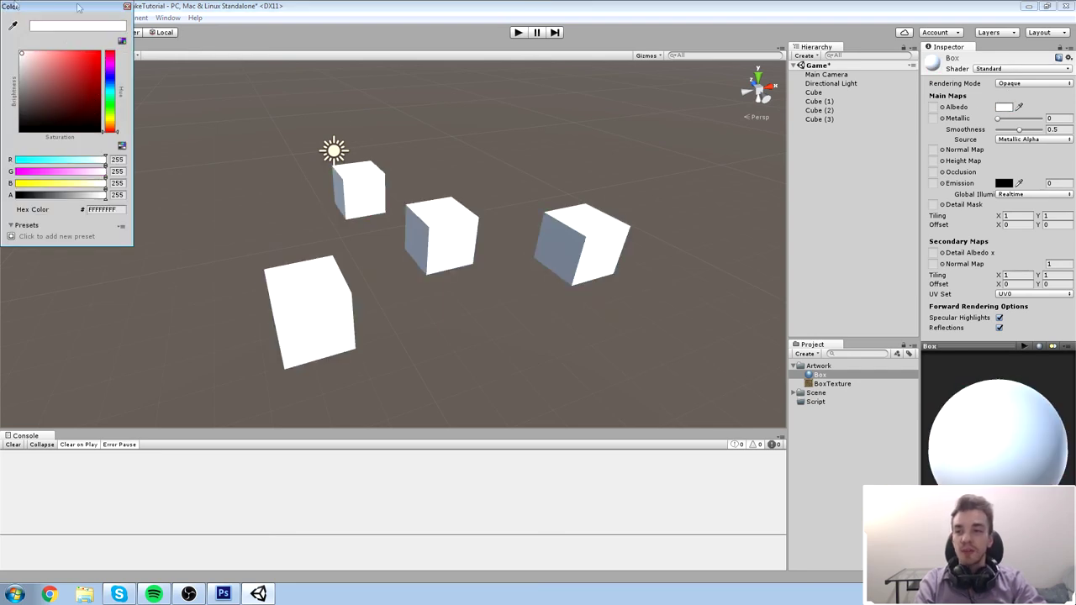
{"action": "left_click", "coordinate": [127, 6]}
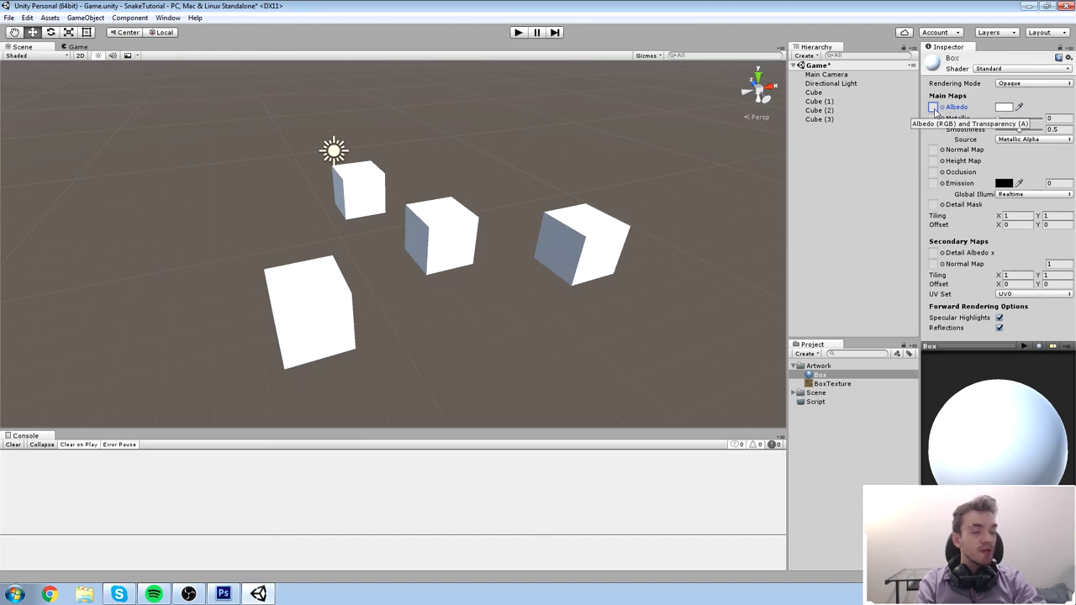
Assign the BoxTexture image as the Albedo map of the Box material.
{"action": "left_click", "coordinate": [942, 107]}
{"action": "left_click", "coordinate": [760, 220]}
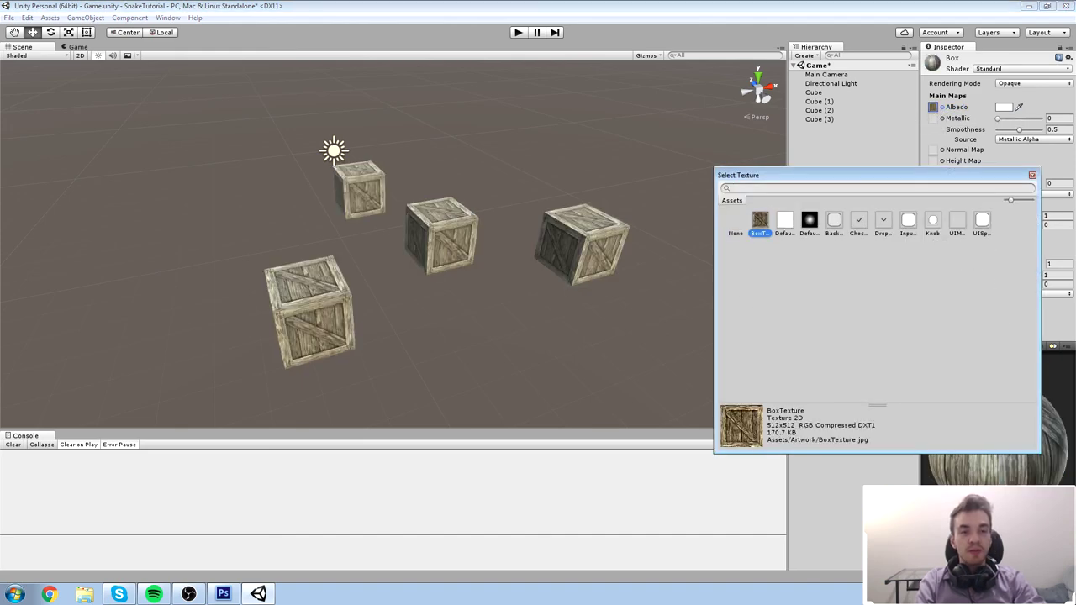
{"action": "left_click", "coordinate": [1033, 175]}
Try tinting the textured Box material with other Albedo colours and bring it back to white.
{"action": "left_click", "coordinate": [1005, 107]}
{"action": "left_click_drag", "start_coordinate": [70, 87], "coordinate": [3, 57]}
{"action": "left_click", "coordinate": [127, 7]}
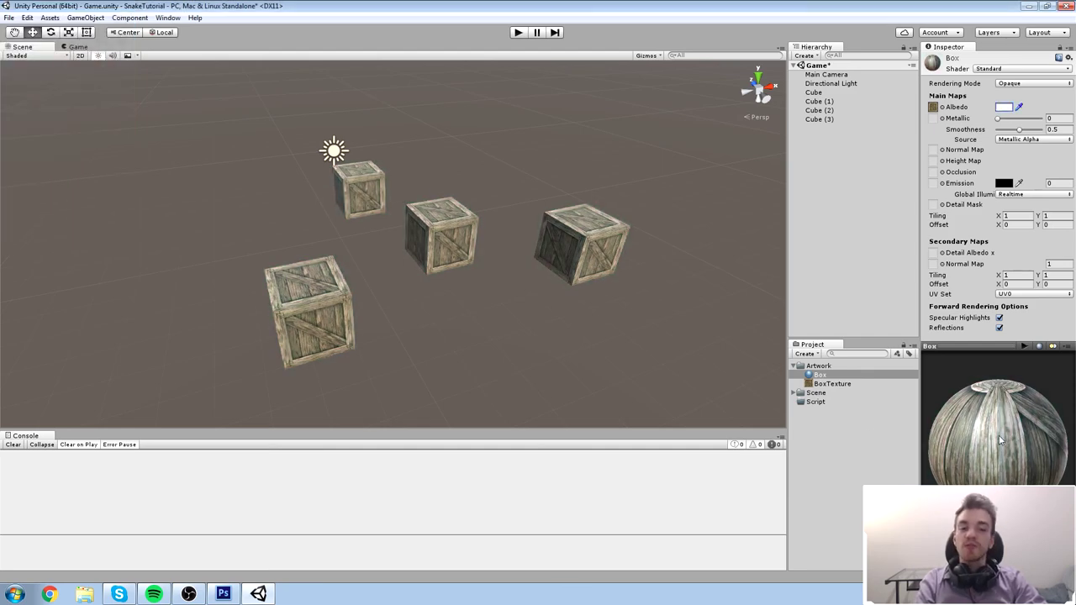
Review the BoxTexture image and the Box material in the Artwork folder and collapse the folder.
{"action": "left_click", "coordinate": [819, 384]}
{"action": "key", "text": "Up"}
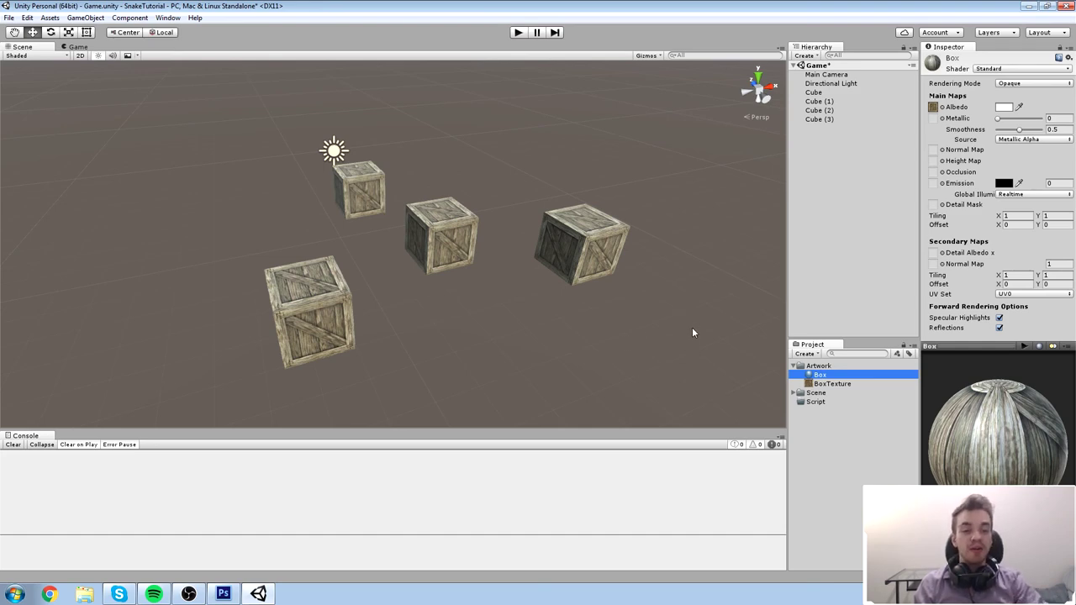
{"action": "left_click", "coordinate": [795, 366]}
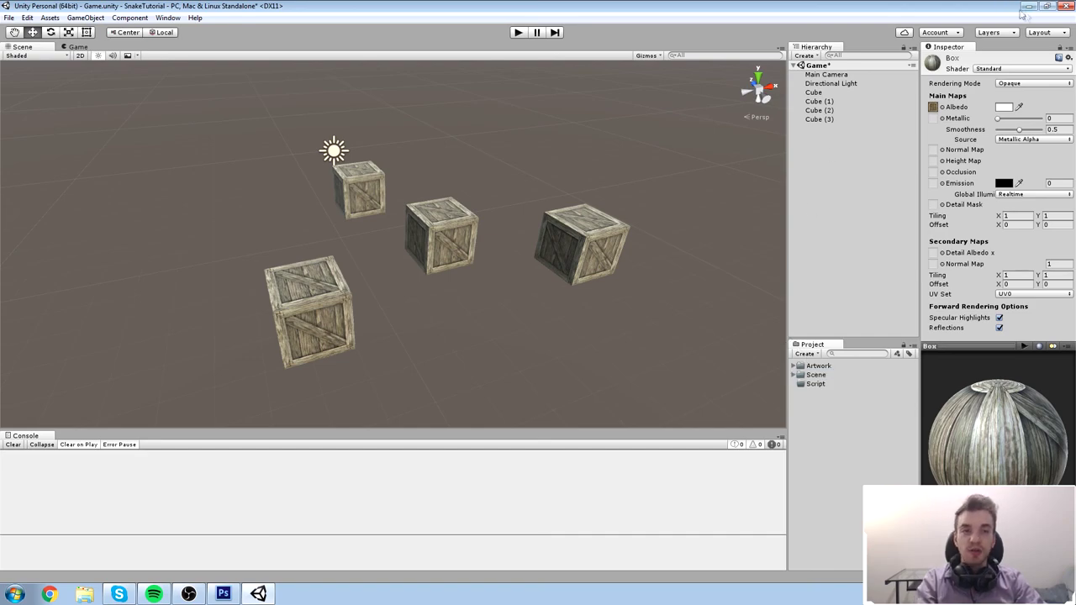
Switch to Windows Explorer and open the Assets folder of the DesertColony project inside N3K\Unity.
{"action": "left_click_drag", "start_coordinate": [994, 8], "coordinate": [925, 1]}
{"action": "left_click", "coordinate": [84, 595]}
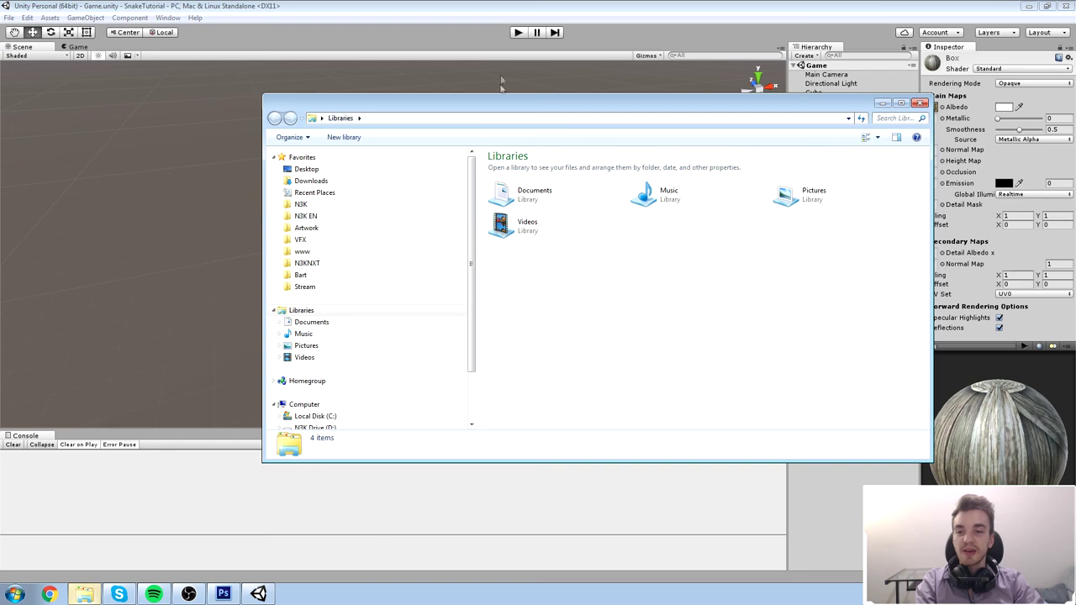
{"action": "left_click", "coordinate": [303, 205]}
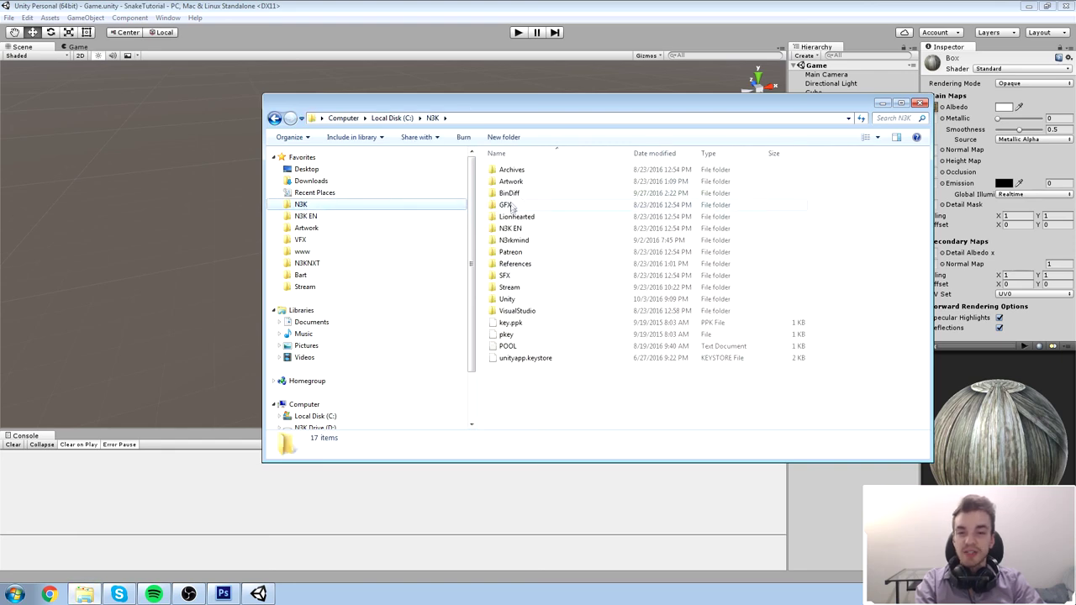
{"action": "double_click", "coordinate": [538, 300]}
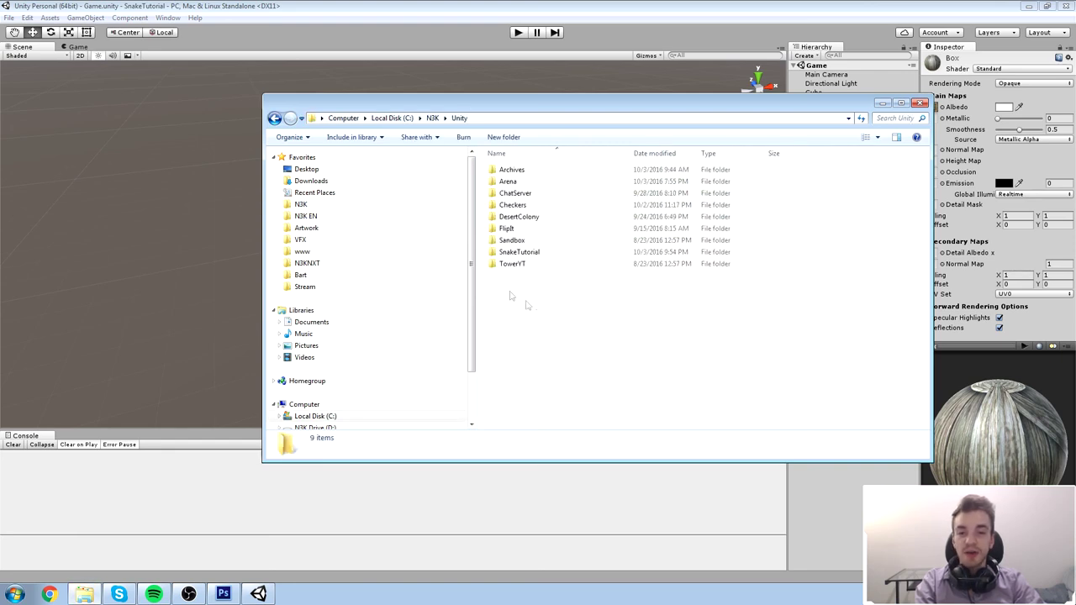
{"action": "double_click", "coordinate": [546, 221]}
{"action": "double_click", "coordinate": [531, 172]}
{"action": "double_click", "coordinate": [526, 181]}
{"action": "key", "text": "BackSpace"}
{"action": "left_click_drag", "start_coordinate": [613, 104], "coordinate": [630, 109]}
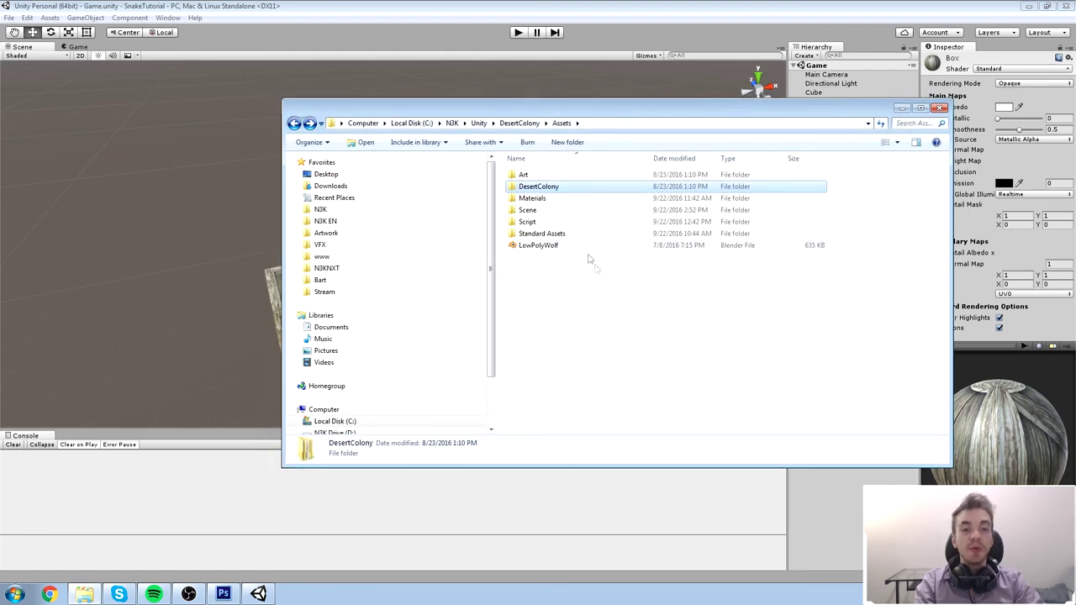
Import the LowPolyWolf Blender file into the Unity project and turn its preview to view the model.
{"action": "left_click", "coordinate": [571, 247]}
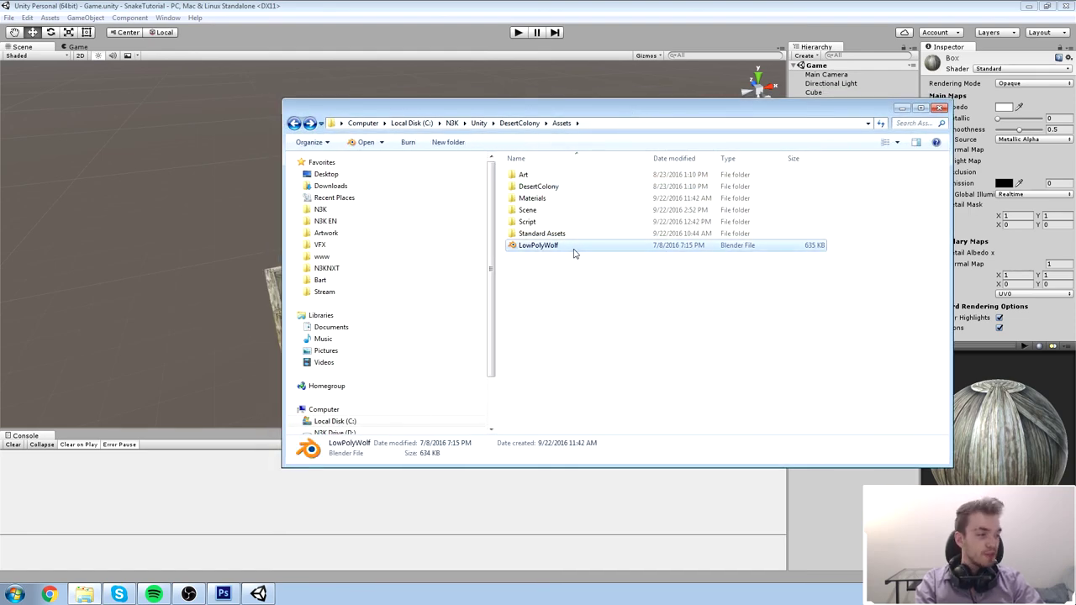
{"action": "left_click_drag", "start_coordinate": [643, 131], "coordinate": [504, 90]}
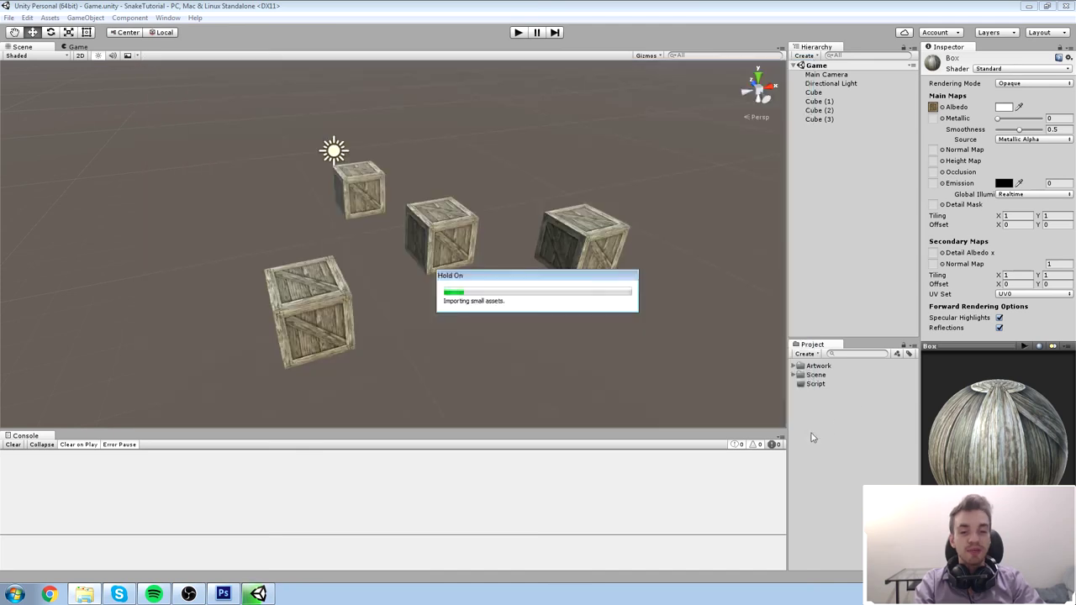
{"action": "left_click", "coordinate": [862, 380]}
{"action": "left_click", "coordinate": [823, 403]}
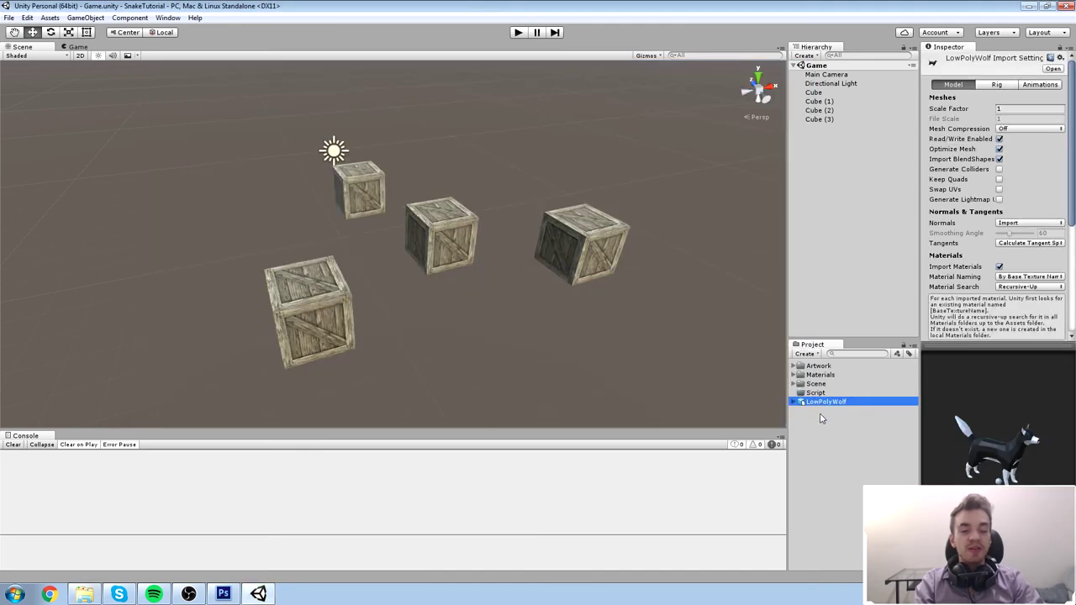
{"action": "left_click_drag", "start_coordinate": [1034, 452], "coordinate": [928, 410]}
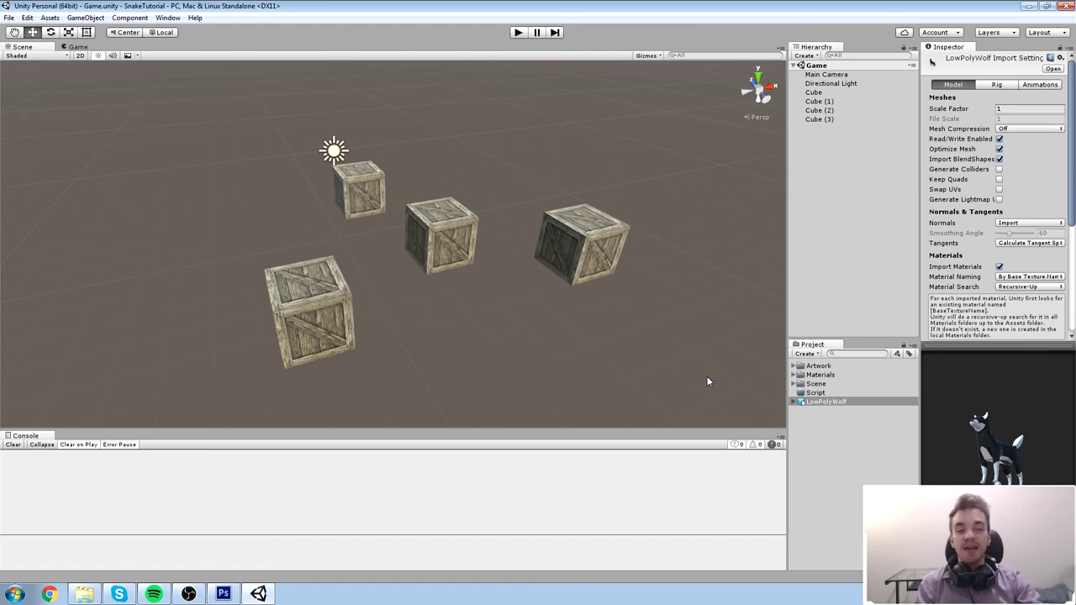
Move the LowPolyWolf model into the Artwork folder and add it to the Game scene.
{"action": "left_click", "coordinate": [826, 426]}
{"action": "left_click", "coordinate": [828, 402]}
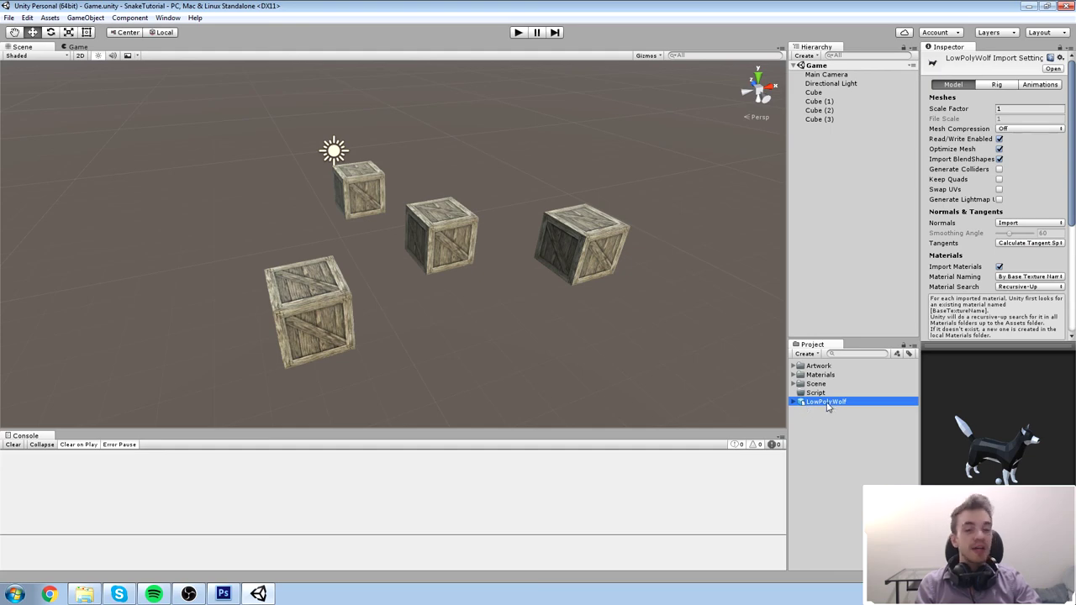
{"action": "left_click_drag", "start_coordinate": [818, 405], "coordinate": [823, 372]}
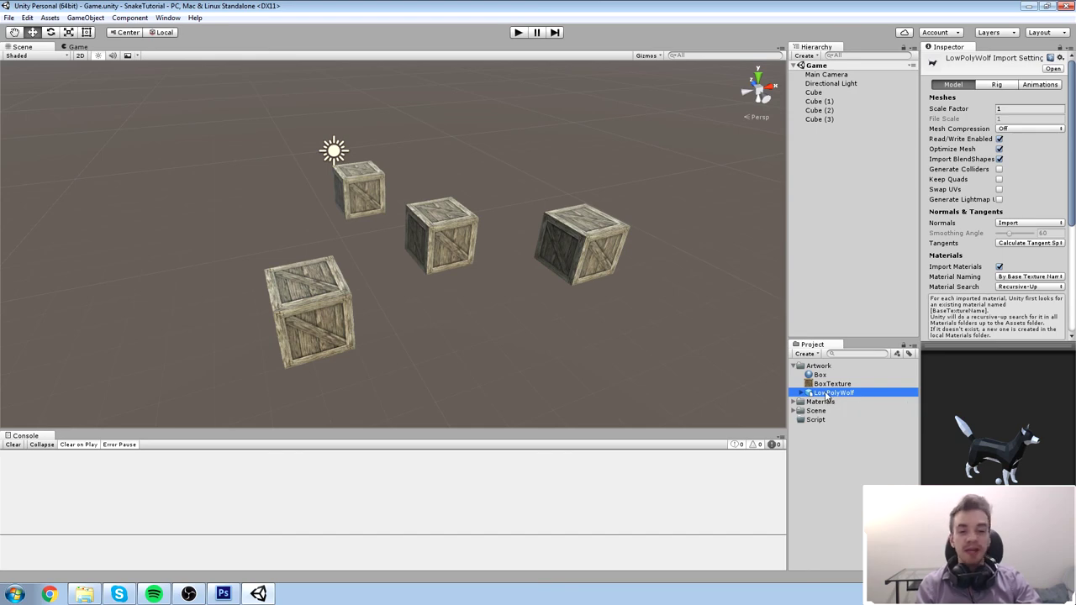
{"action": "left_click_drag", "start_coordinate": [826, 396], "coordinate": [867, 135]}
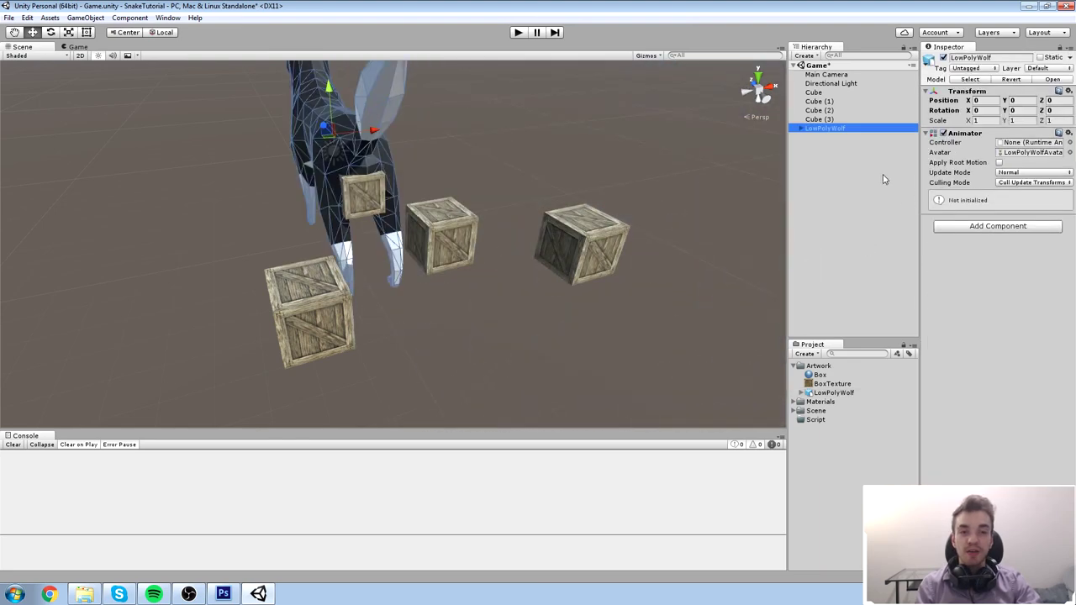
Place the wolf beside the cubes at about X -2.46, Y 1.81, rotated about 86° around Y and scaled to about 0.49.
{"action": "scroll", "coordinate": [464, 176], "scroll_direction": "down", "scroll_amount": 3}
{"action": "middle_click_drag", "start_coordinate": [357, 150], "coordinate": [462, 173]}
{"action": "left_click_drag", "start_coordinate": [462, 170], "coordinate": [328, 210]}
{"action": "key", "text": "e"}
{"action": "key", "text": "r"}
{"action": "left_click_drag", "start_coordinate": [379, 174], "coordinate": [360, 184]}
{"action": "key", "text": "w"}
{"action": "key", "text": "e"}
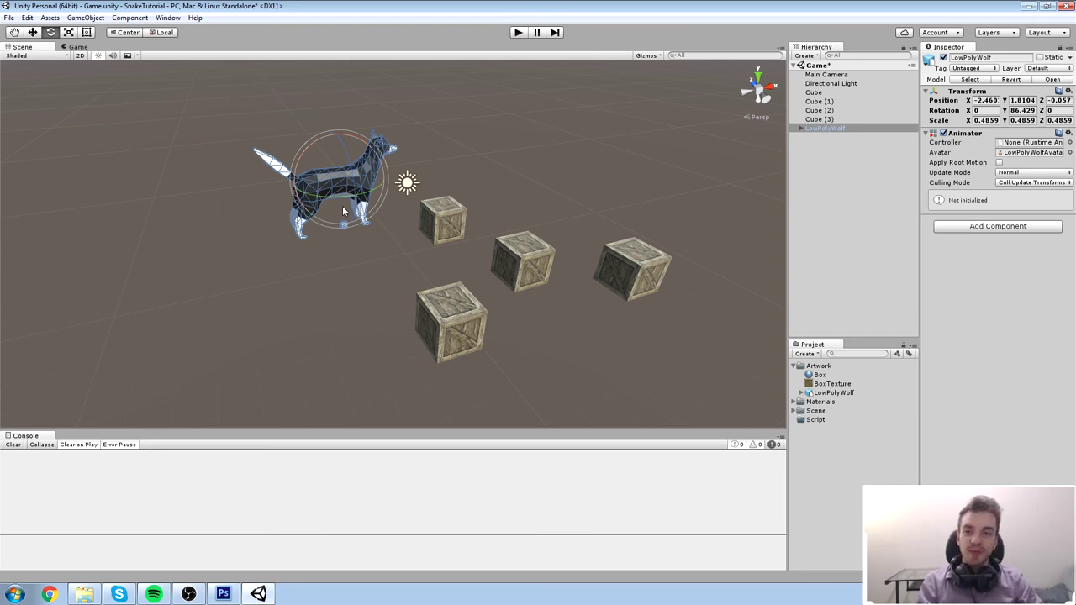
Examine the Black, unnamed and White materials in the Materials folder.
{"action": "left_click", "coordinate": [795, 401]}
{"action": "left_click", "coordinate": [821, 401]}
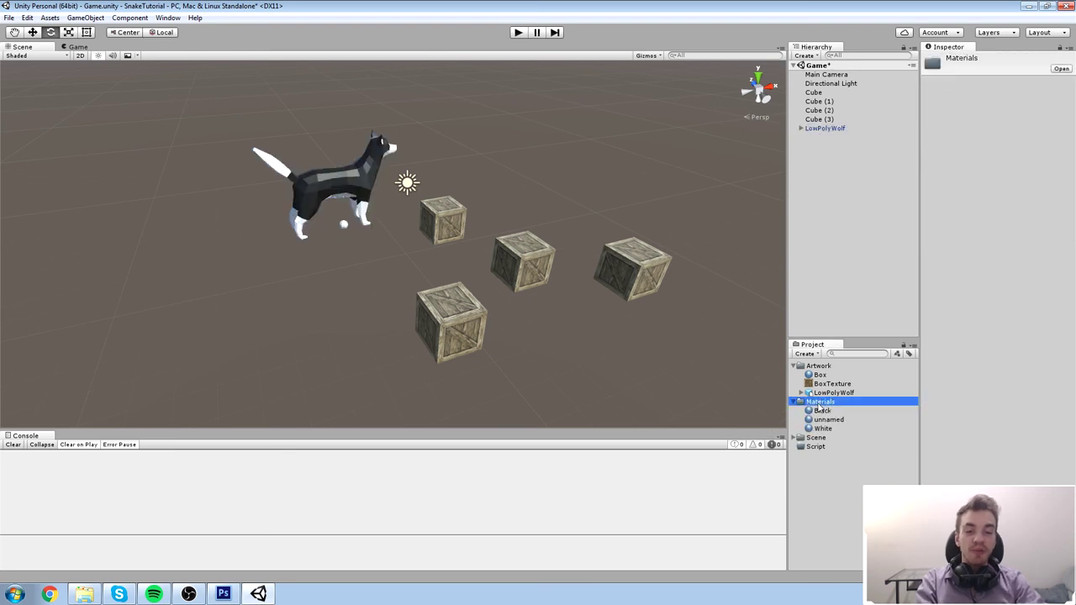
{"action": "key", "text": "Down"}
{"action": "key", "text": "Down"}
{"action": "key", "text": "Down"}
{"action": "key", "text": "Up"}
{"action": "key", "text": "Up"}
{"action": "key", "text": "Up"}
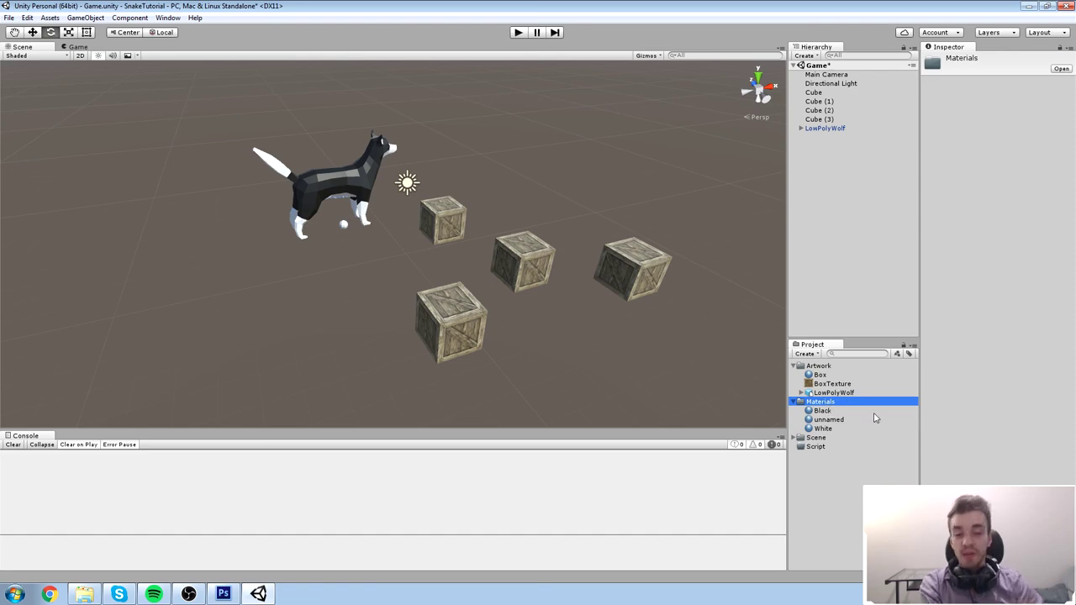
{"action": "key", "text": "Down"}
{"action": "key", "text": "Down"}
{"action": "key", "text": "Down"}
{"action": "key", "text": "Up"}
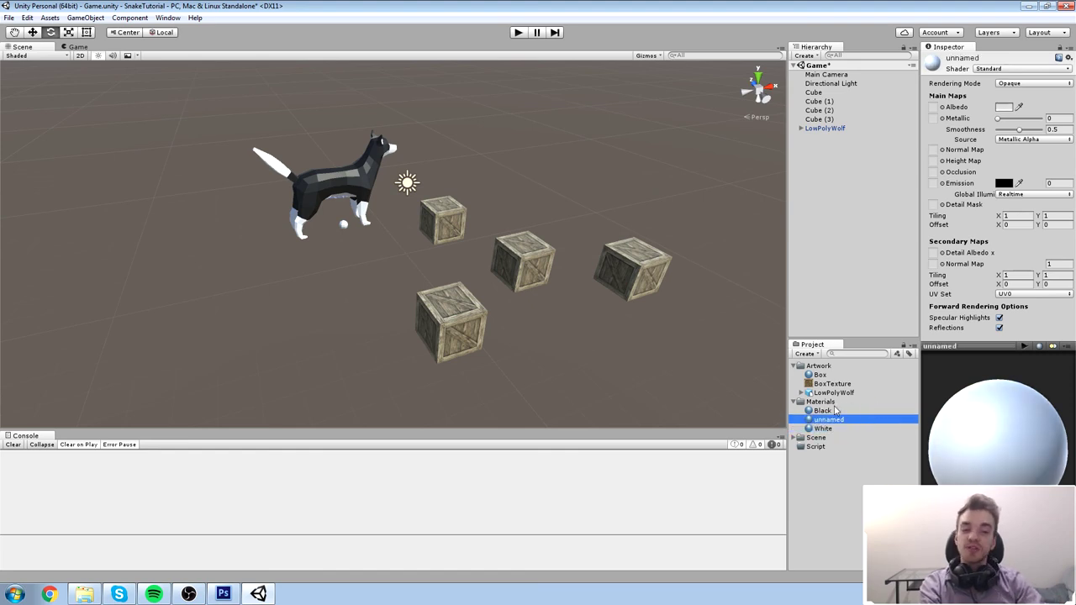
Change the Albedo colour of the wolf's Black material to a medium blue.
{"action": "middle_click_drag", "start_coordinate": [379, 200], "coordinate": [434, 204]}
{"action": "scroll", "coordinate": [444, 141], "scroll_direction": "up", "scroll_amount": 3}
{"action": "middle_click_drag", "start_coordinate": [444, 141], "coordinate": [569, 300]}
{"action": "scroll", "coordinate": [570, 301], "scroll_direction": "up", "scroll_amount": 2}
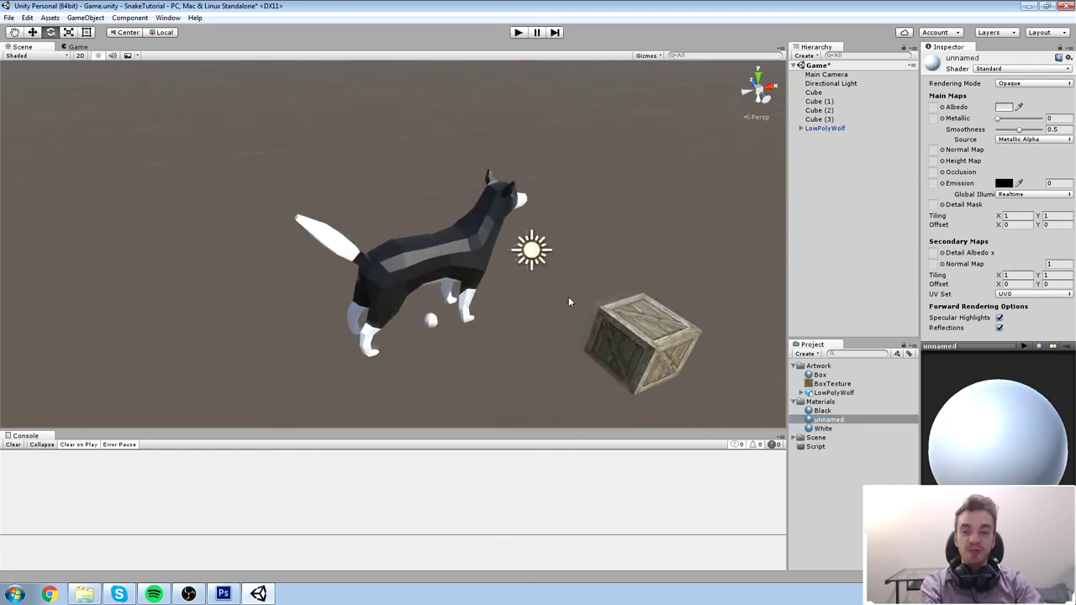
{"action": "scroll", "coordinate": [513, 220], "scroll_direction": "up", "scroll_amount": 3}
{"action": "left_click", "coordinate": [811, 410]}
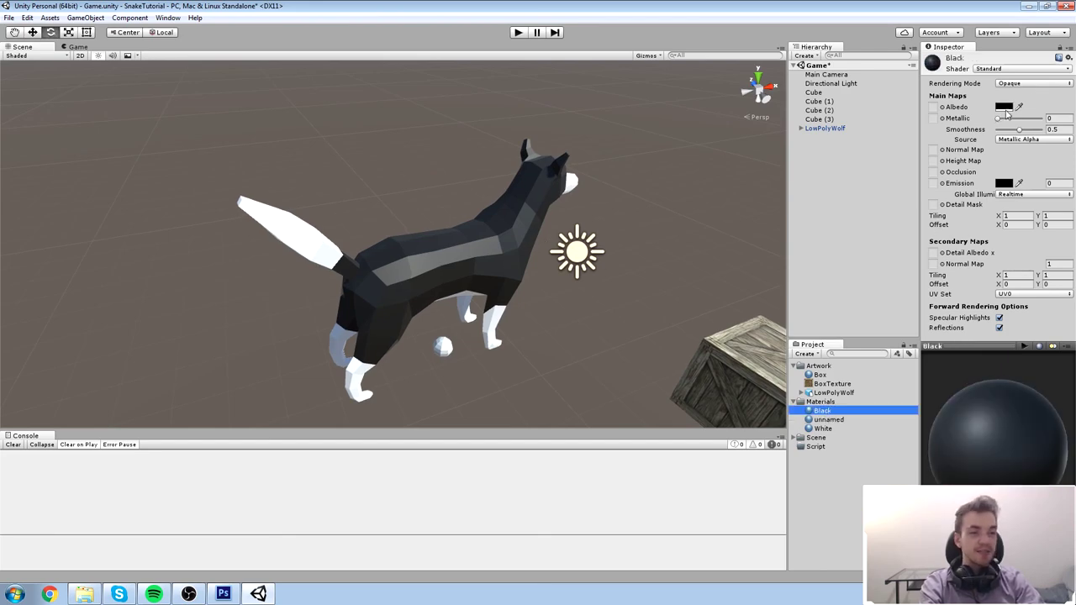
{"action": "middle_click_drag", "start_coordinate": [257, 334], "coordinate": [258, 330]}
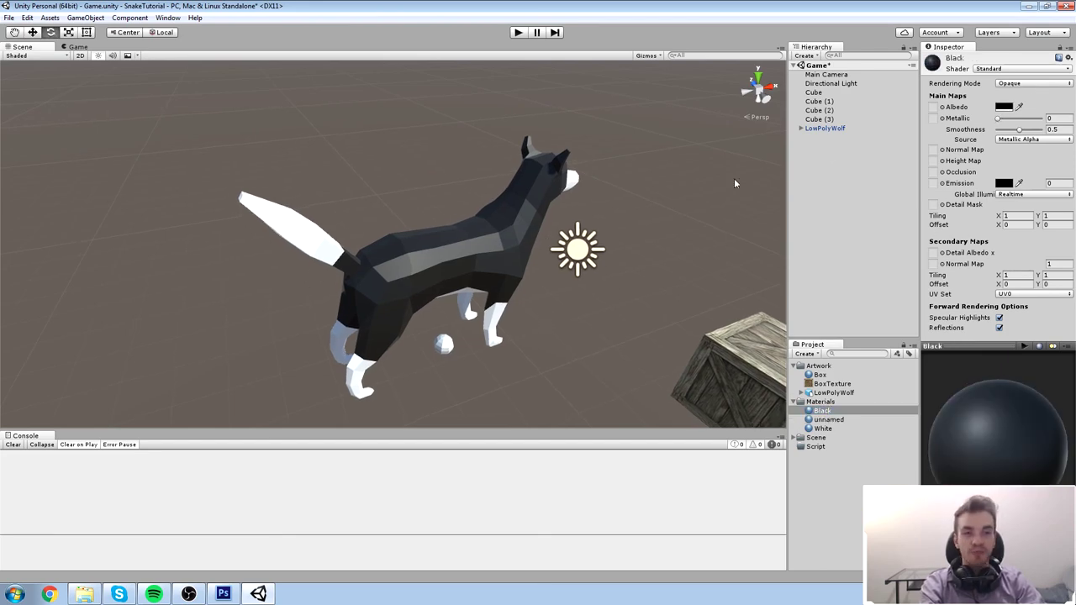
{"action": "left_click_drag", "start_coordinate": [674, 210], "coordinate": [588, 216], "text": "alt"}
{"action": "middle_click_drag", "start_coordinate": [588, 216], "coordinate": [510, 189]}
{"action": "scroll", "coordinate": [518, 180], "scroll_direction": "down", "scroll_amount": 3}
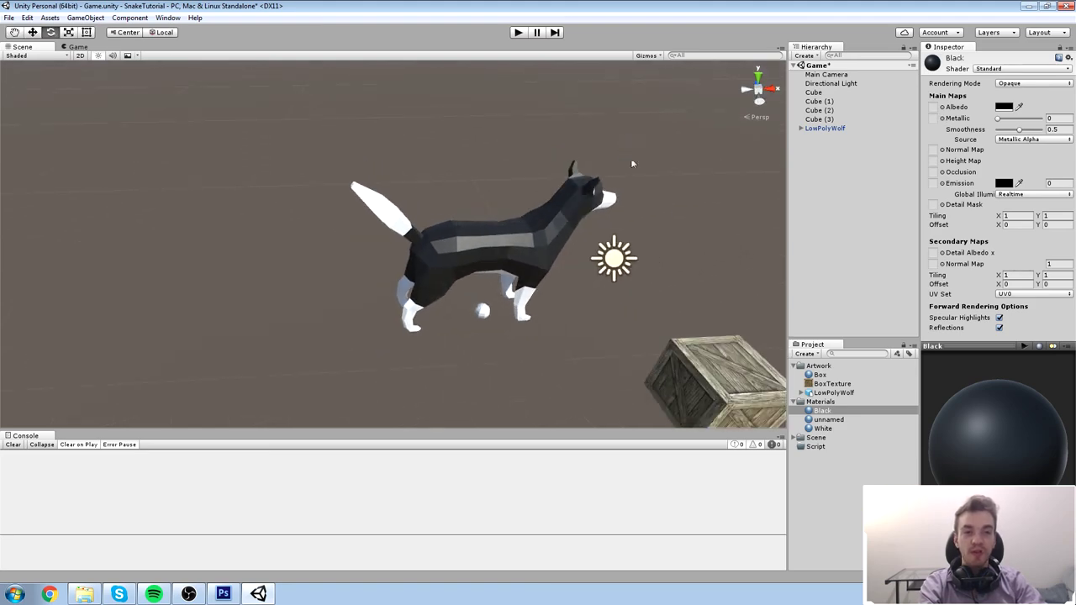
{"action": "left_click", "coordinate": [1003, 107]}
{"action": "left_click_drag", "start_coordinate": [92, 126], "coordinate": [4, 148]}
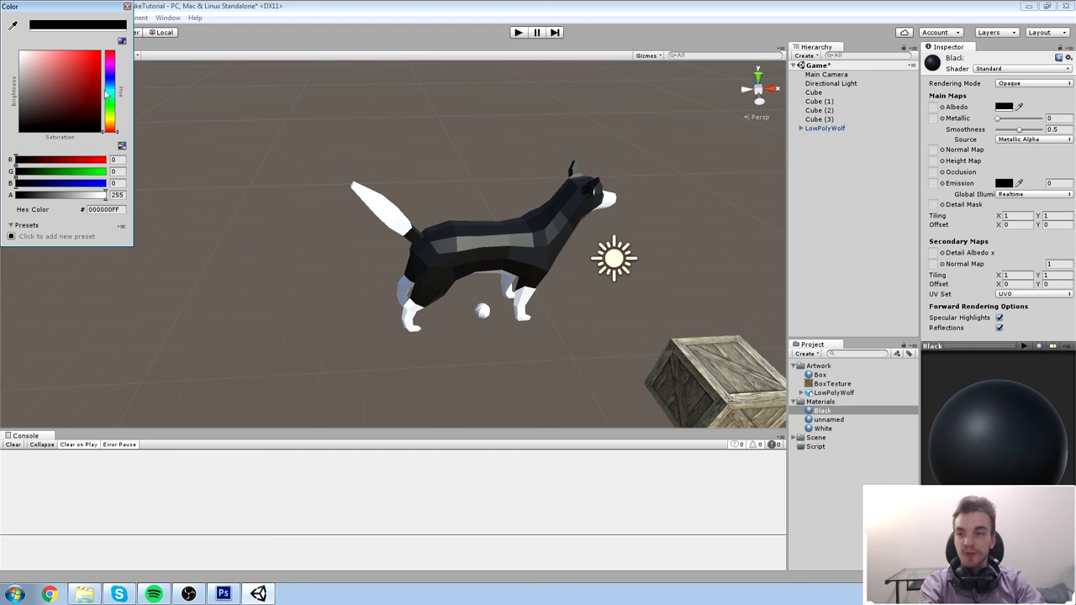
{"action": "left_click", "coordinate": [111, 117]}
{"action": "left_click_drag", "start_coordinate": [93, 104], "coordinate": [129, 32]}
{"action": "mouse_move", "coordinate": [122, 103]}
{"action": "left_mouse_down"}
{"action": "mouse_move", "coordinate": [113, 84]}
{"action": "mouse_move", "coordinate": [106, 97]}
{"action": "left_mouse_up"}
{"action": "left_click", "coordinate": [127, 6]}
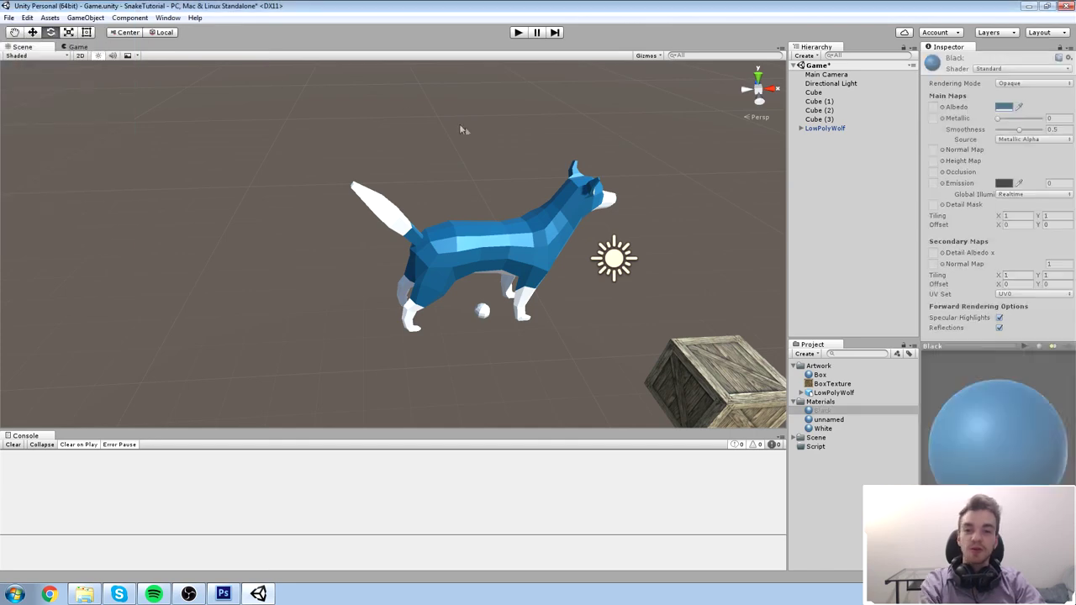
Save the Game scene and look over the recoloured wolf next to the boxes.
{"action": "left_click", "coordinate": [461, 126]}
{"action": "scroll", "coordinate": [461, 126], "scroll_direction": "down", "scroll_amount": 3}
{"action": "middle_click_drag", "start_coordinate": [461, 127], "coordinate": [525, 168]}
{"action": "key", "text": "ctrl+s"}
{"action": "middle_click_drag", "start_coordinate": [528, 252], "coordinate": [359, 179]}
{"action": "middle_click_drag", "start_coordinate": [555, 263], "coordinate": [505, 249]}
{"action": "left_click", "coordinate": [348, 191]}
Delete the unnamed and White materials from the Materials folder.
{"action": "left_click", "coordinate": [820, 402]}
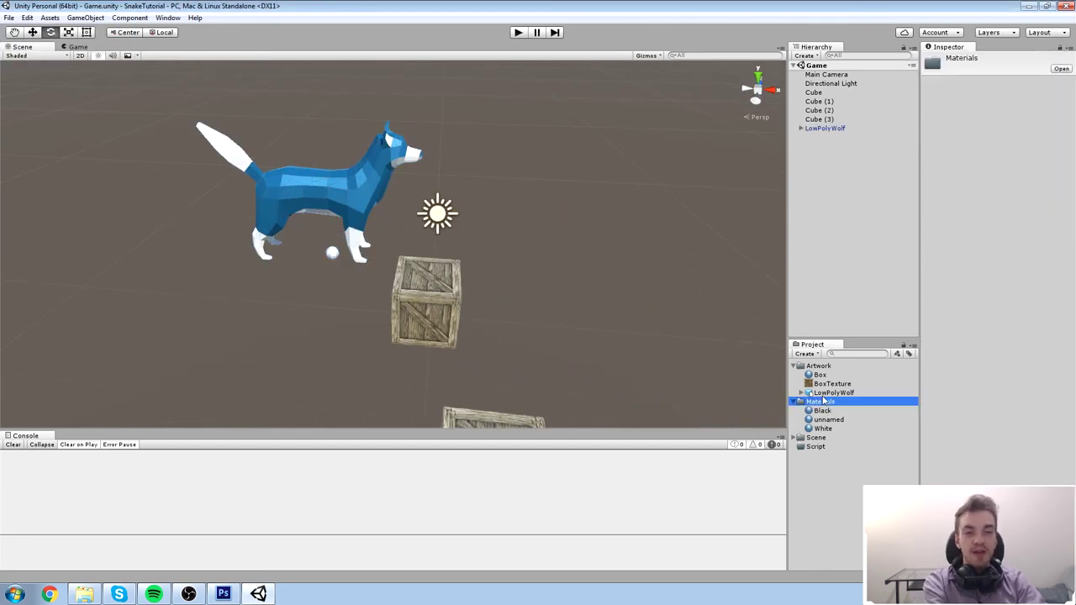
{"action": "left_click", "coordinate": [829, 420]}
{"action": "key", "text": "Delete"}
{"action": "key", "text": "Return"}
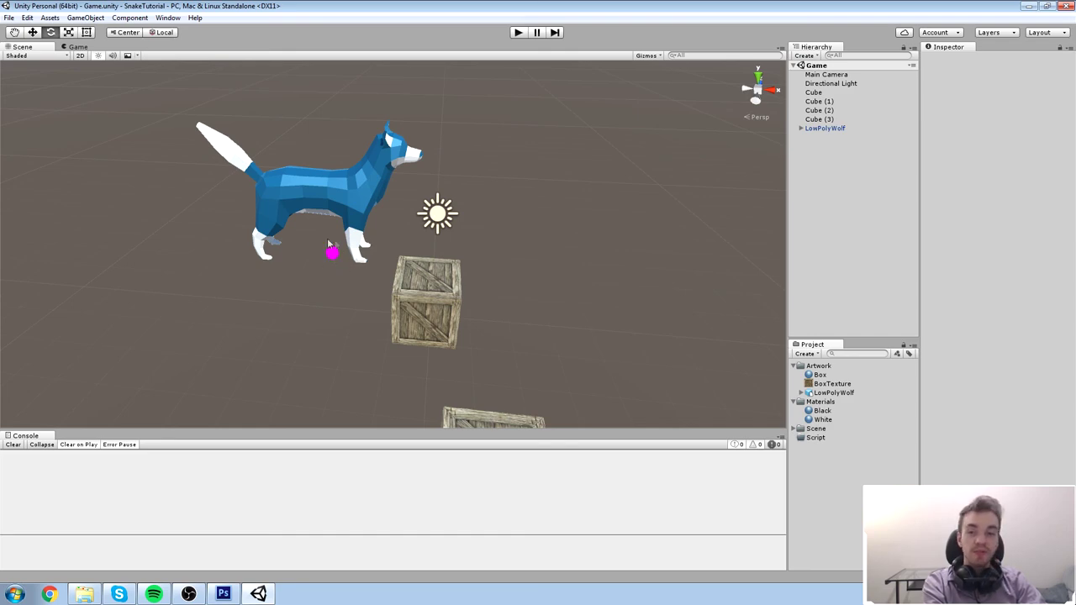
{"action": "left_click", "coordinate": [331, 243]}
{"action": "left_click", "coordinate": [822, 420]}
{"action": "key", "text": "Delete"}
{"action": "key", "text": "Return"}
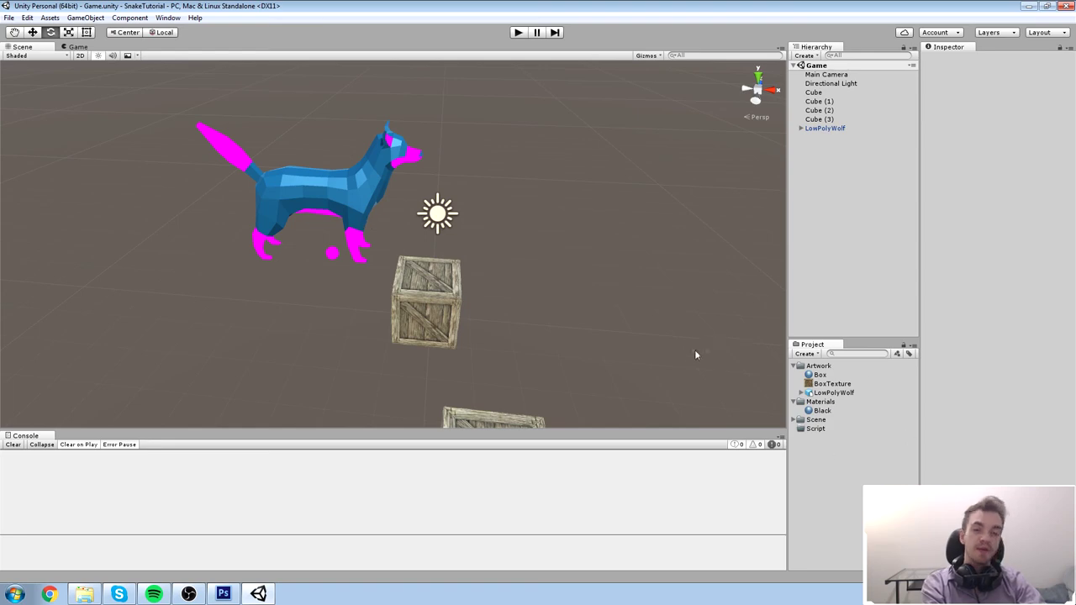
Delete the Materials folder and the LowPolyWolf model from the project.
{"action": "left_click", "coordinate": [820, 402]}
{"action": "key", "text": "Delete"}
{"action": "key", "text": "Return"}
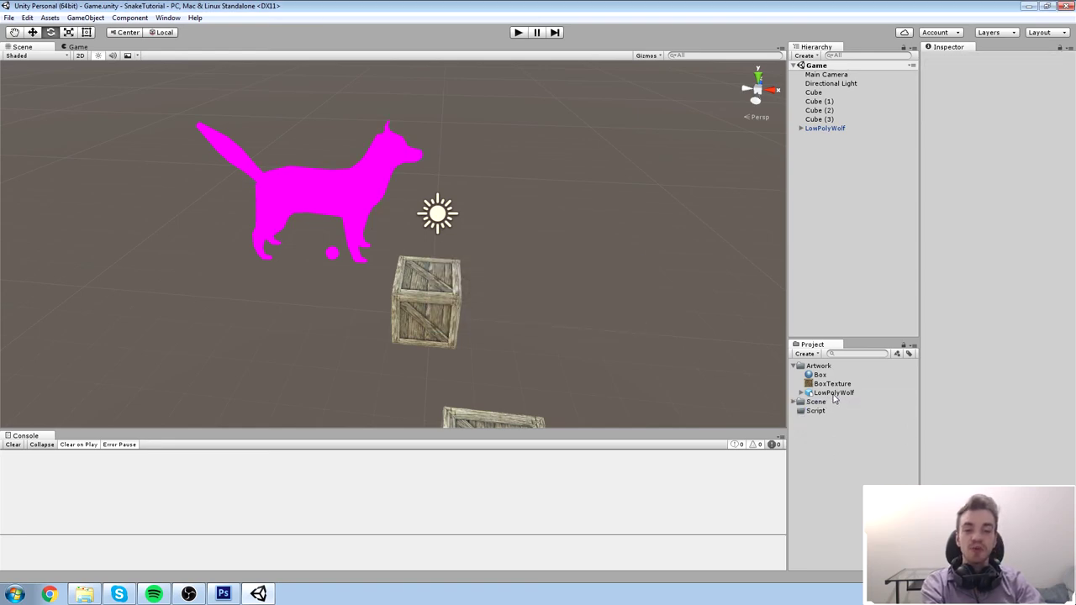
{"action": "left_click", "coordinate": [834, 395]}
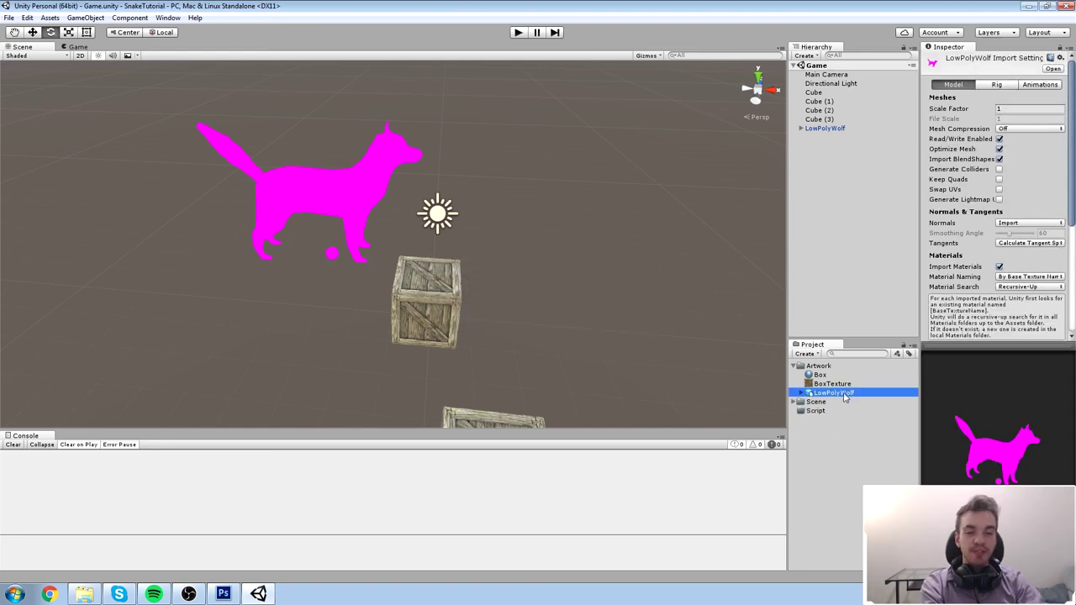
{"action": "key", "text": "Delete"}
{"action": "key", "text": "Return"}
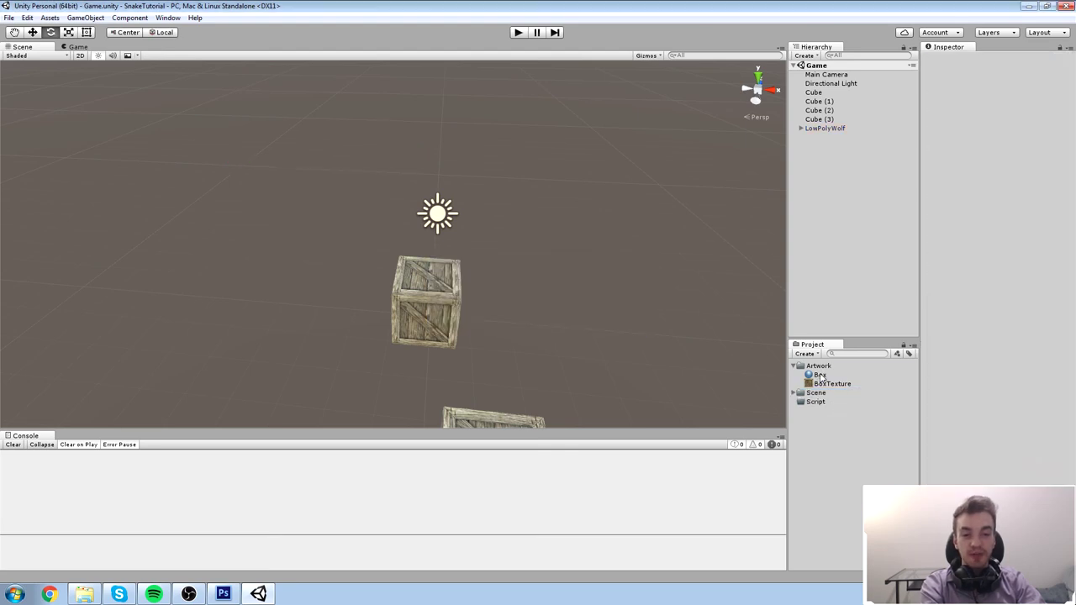
Delete the Box material and the BoxTexture image from the Artwork folder.
{"action": "left_click", "coordinate": [821, 375]}
{"action": "key", "text": "Delete"}
{"action": "key", "text": "Return"}
{"action": "left_click", "coordinate": [836, 376]}
{"action": "key", "text": "Delete"}
{"action": "key", "text": "Return"}
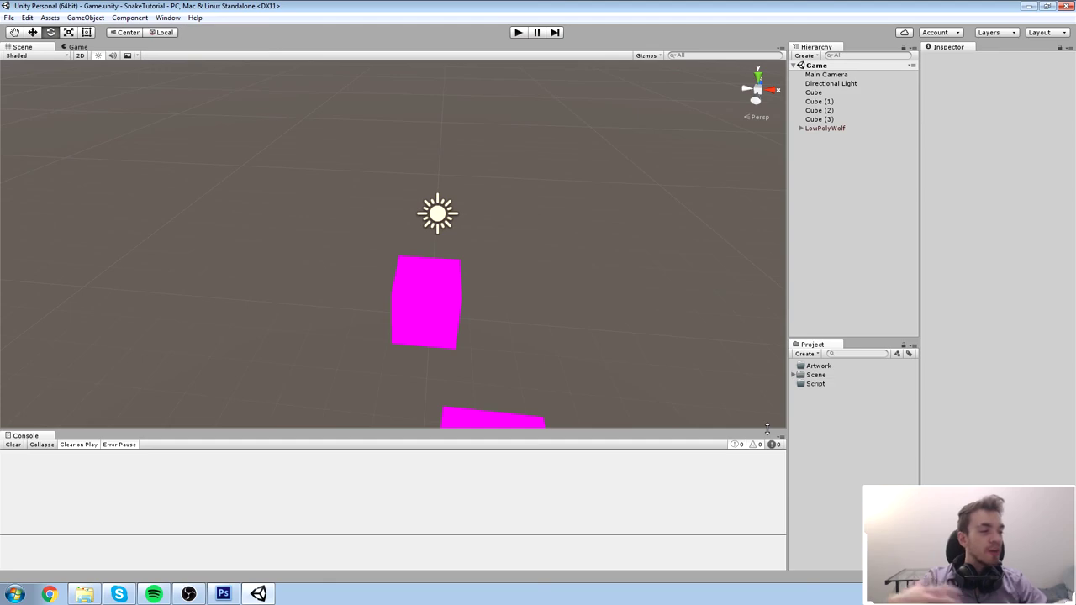
Delete all four cubes from the scene.
{"action": "scroll", "coordinate": [588, 370], "scroll_direction": "down", "scroll_amount": 3}
{"action": "right_click_drag", "start_coordinate": [496, 248], "coordinate": [469, 313]}
{"action": "scroll", "coordinate": [469, 314], "scroll_direction": "down", "scroll_amount": 3}
{"action": "left_click", "coordinate": [348, 242]}
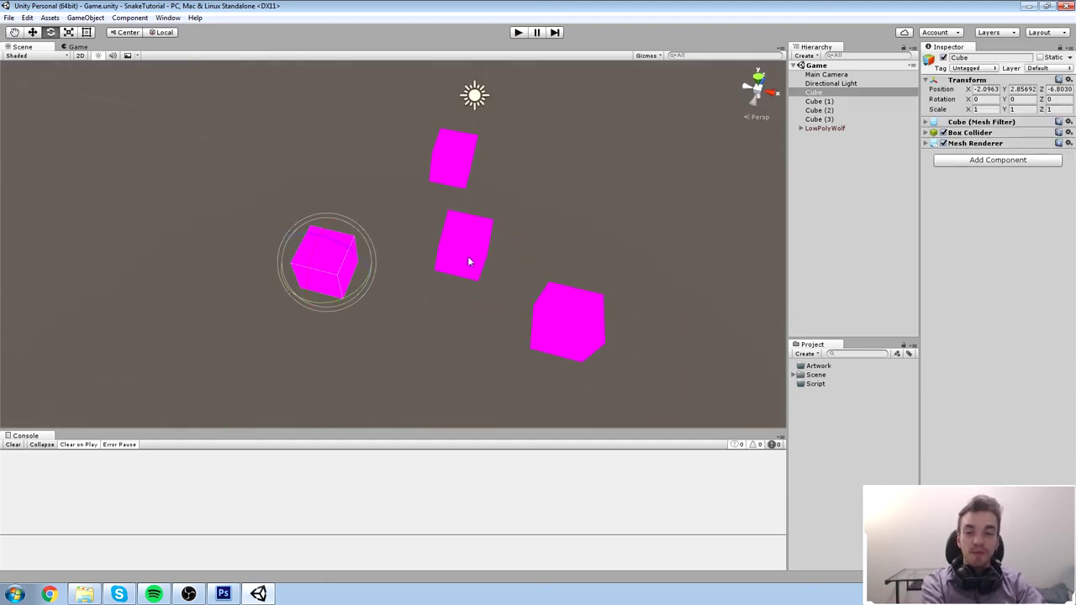
{"action": "left_click", "coordinate": [467, 256], "text": "shift"}
{"action": "left_click", "coordinate": [463, 172], "text": "shift"}
{"action": "left_click", "coordinate": [558, 326], "text": "shift"}
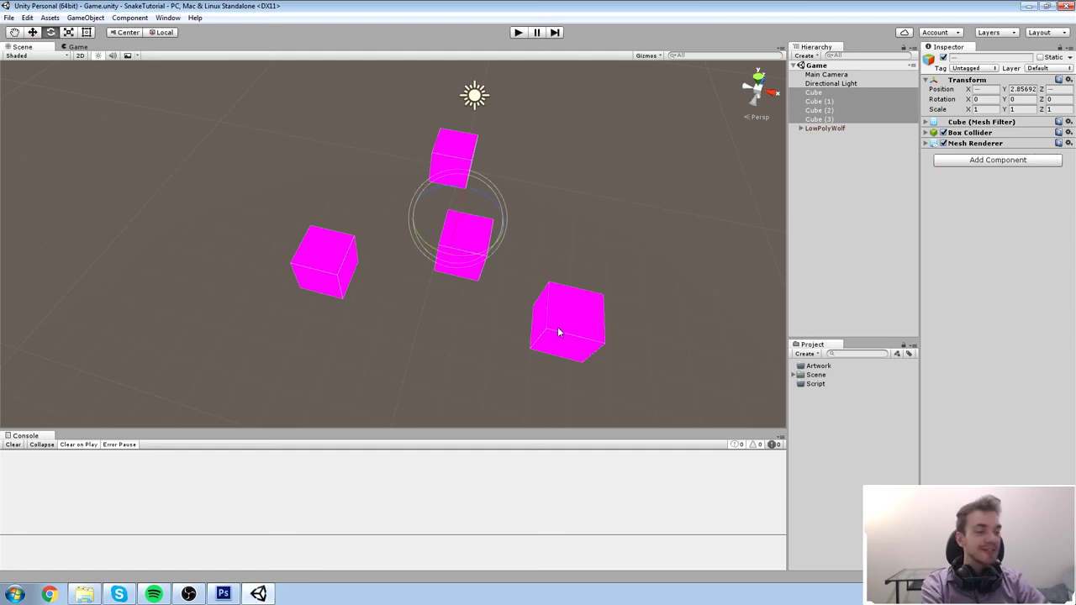
{"action": "key", "text": "Delete"}
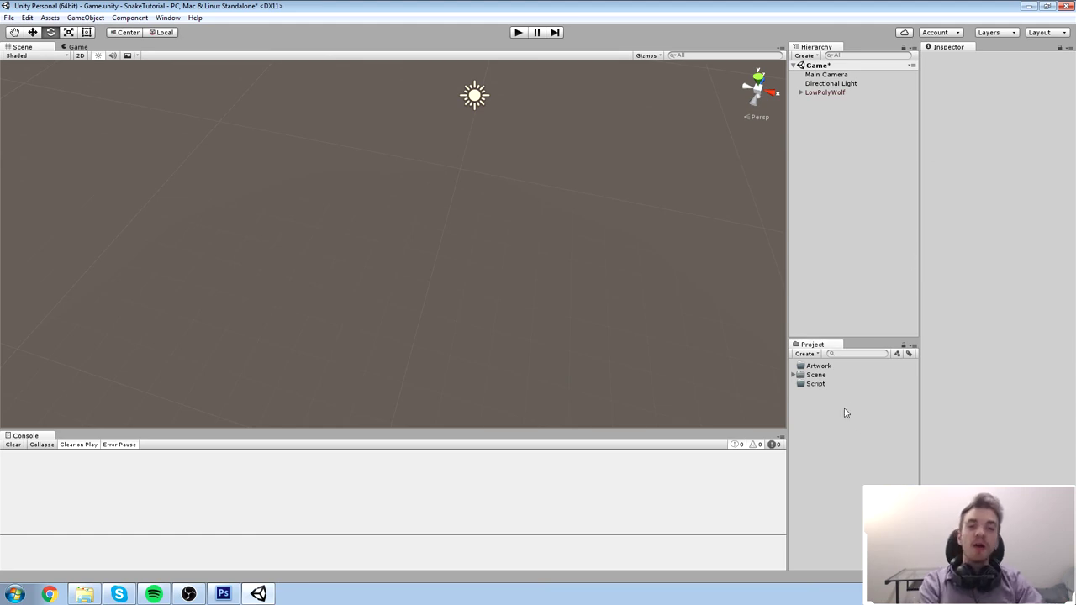
Delete the leftover LowPolyWolf object from the hierarchy and save the scene.
{"action": "left_click", "coordinate": [825, 93]}
{"action": "key", "text": "Delete"}
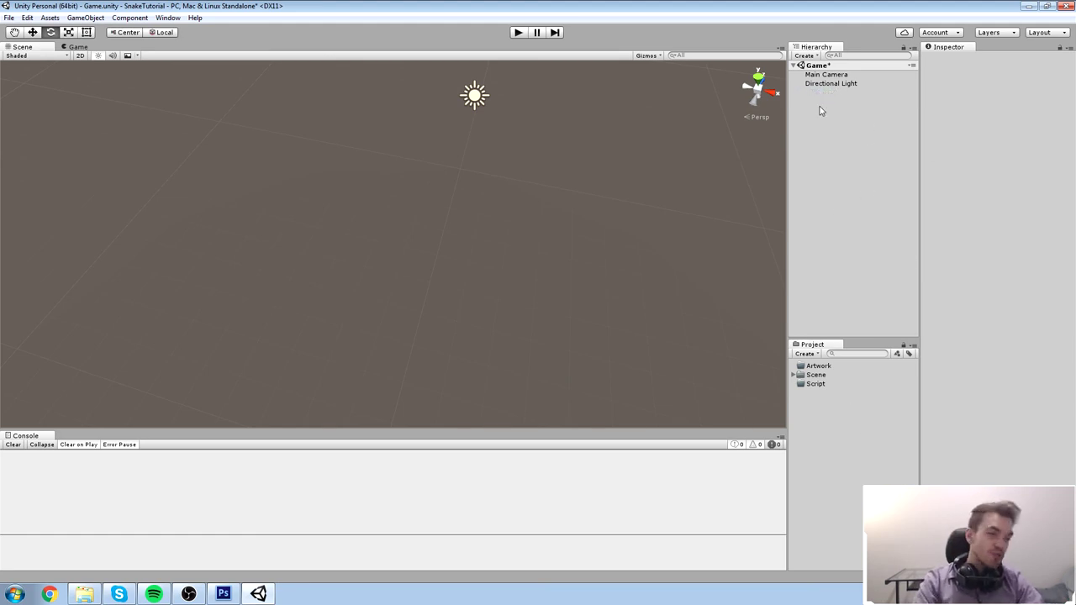
{"action": "key", "text": "ctrl+s"}
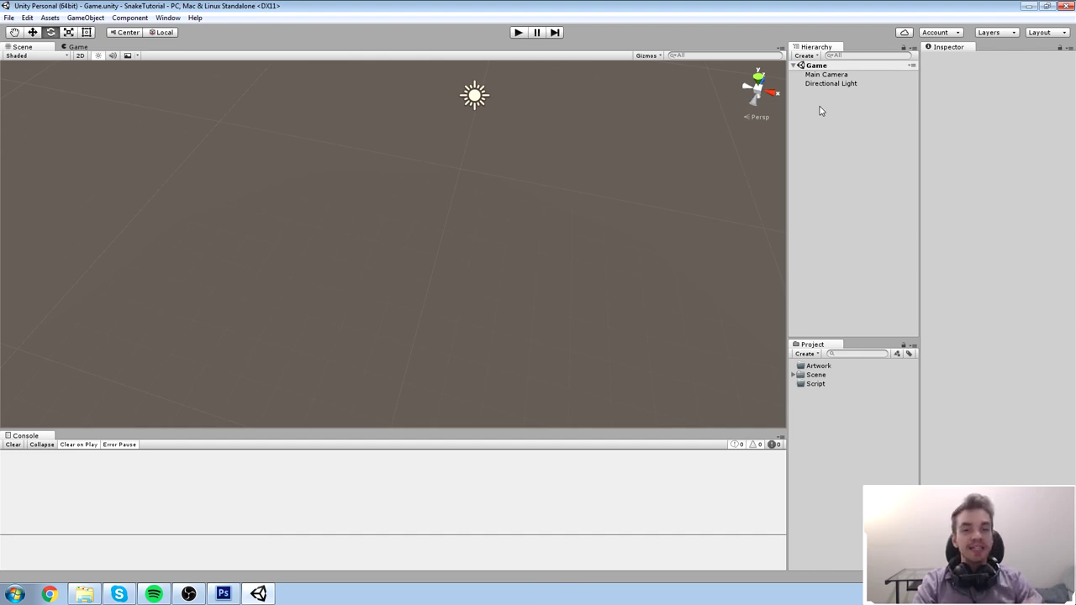
Create a C# script named Rotate in the project.
{"action": "left_click", "coordinate": [811, 354]}
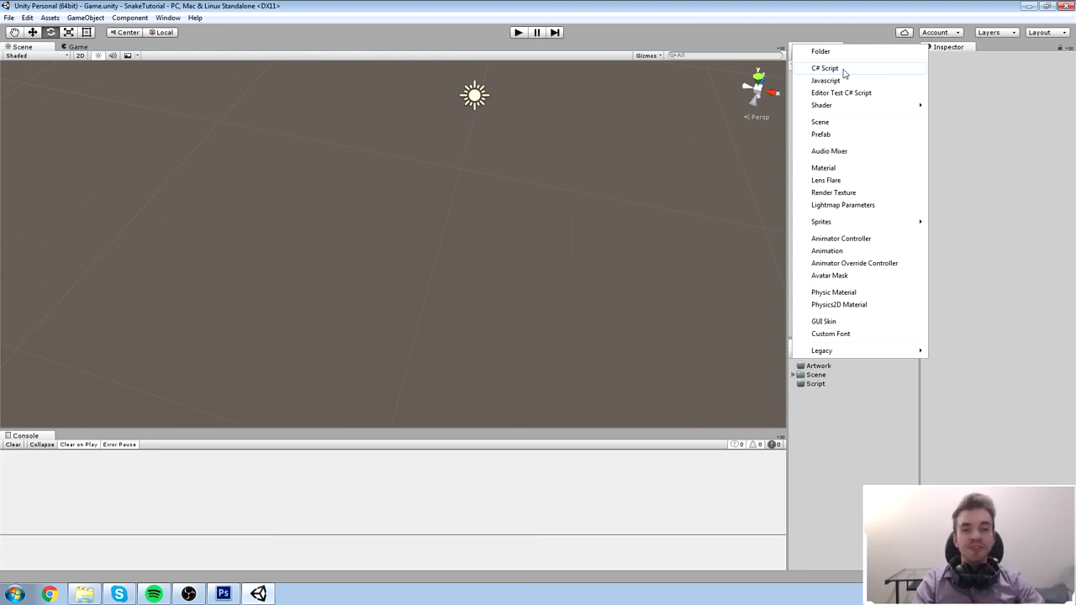
{"action": "left_click", "coordinate": [844, 70]}
{"action": "type", "text": "Rotate"}
{"action": "key", "text": "Return"}
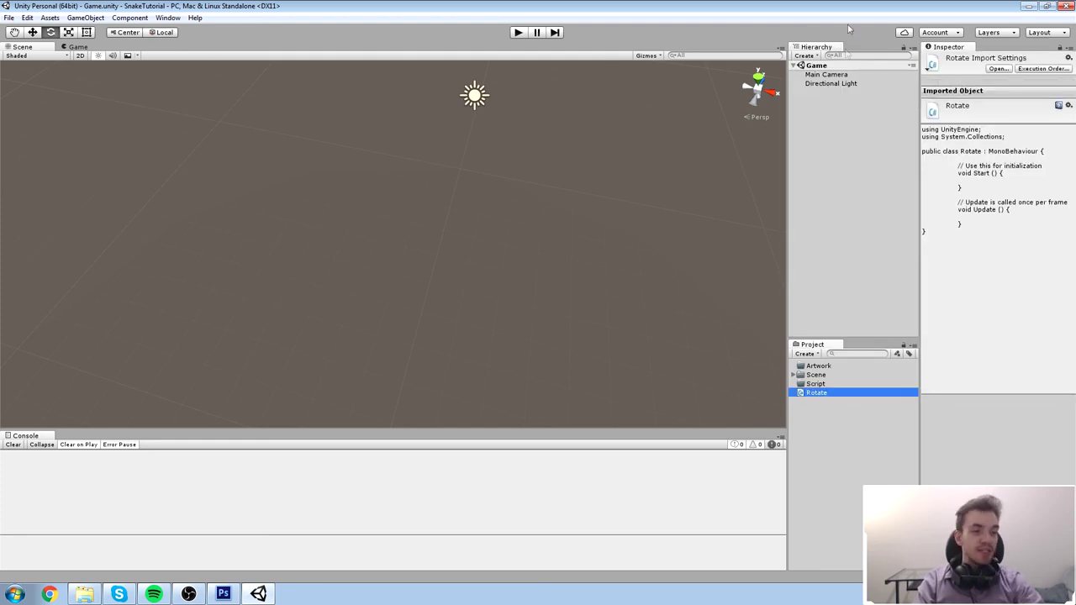
Review the Rotate script's default code in Visual Studio, and move the script into the Script folder.
{"action": "left_click", "coordinate": [971, 228]}
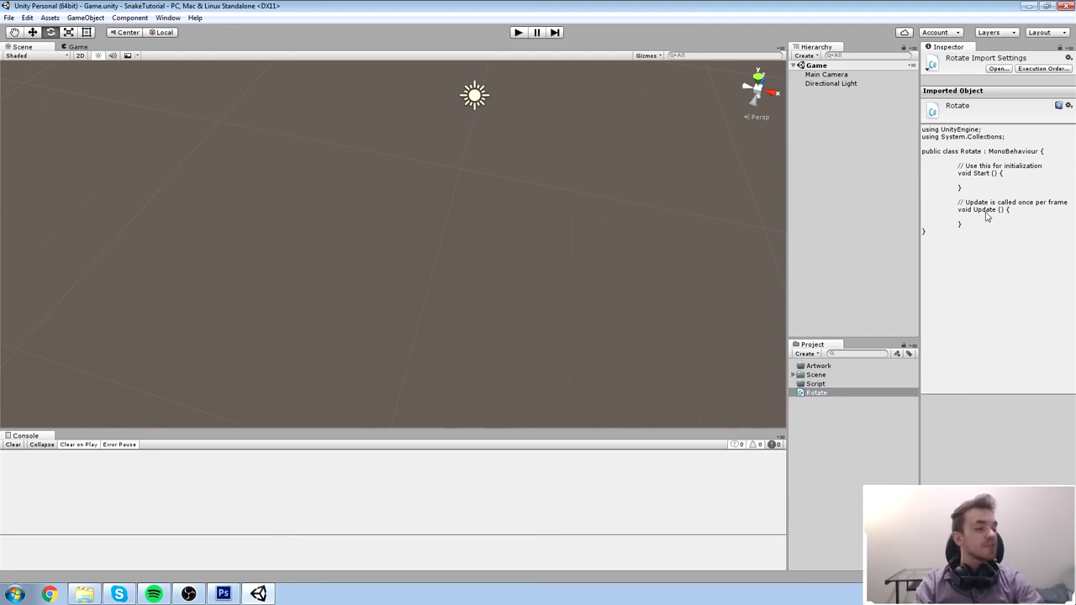
{"action": "double_click", "coordinate": [824, 393]}
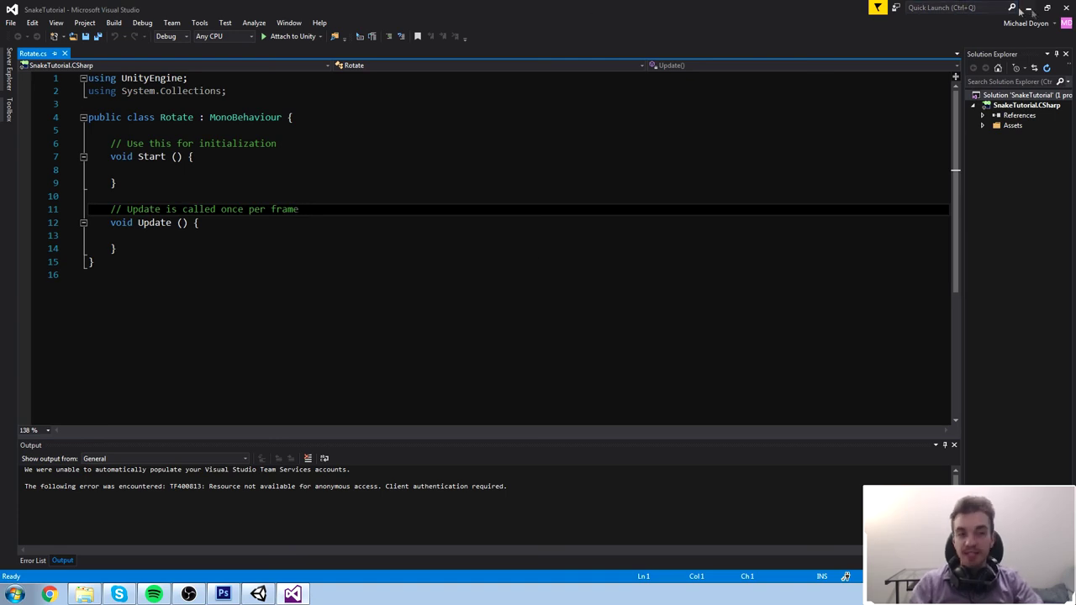
{"action": "left_click", "coordinate": [1066, 9]}
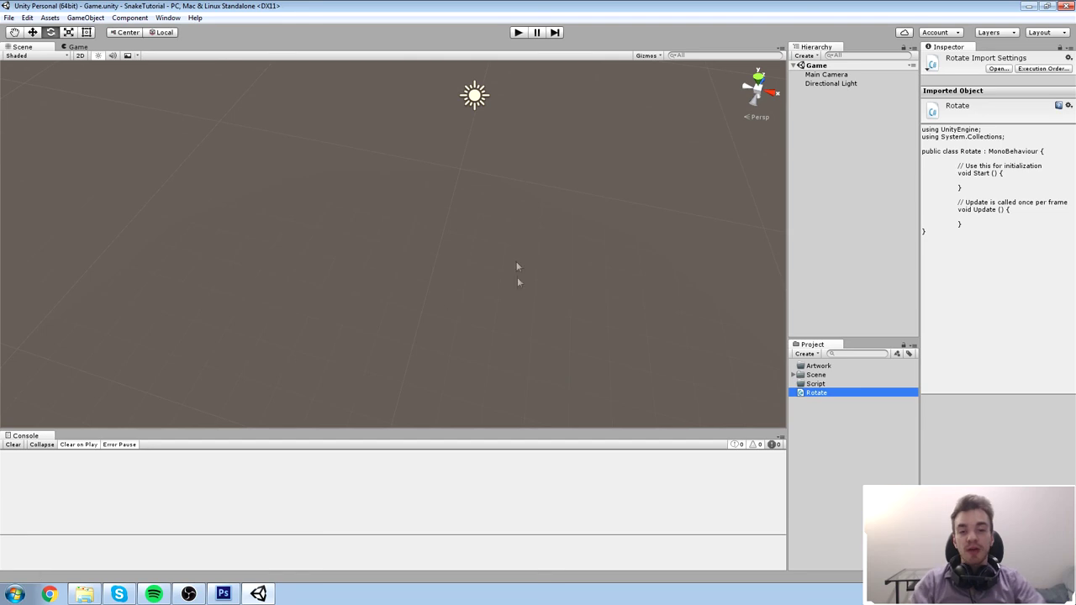
{"action": "left_click_drag", "start_coordinate": [824, 396], "coordinate": [853, 386]}
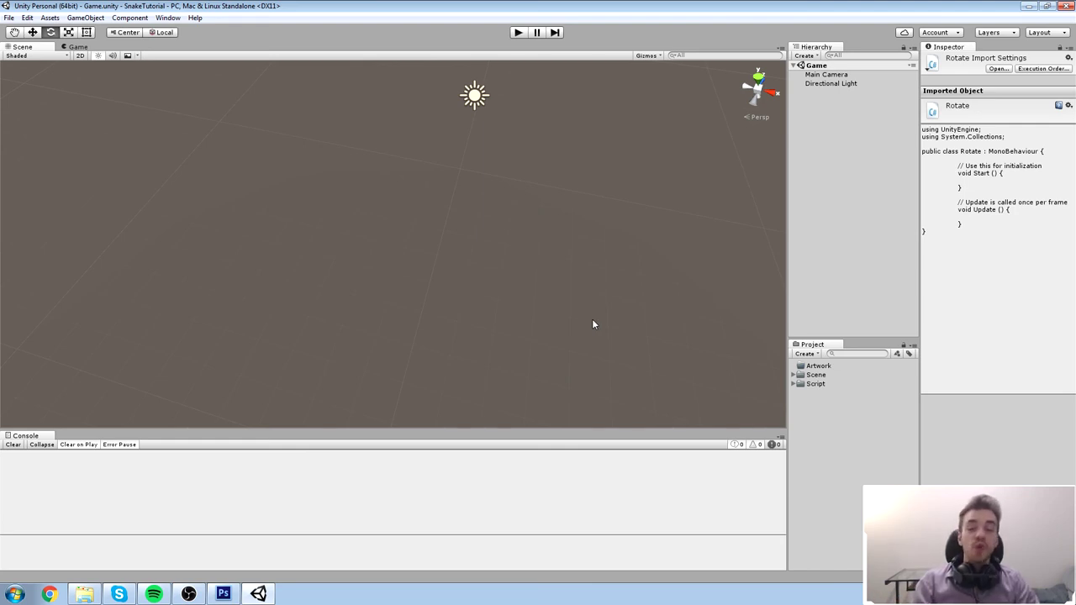
Show the SnakeTutorial project's Assets folder in Windows Explorer, and return to Unity.
{"action": "right_click", "coordinate": [854, 439]}
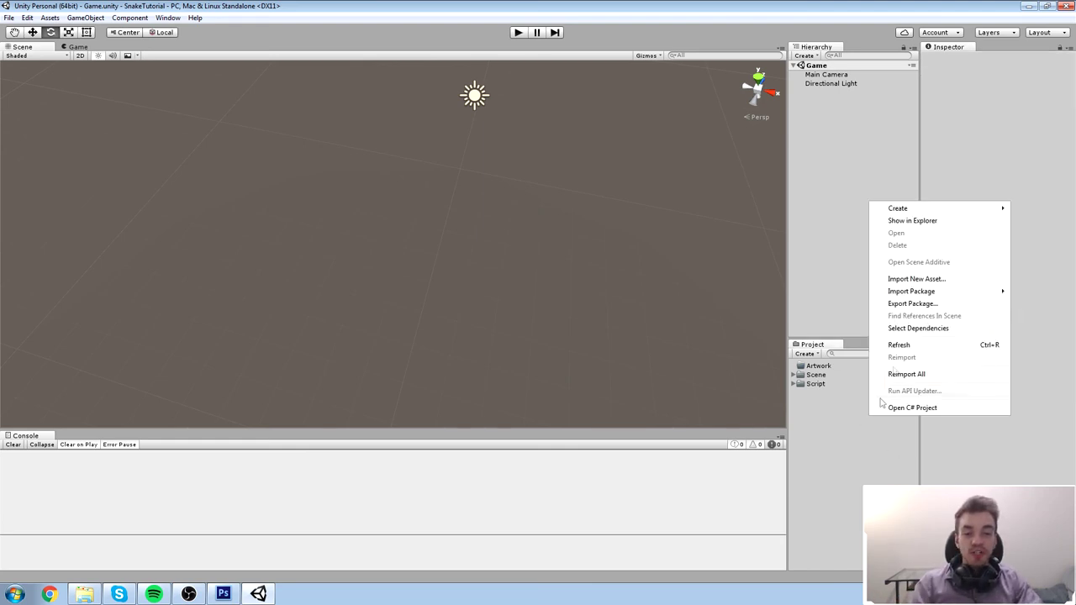
{"action": "left_click", "coordinate": [956, 220]}
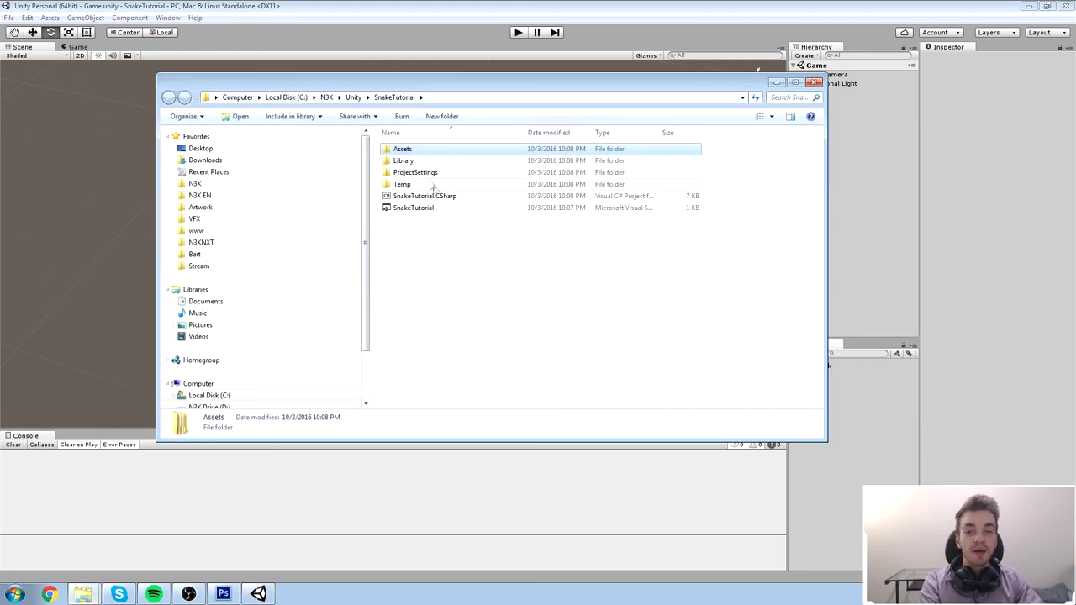
{"action": "left_click", "coordinate": [540, 312]}
{"action": "left_click", "coordinate": [859, 510]}
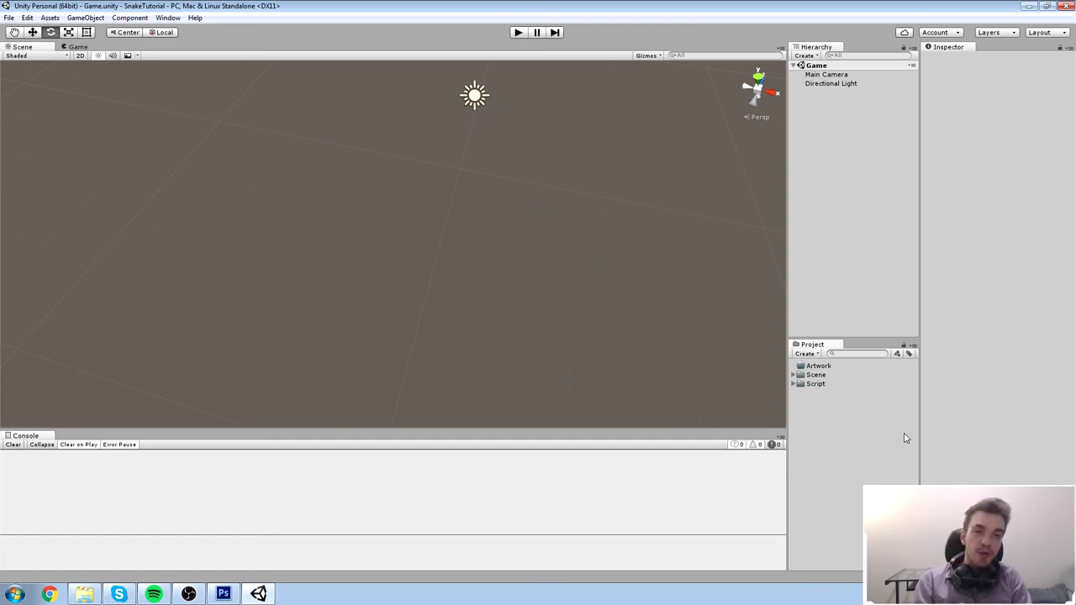
Inspect the Main Camera's components with its Transform component collapsed.
{"action": "left_click", "coordinate": [828, 74]}
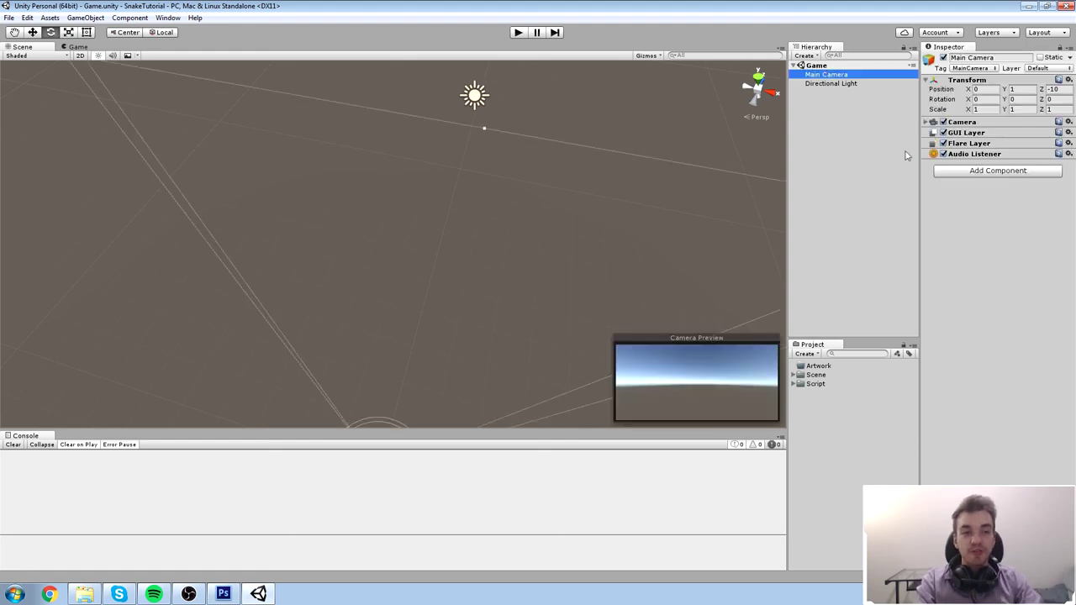
{"action": "left_click", "coordinate": [995, 80]}
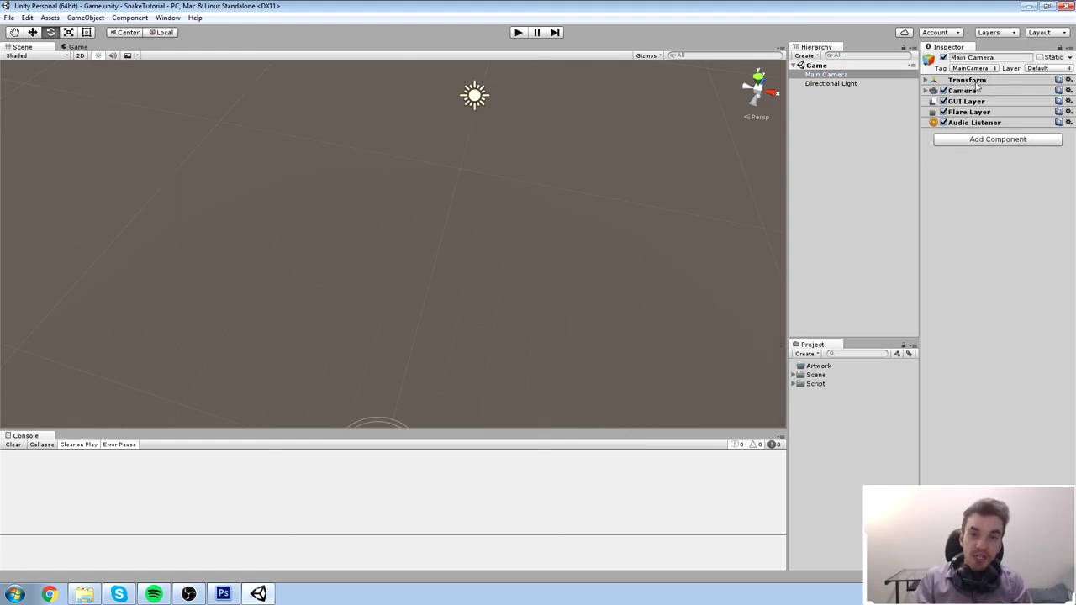